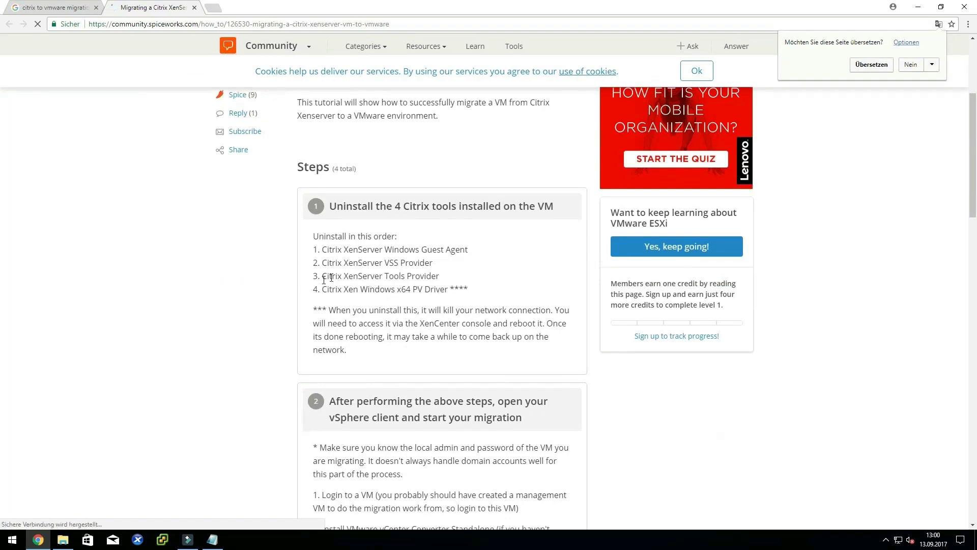
- Scroll through the migration articles to the Spiceworks XenServer-to-ESXi thread's best answer recommending a hot clone
scroll(363, 278, down, 20)
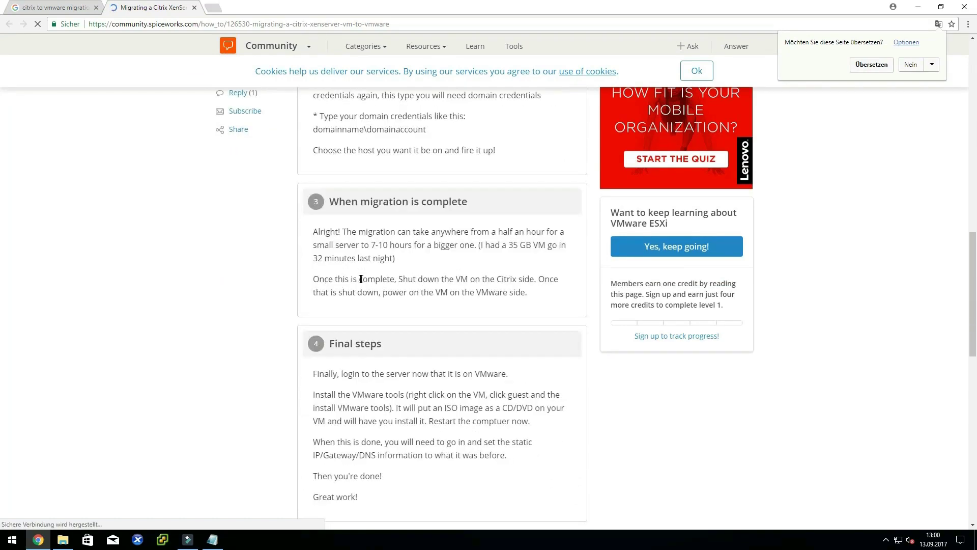
scroll(360, 283, down, 5)
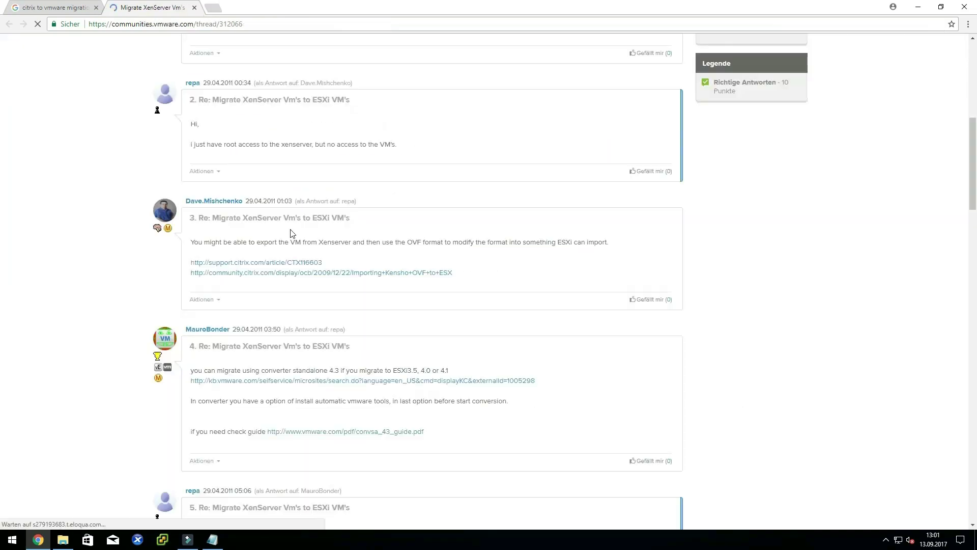
scroll(291, 233, down, 2)
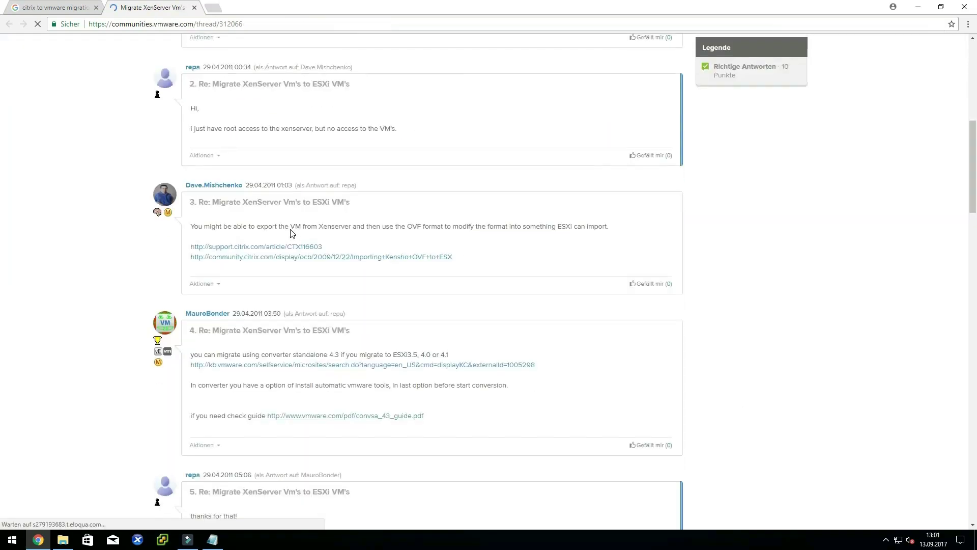
scroll(292, 233, down, 20)
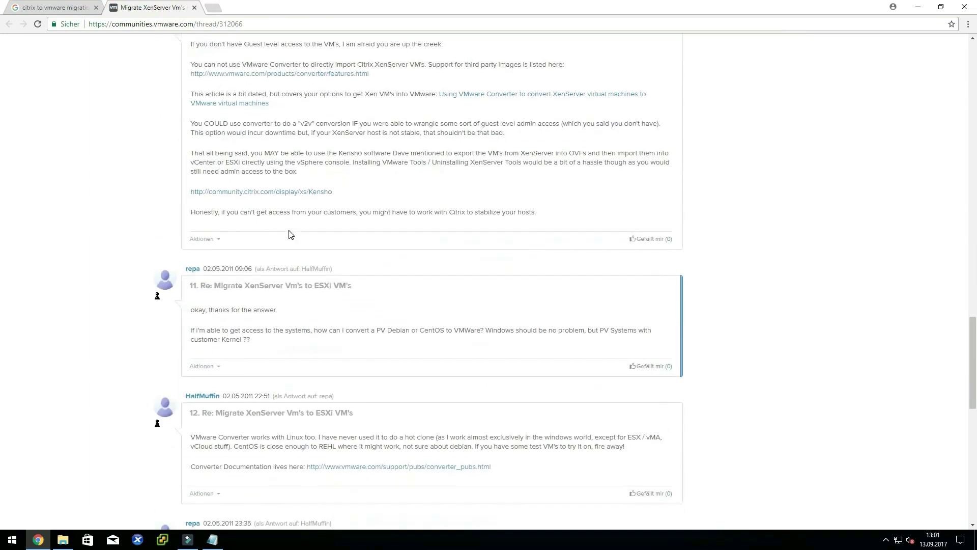
scroll(289, 234, down, 5)
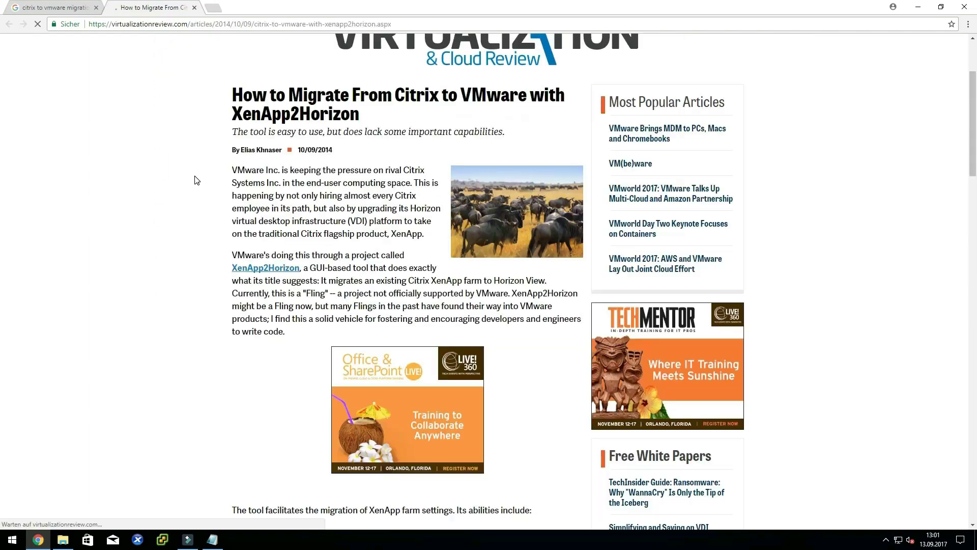
scroll(194, 178, down, 6)
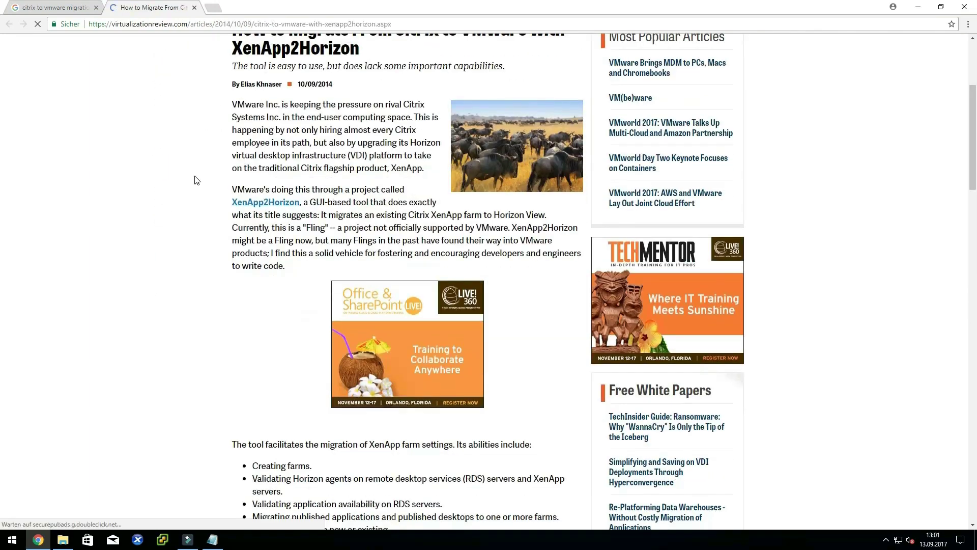
scroll(194, 181, down, 12)
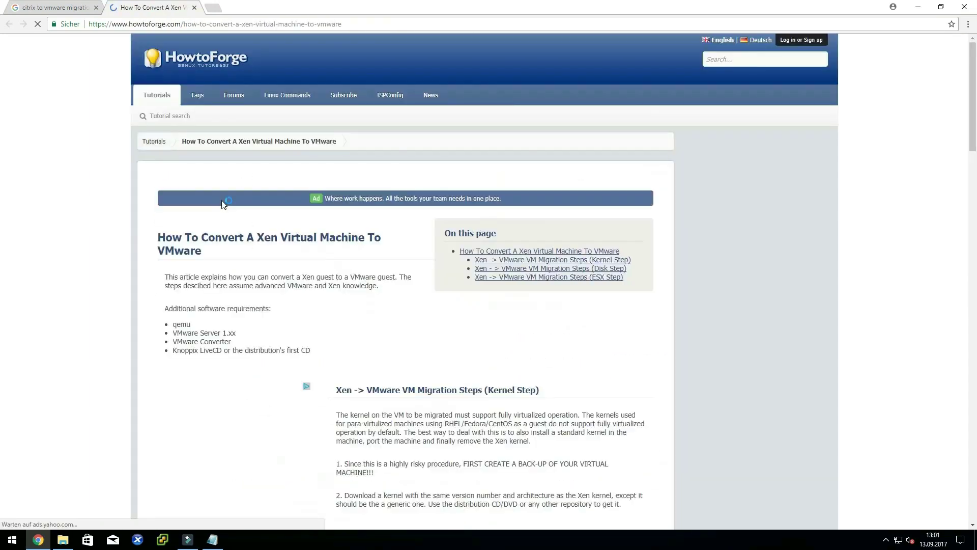
scroll(224, 204, down, 18)
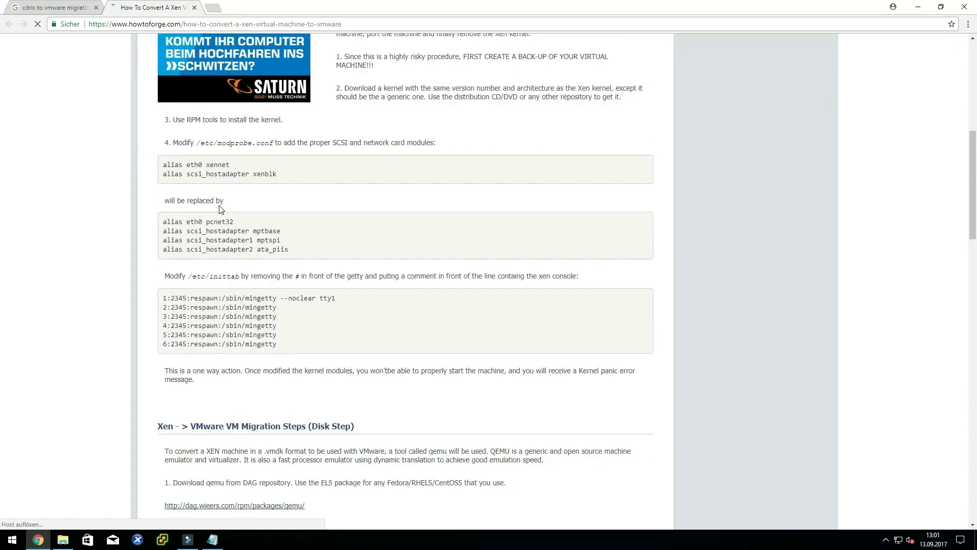
scroll(220, 209, down, 5)
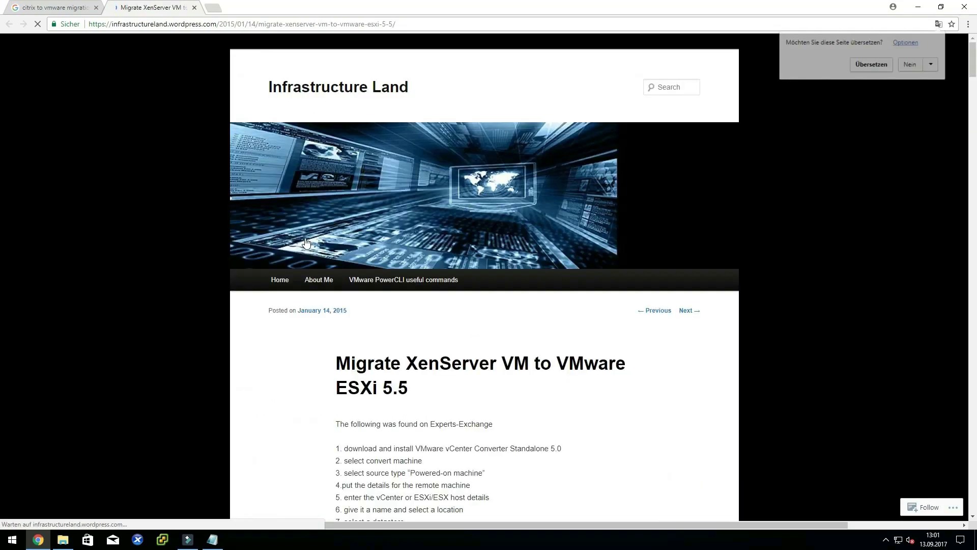
scroll(305, 239, down, 4)
scroll(304, 239, down, 20)
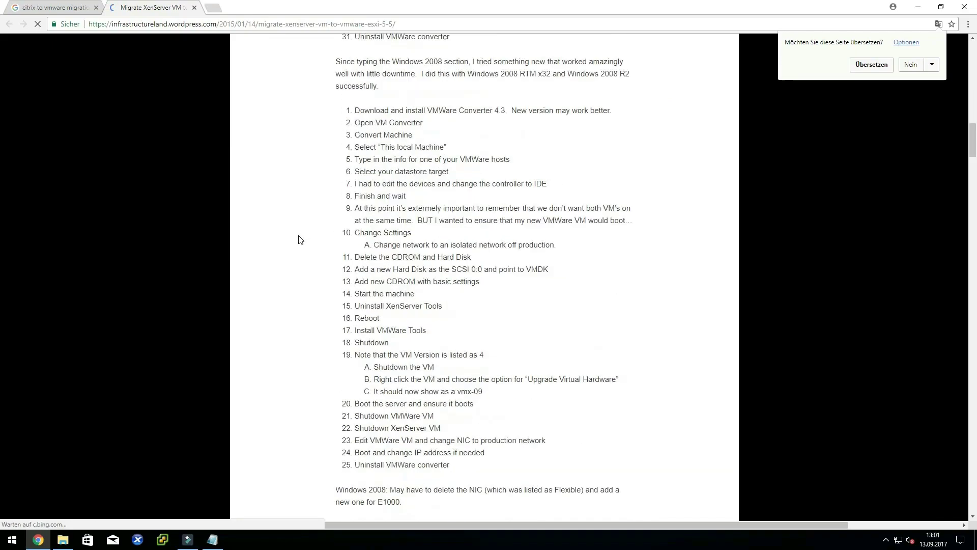
scroll(300, 240, down, 20)
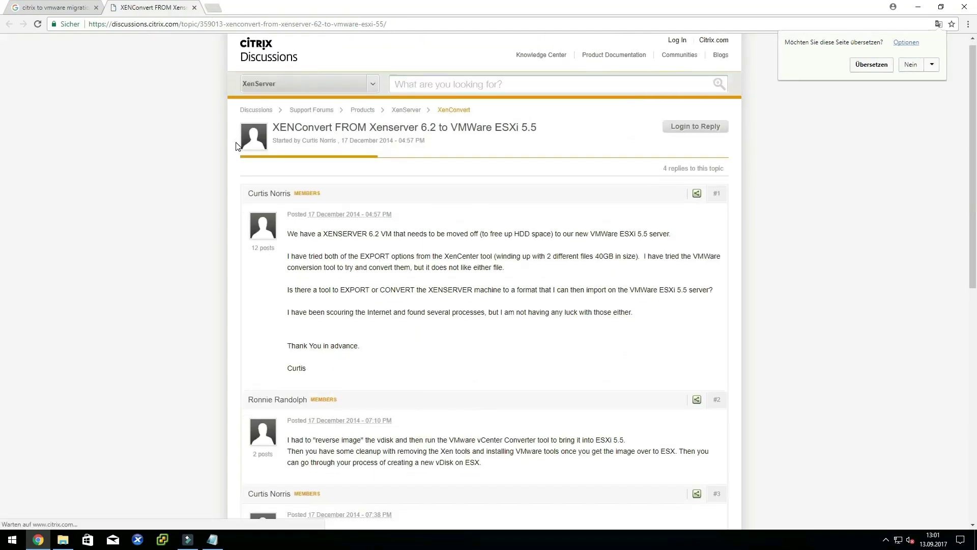
scroll(236, 147, down, 10)
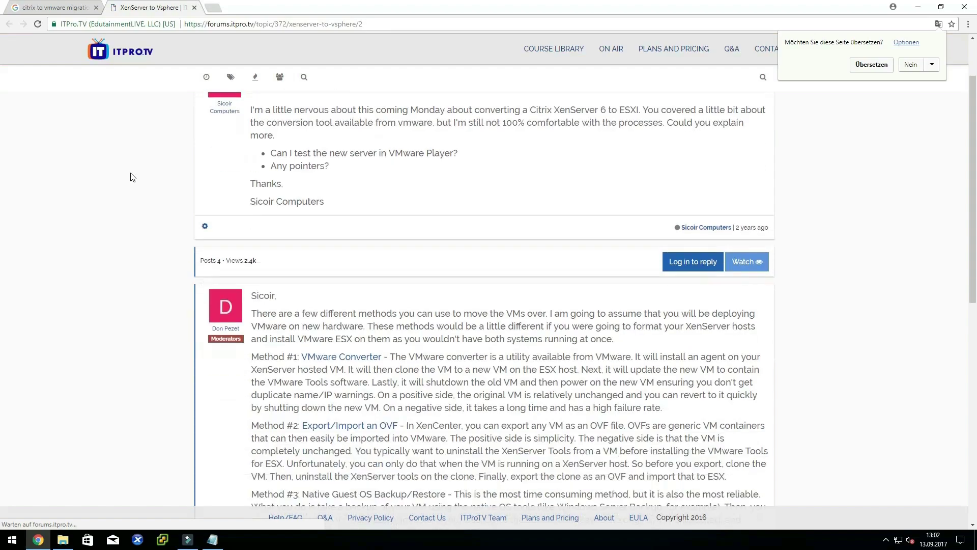
scroll(132, 177, down, 10)
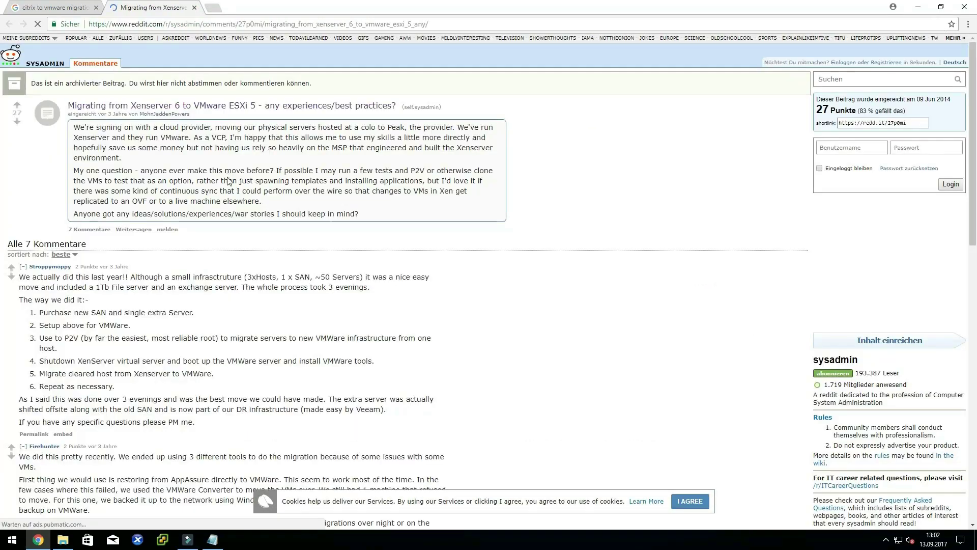
scroll(228, 181, down, 4)
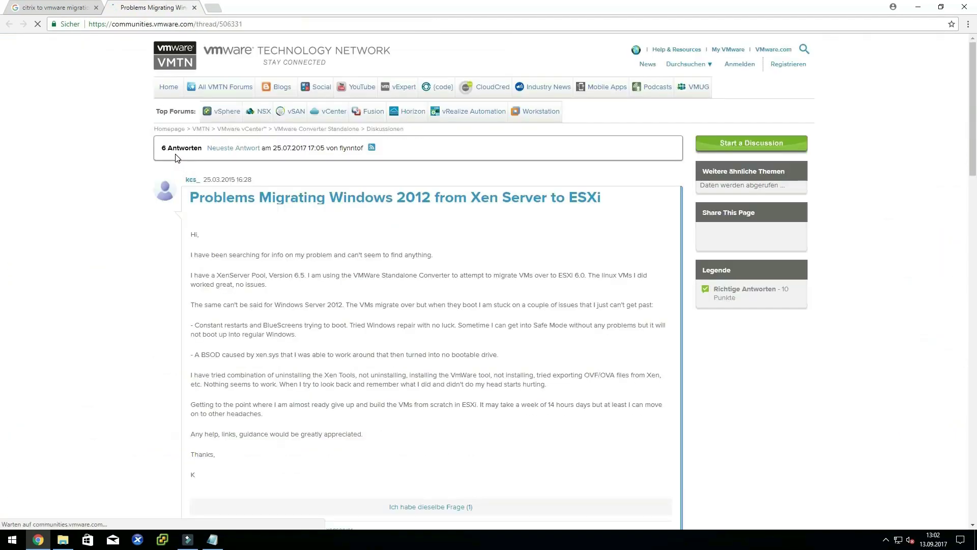
scroll(175, 153, down, 10)
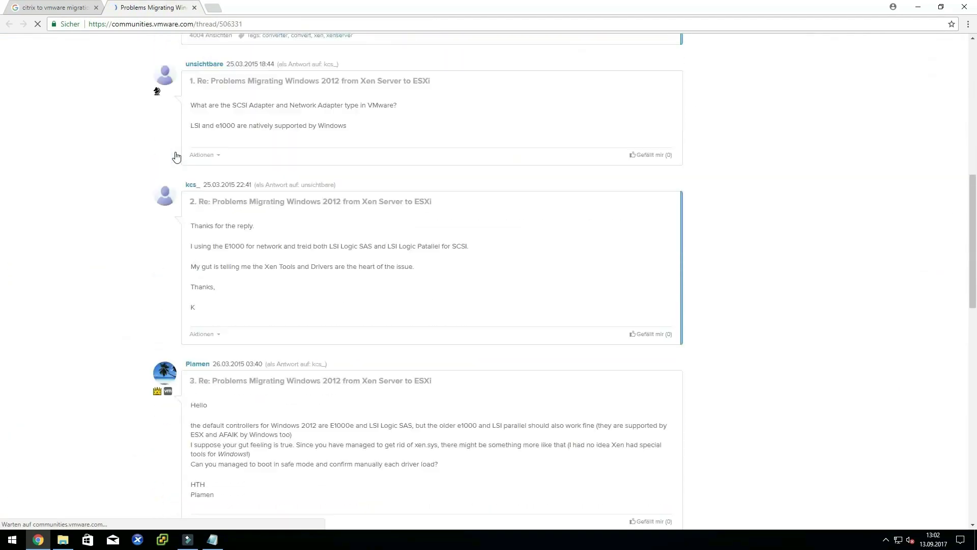
scroll(225, 175, down, 12)
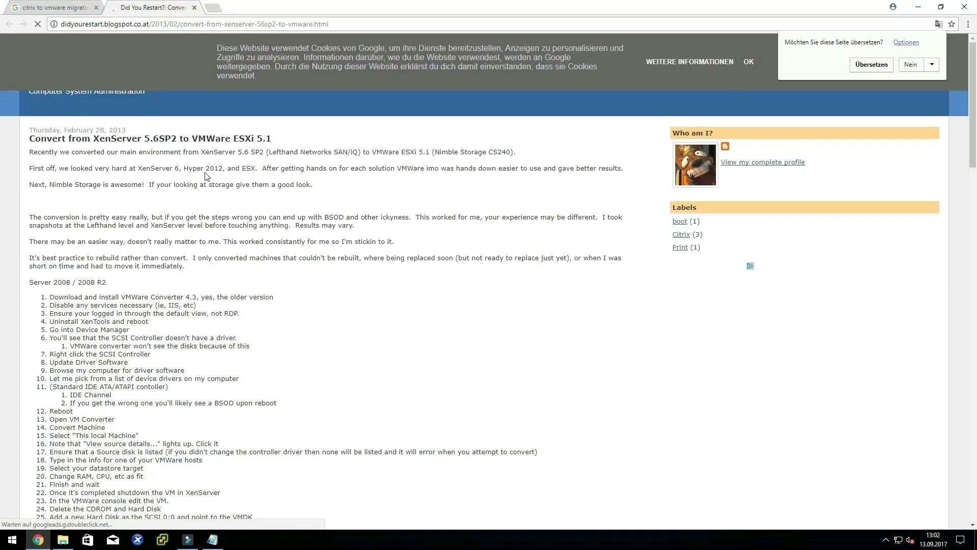
scroll(207, 177, down, 10)
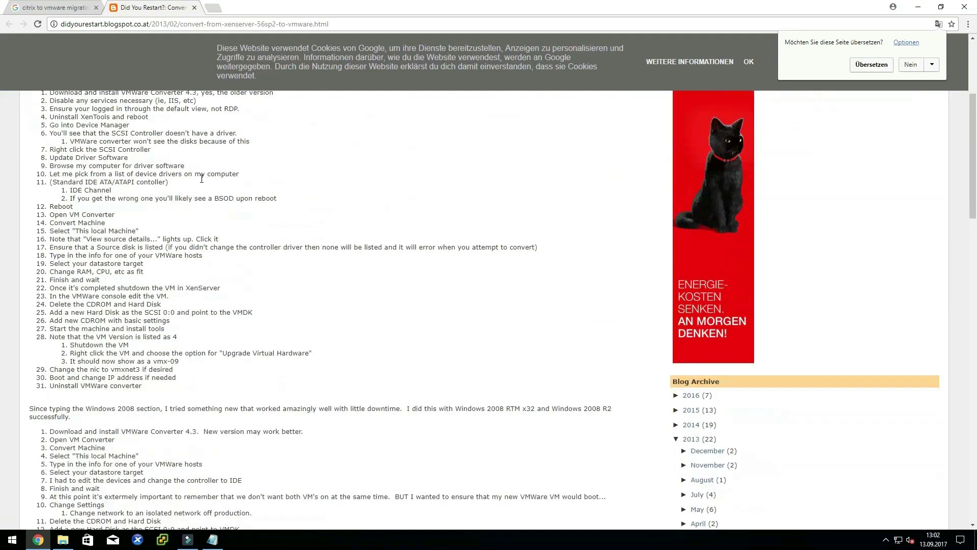
scroll(202, 182, down, 3)
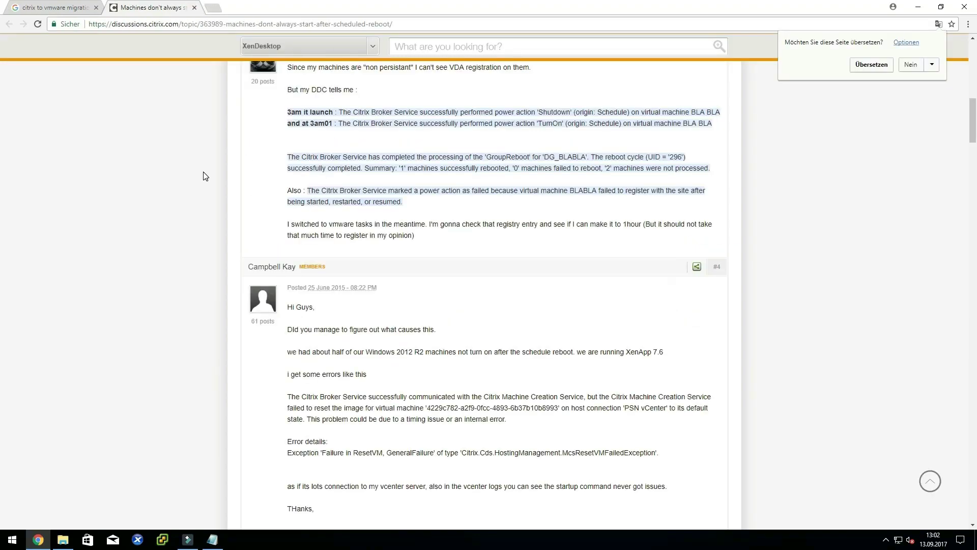
scroll(204, 176, down, 10)
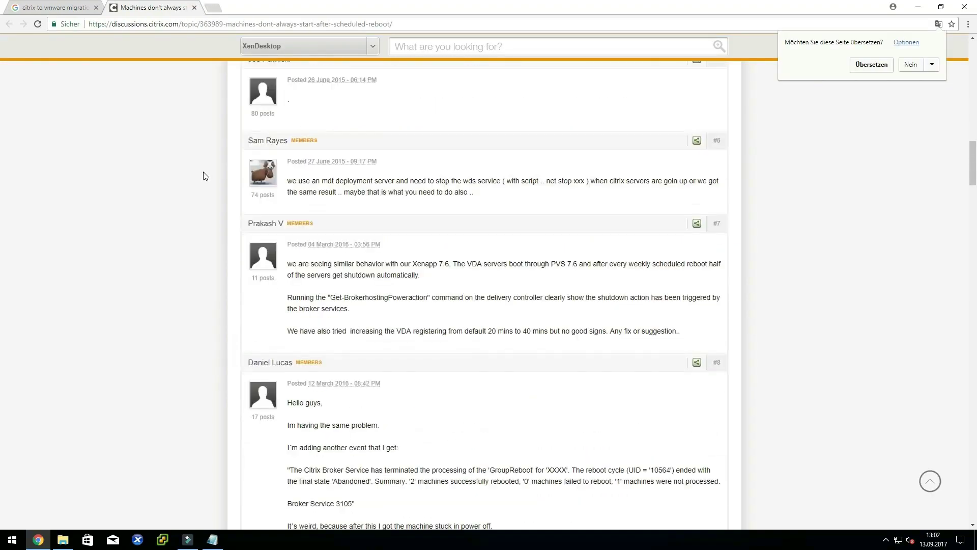
scroll(204, 176, down, 12)
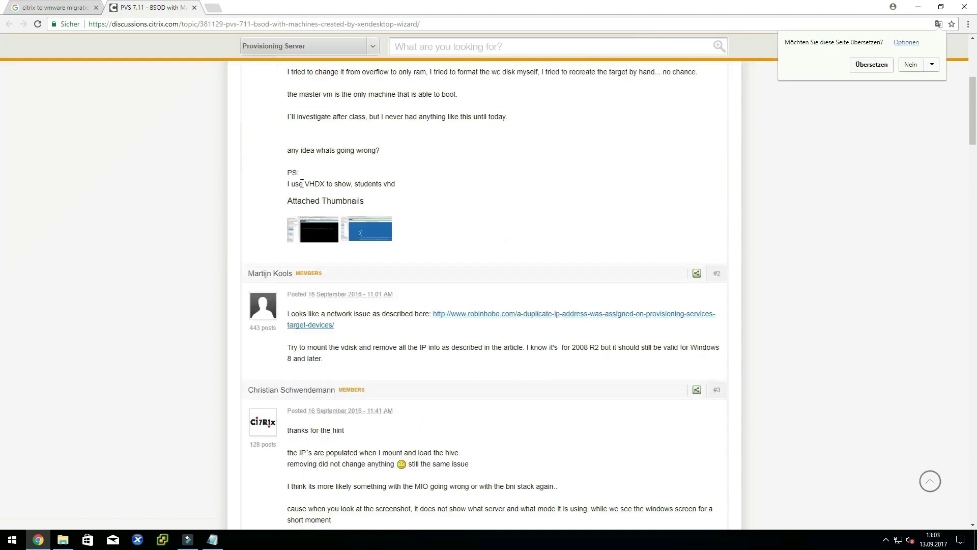
scroll(304, 183, down, 4)
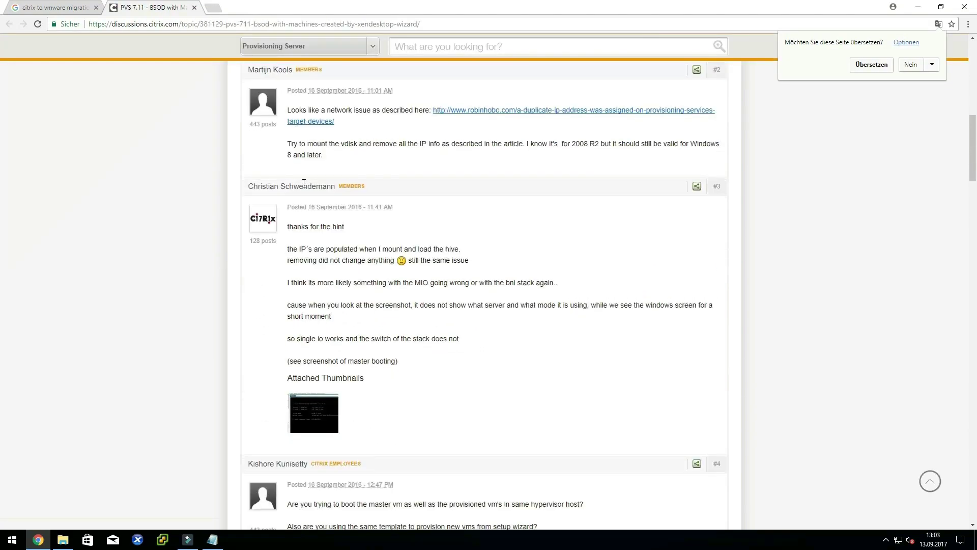
scroll(304, 183, down, 20)
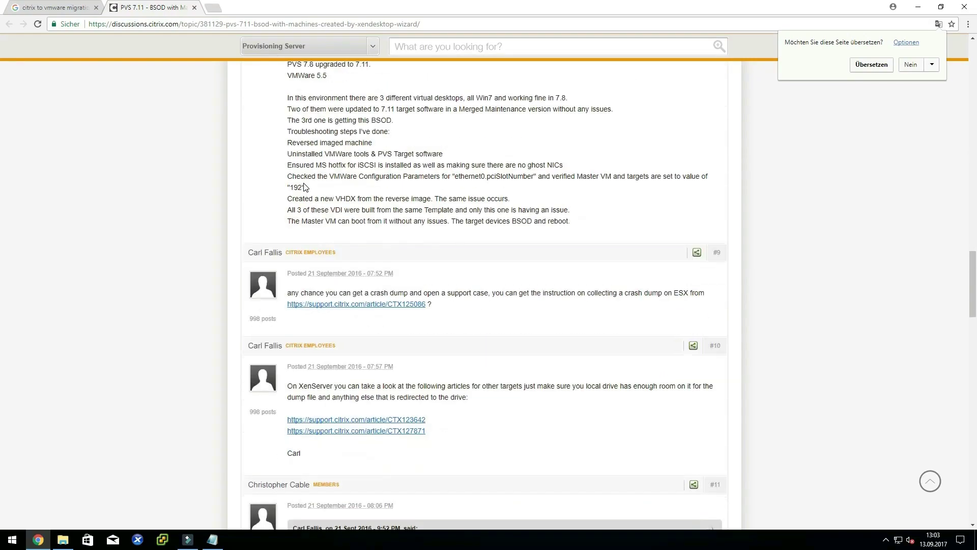
scroll(304, 187, down, 4)
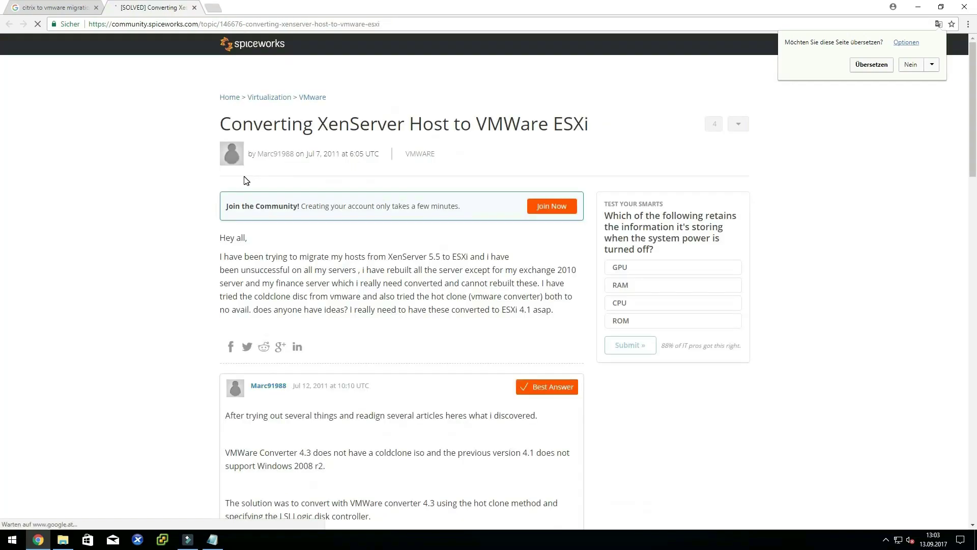
scroll(234, 177, down, 4)
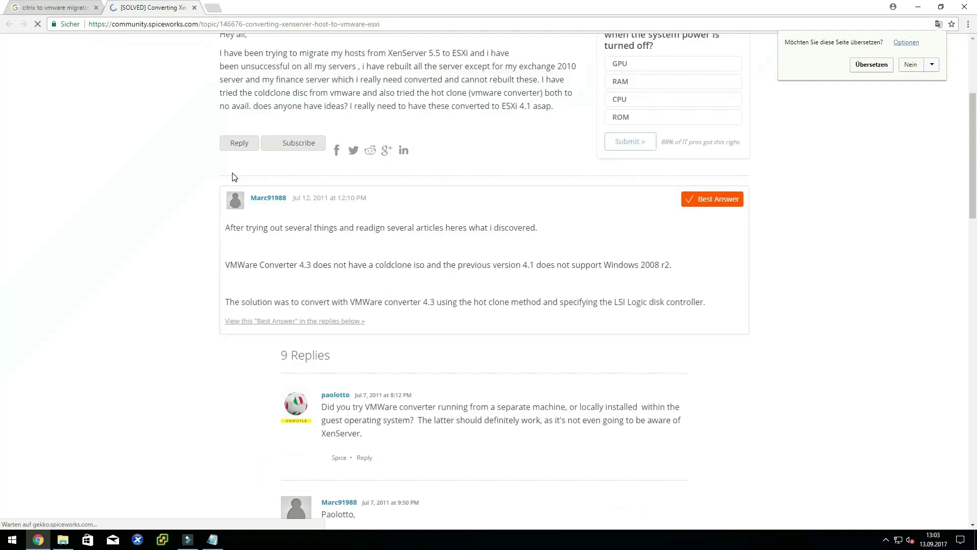
scroll(235, 176, down, 20)
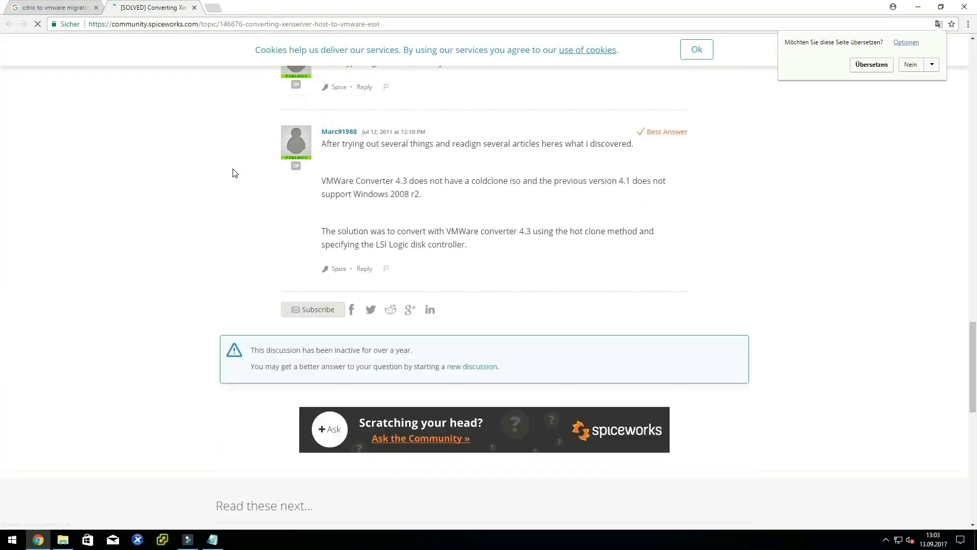
scroll(234, 174, down, 2)
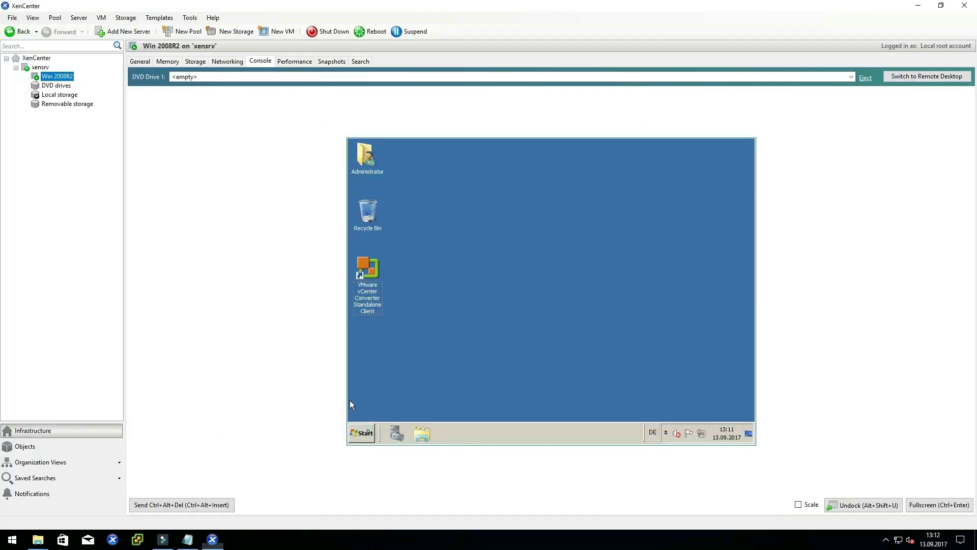
- In the VM, open the installed programs list and select the Citrix XenServer Windows Management Agent
key(super)
click(504, 308)
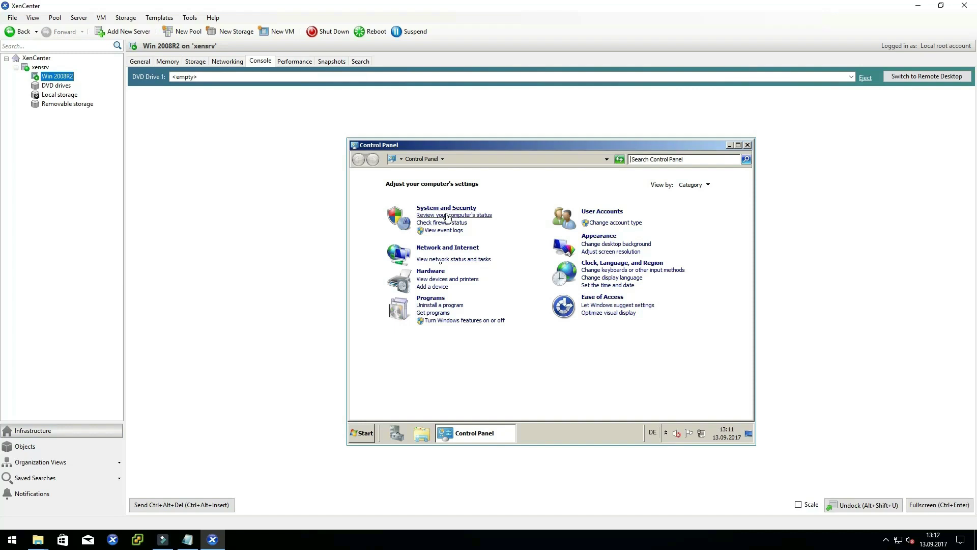
click(438, 304)
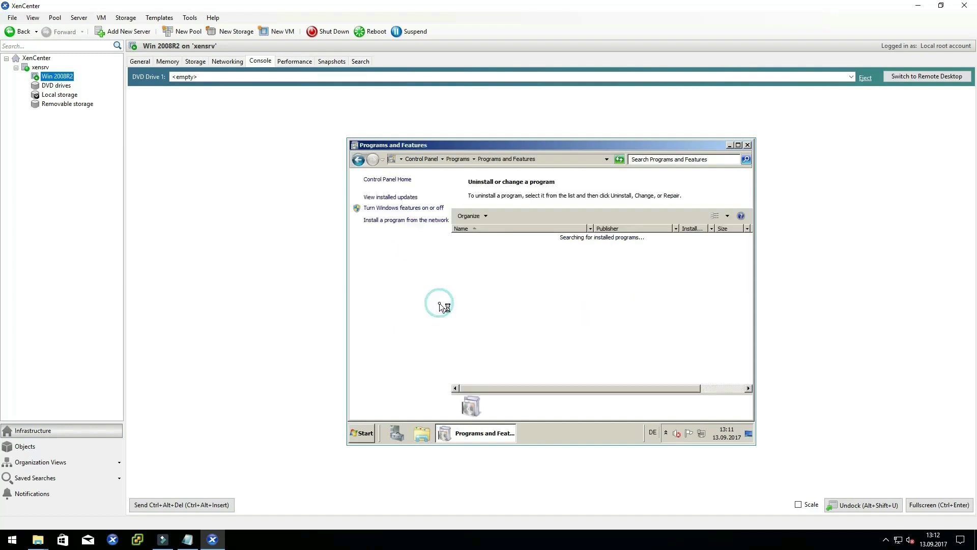
click(491, 272)
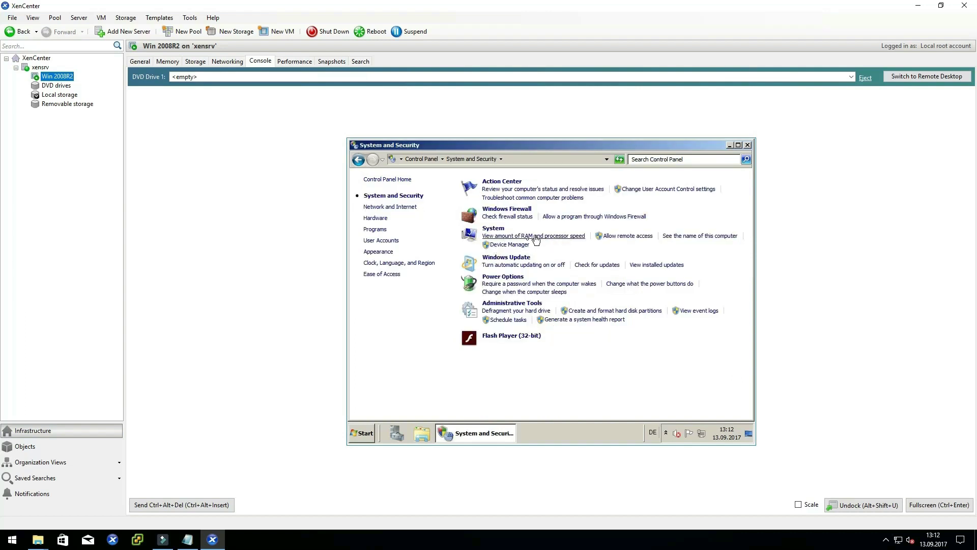
- In Device Manager, expand Disk drives, Display, DVD, Floppy, HID and IDE categories, selecting XENSRC PVDISK
click(511, 245)
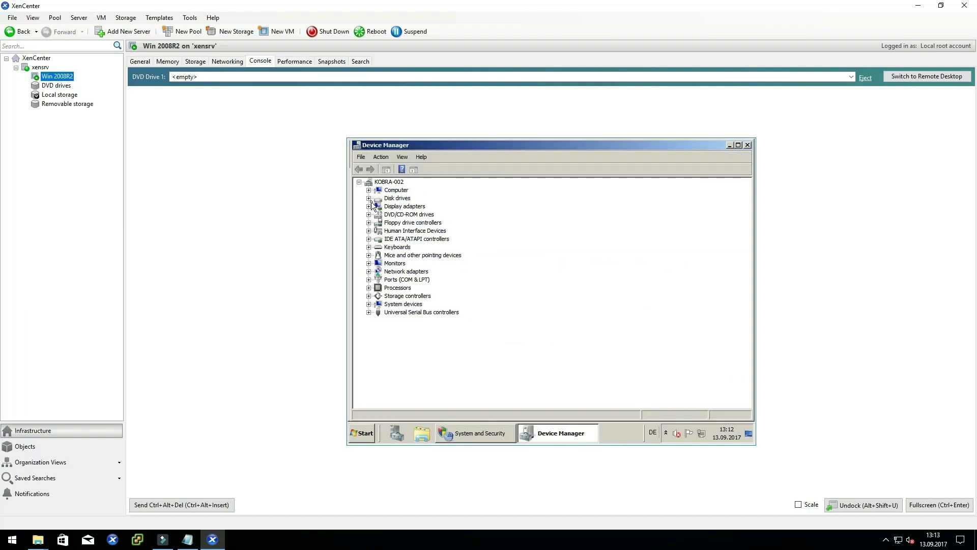
click(369, 198)
click(407, 206)
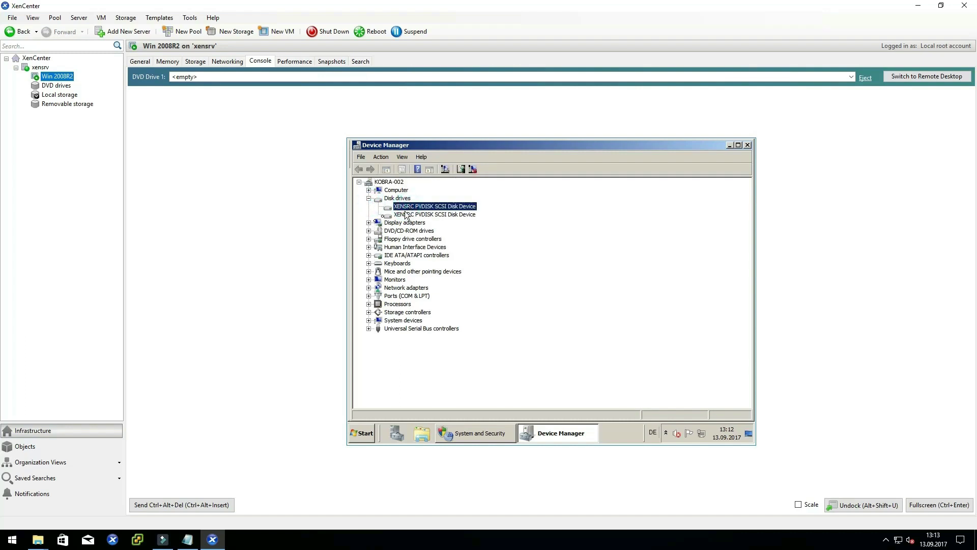
click(369, 223)
click(369, 238)
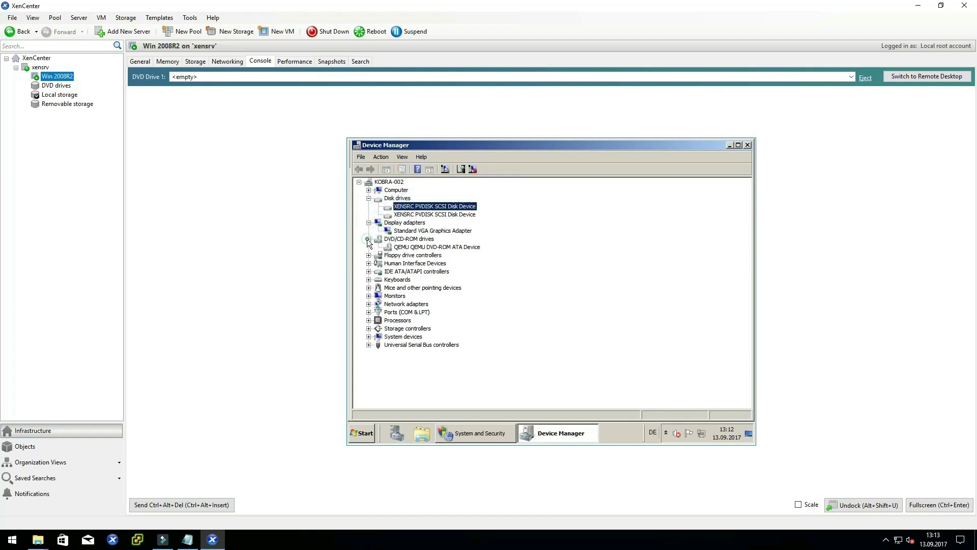
click(369, 255)
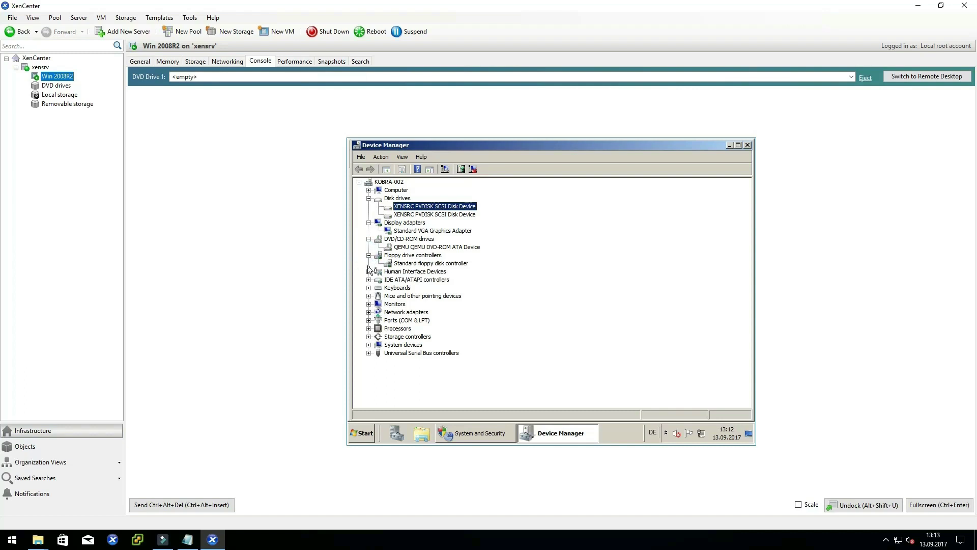
click(369, 271)
click(370, 288)
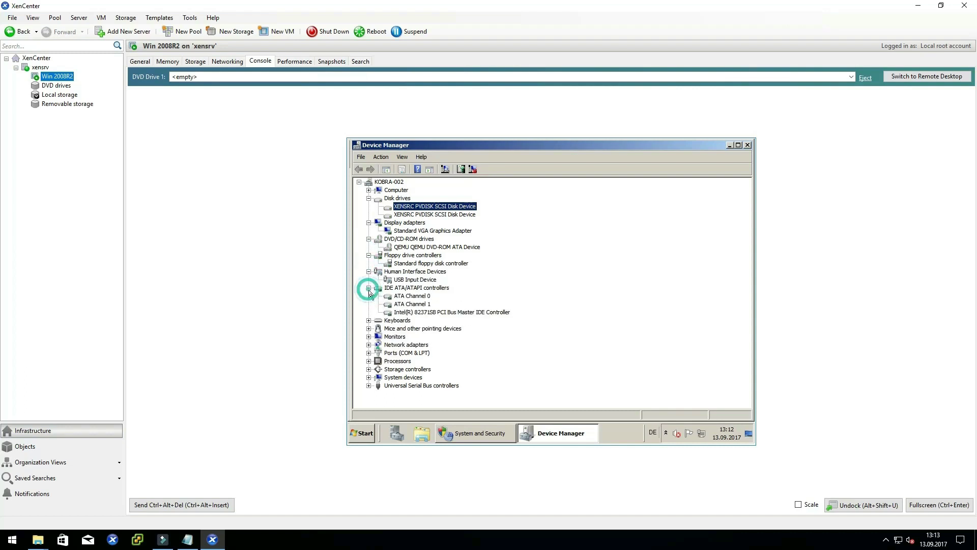
- Expand Keyboards, Monitors, Network adapters and System devices to find the XenServer PV devices, then close Device Manager
click(369, 320)
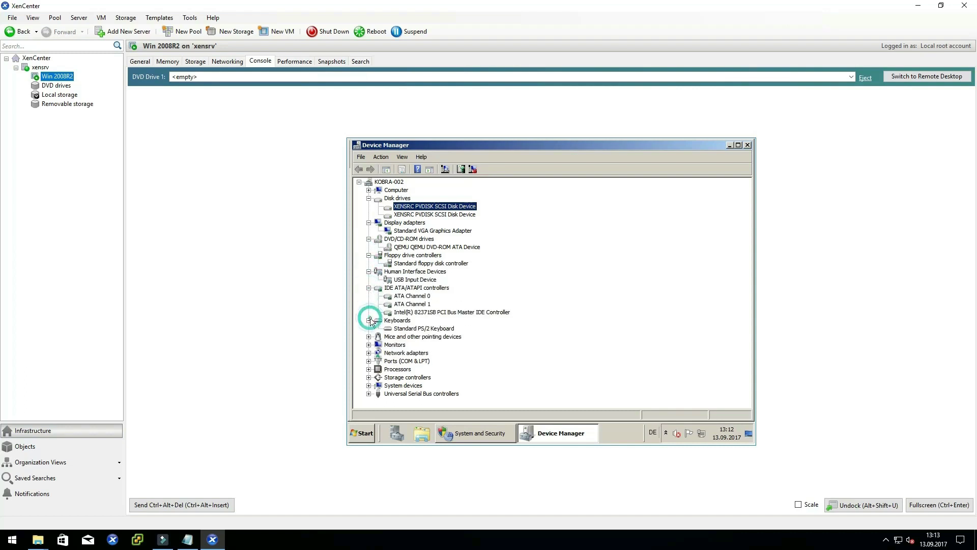
click(369, 344)
click(369, 361)
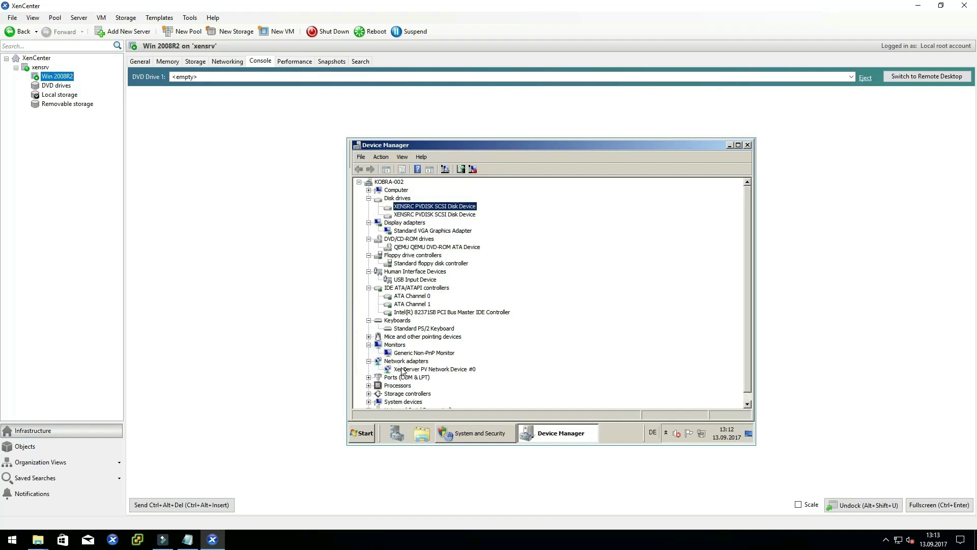
click(402, 369)
scroll(513, 346, down, 1)
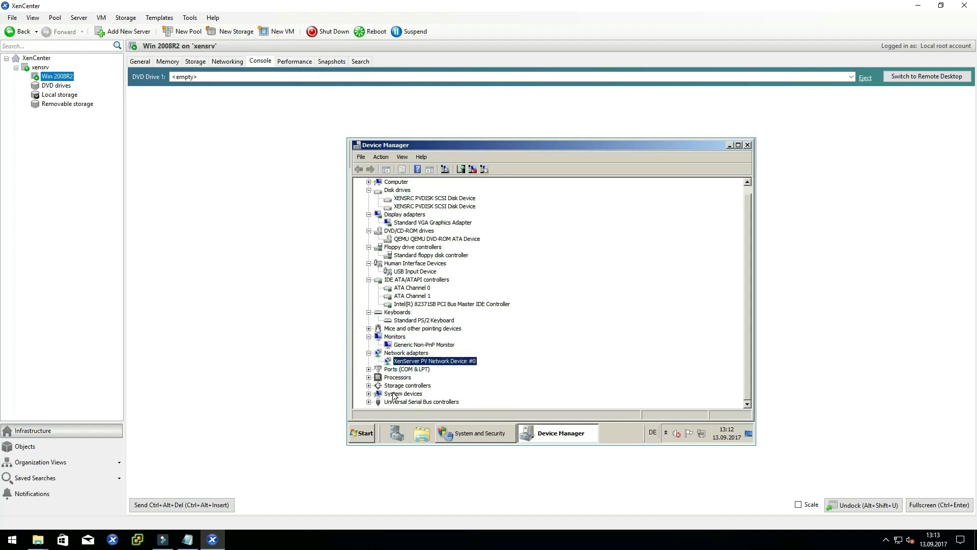
click(372, 394)
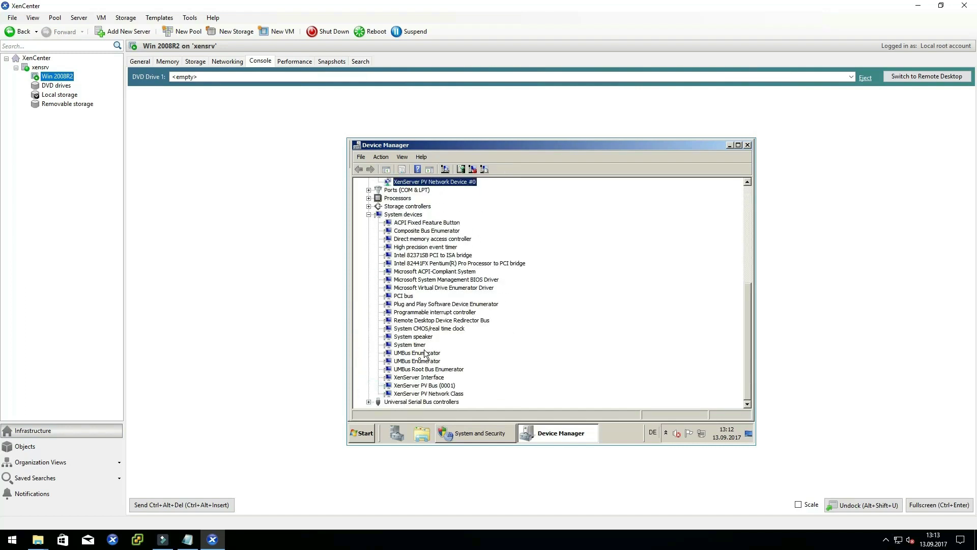
click(416, 377)
click(748, 145)
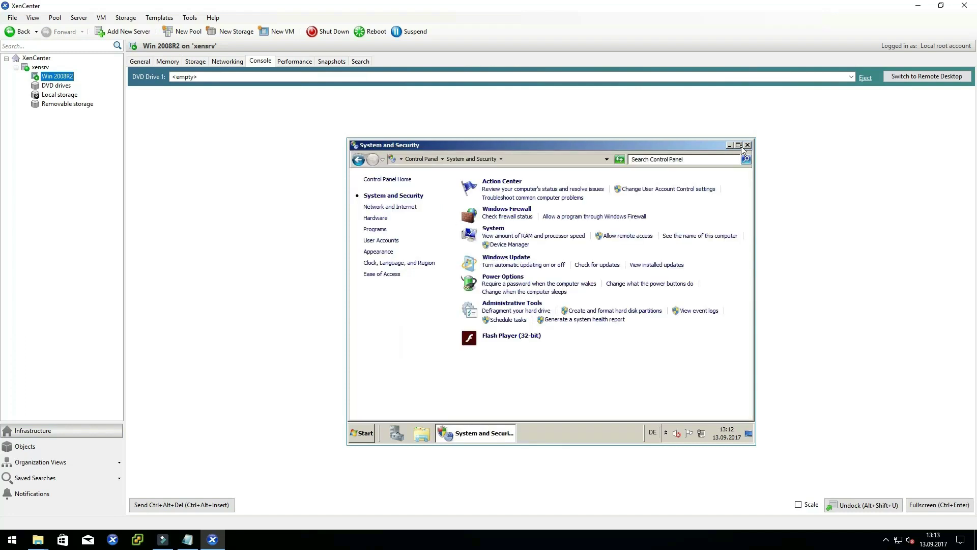
click(746, 148)
- Launch vCenter Converter and set up converting this local machine to the vSphere server destination
double_click(377, 273)
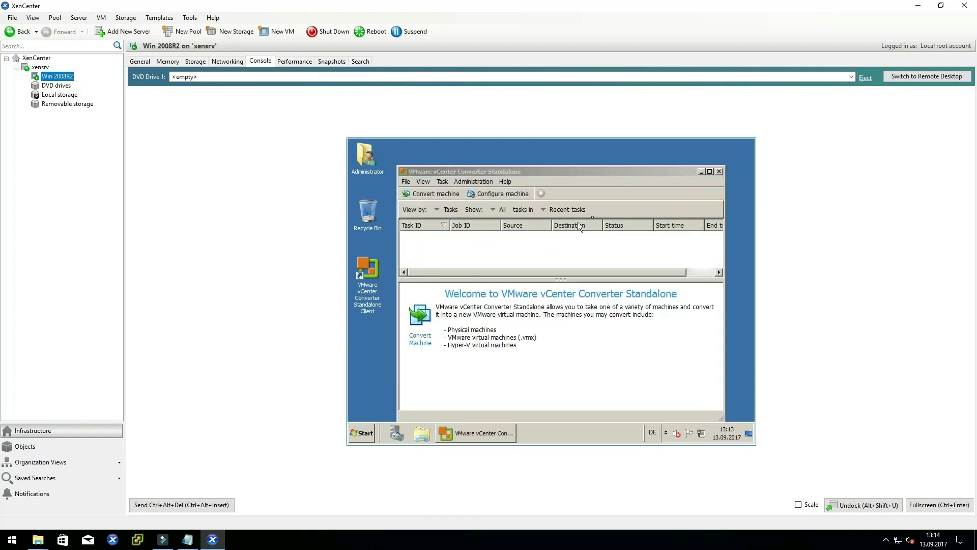
click(709, 172)
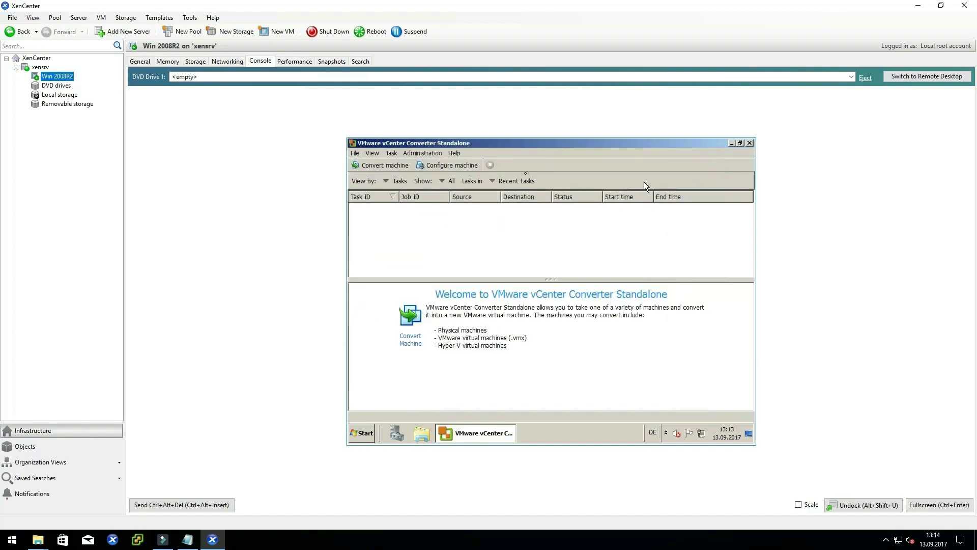
click(387, 170)
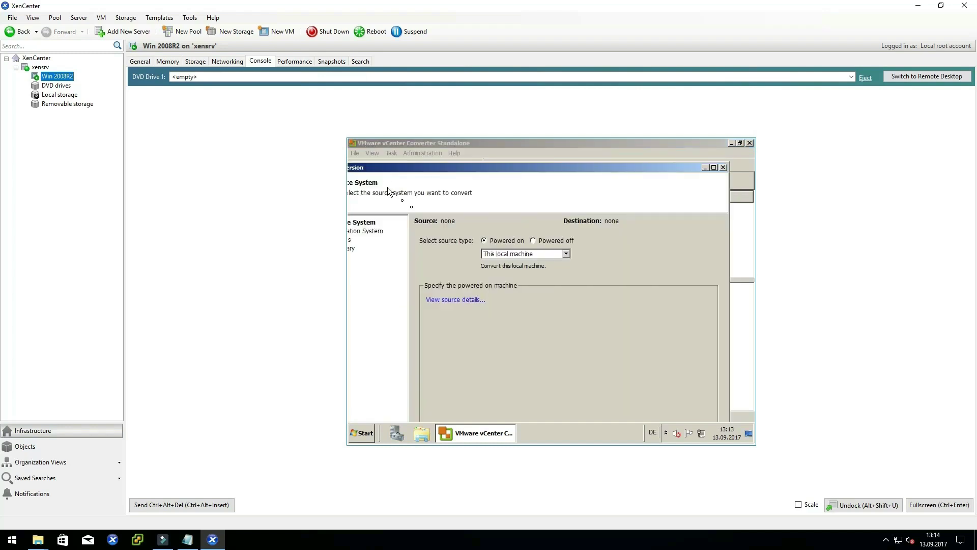
click(714, 169)
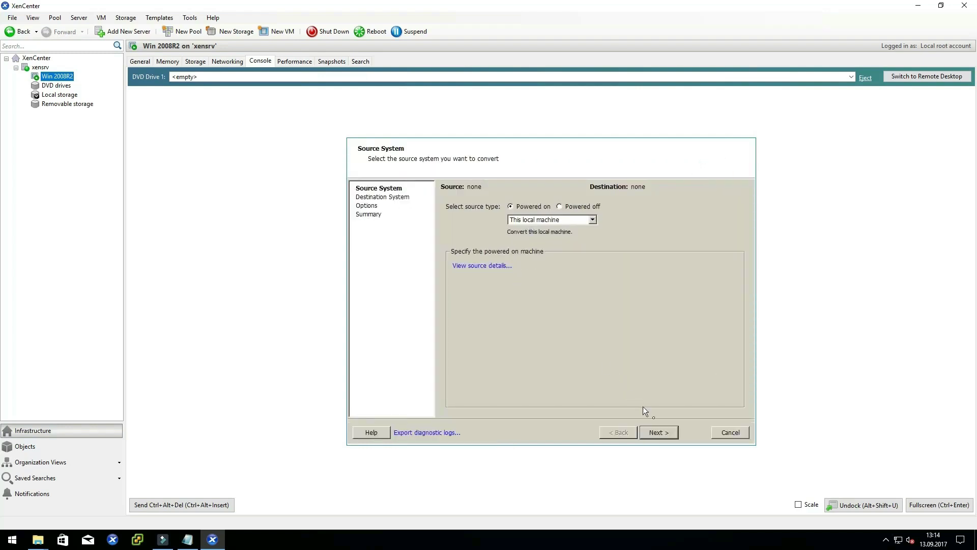
click(656, 433)
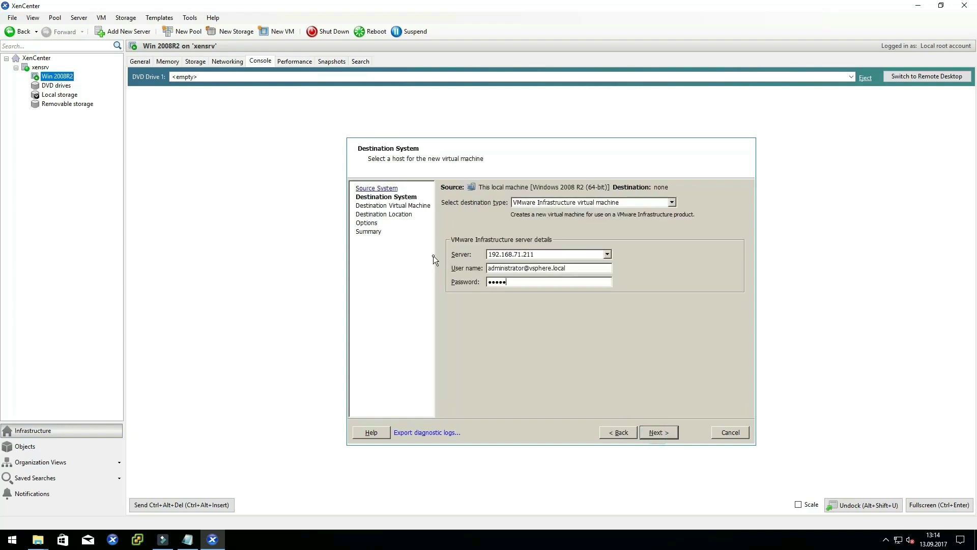
text(e1)
click(657, 432)
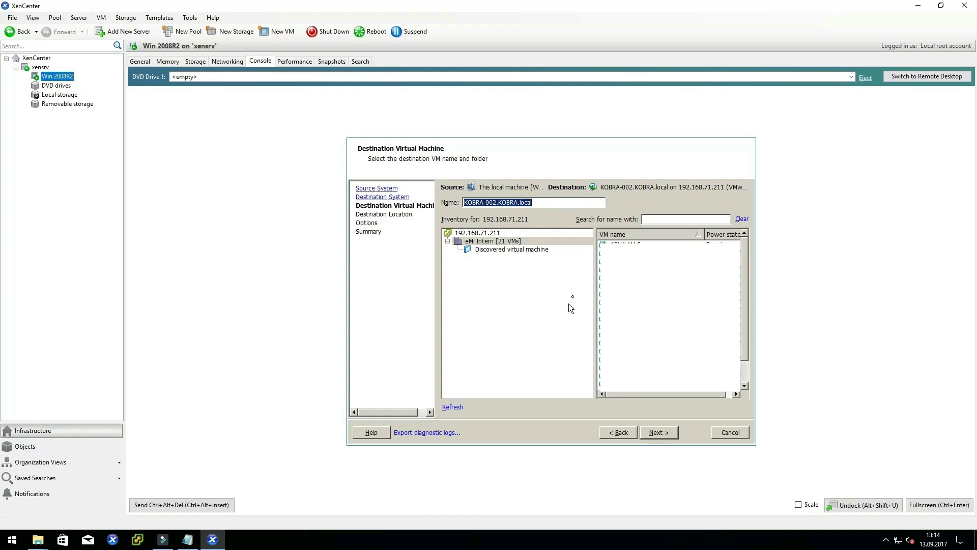
click(656, 432)
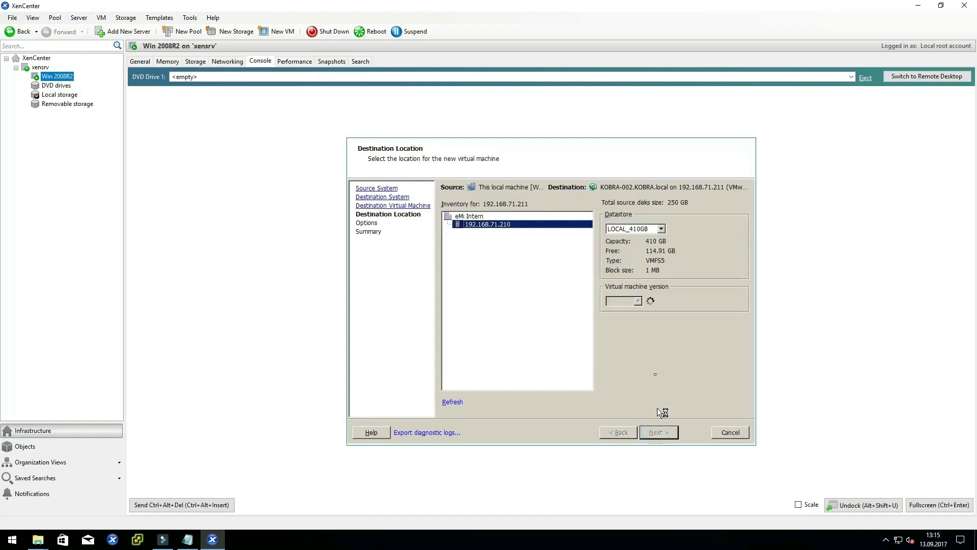
- Store the new VM on the iSCASI Synology datastore and keep the SCSI LSI Logic SAS disk controller
click(635, 229)
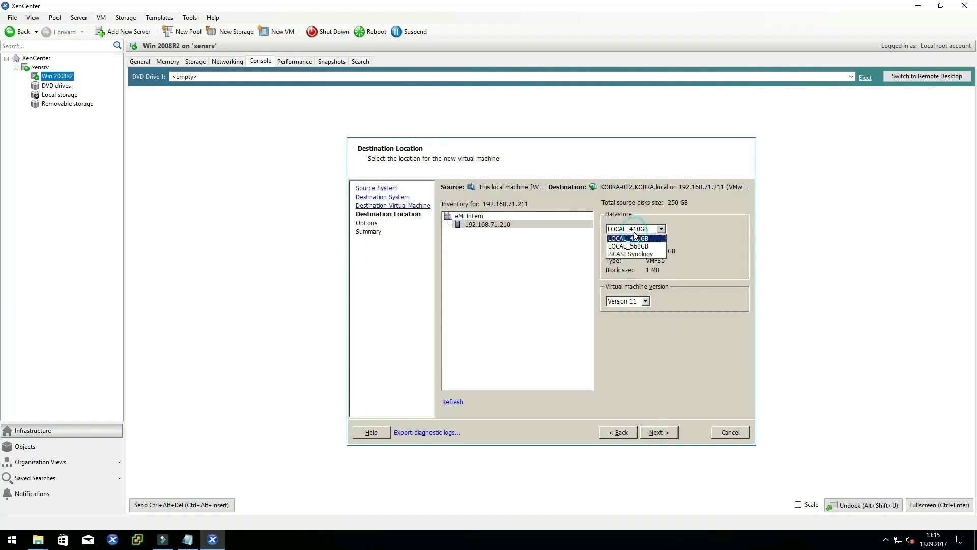
click(626, 257)
click(657, 432)
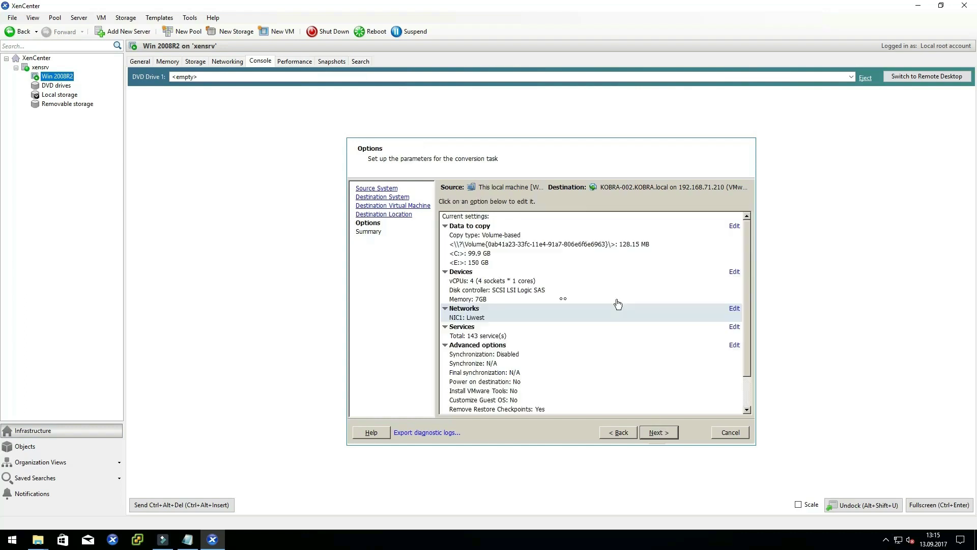
click(563, 296)
click(571, 220)
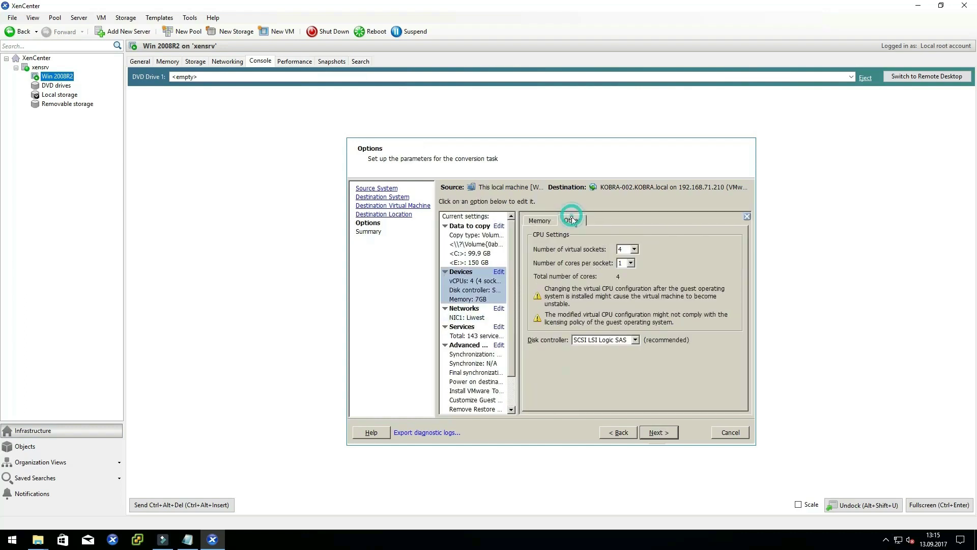
click(588, 340)
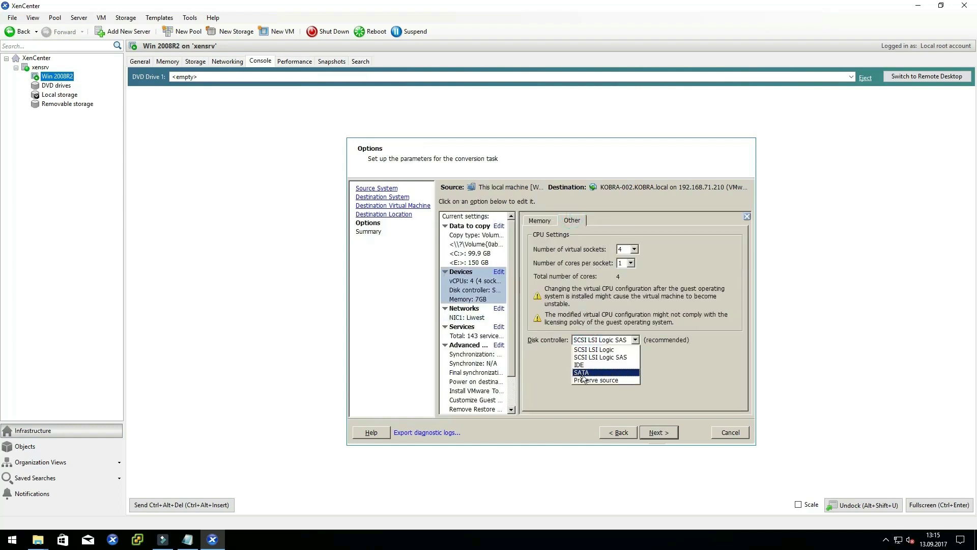
click(591, 364)
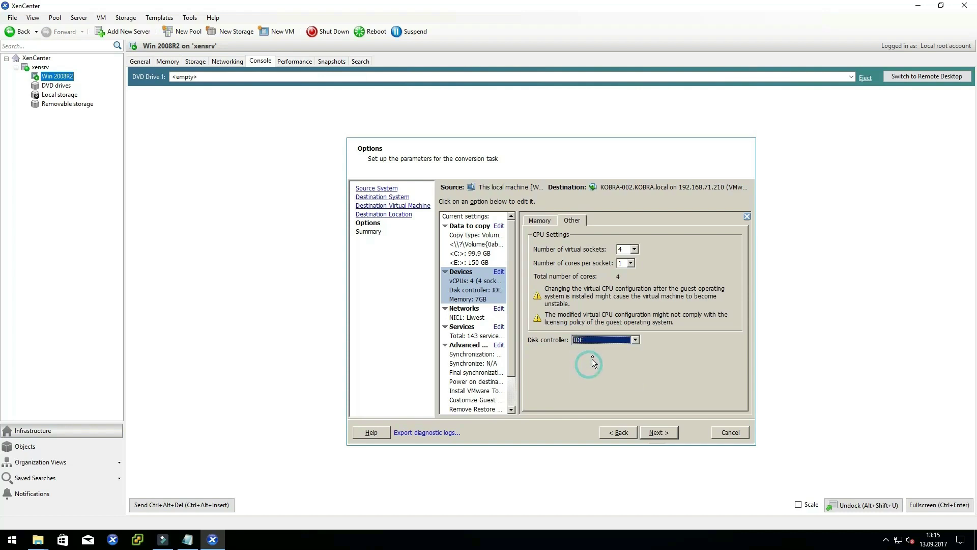
click(595, 346)
click(594, 357)
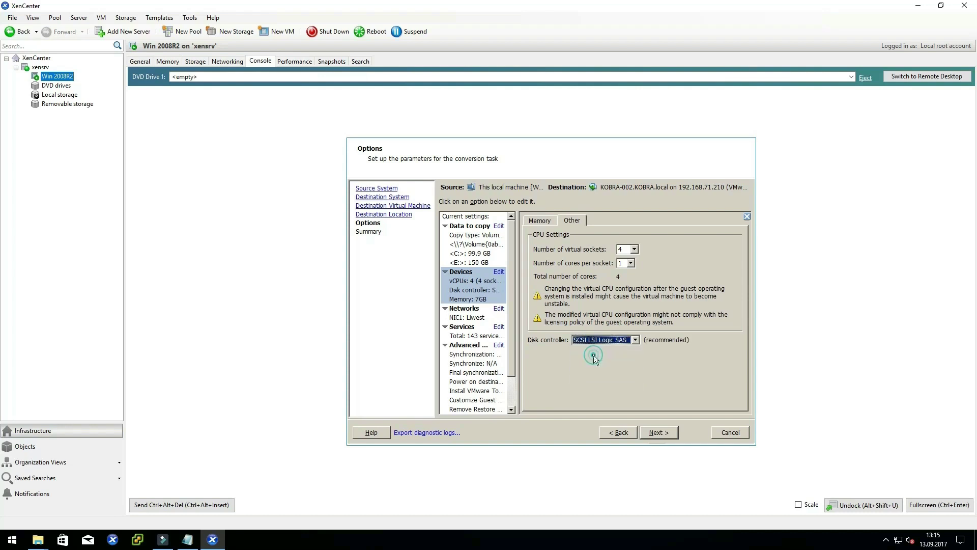
- Finish the wizard to start the conversion and narrow the task list's Status column
click(655, 432)
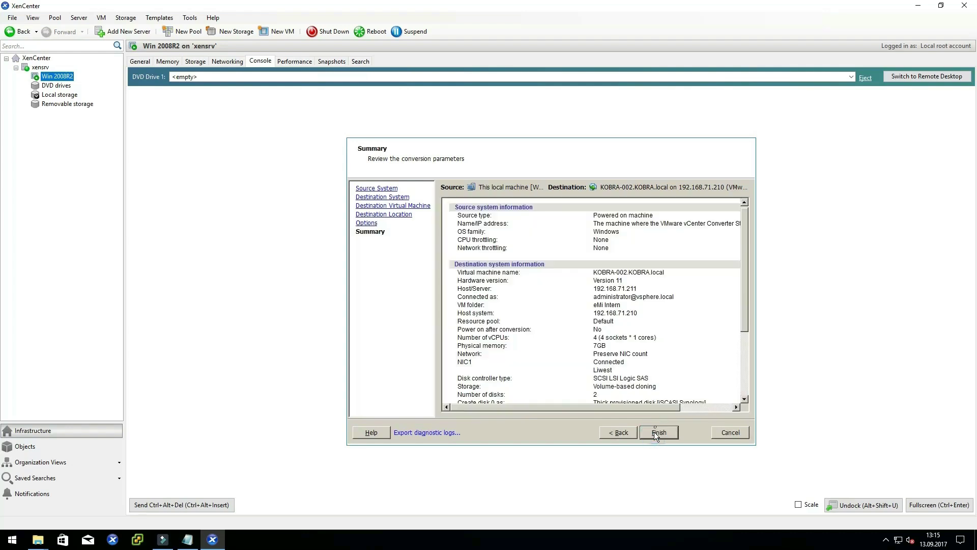
click(661, 432)
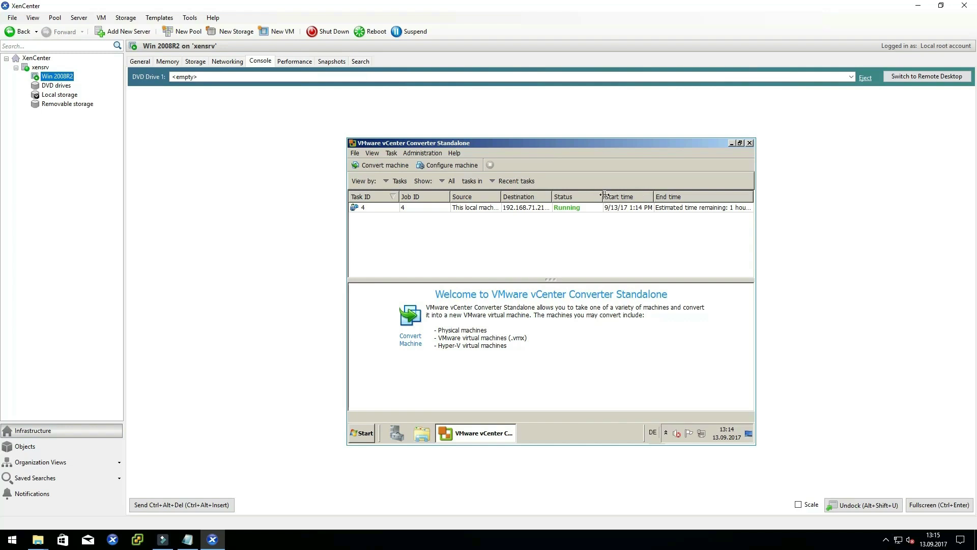
drag(604, 195, 586, 194)
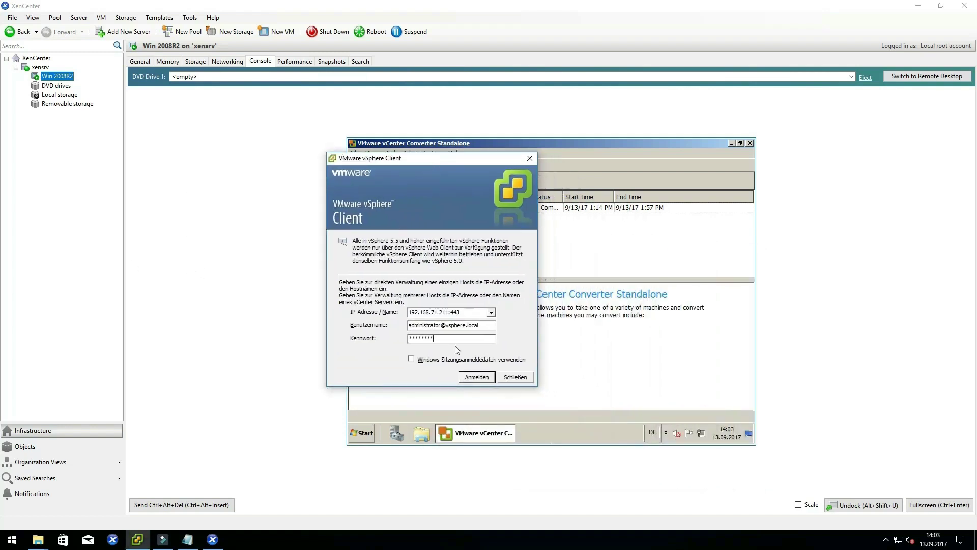
- Sign in to vCenter, open the KOBRA-002 VM's console from Hosts and Clusters, and power it on
click(477, 376)
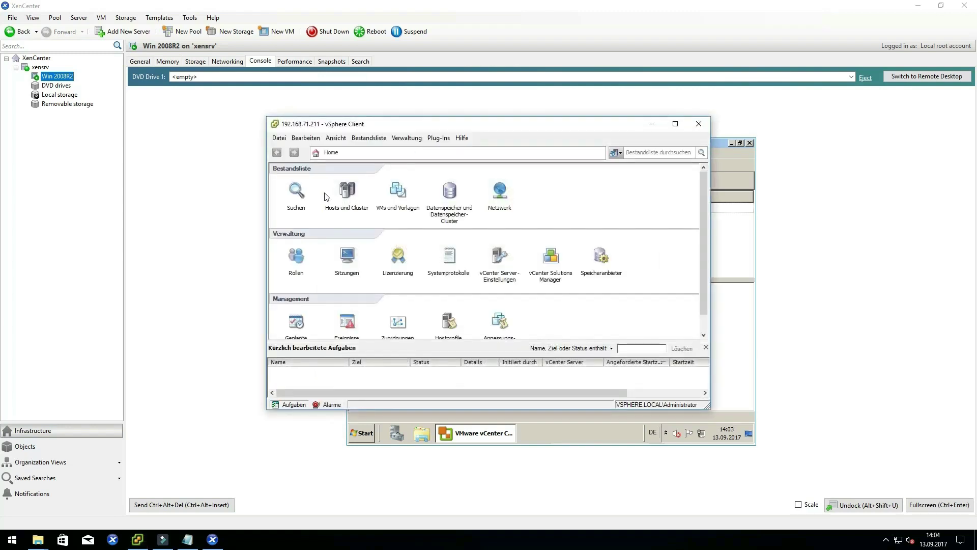
click(345, 196)
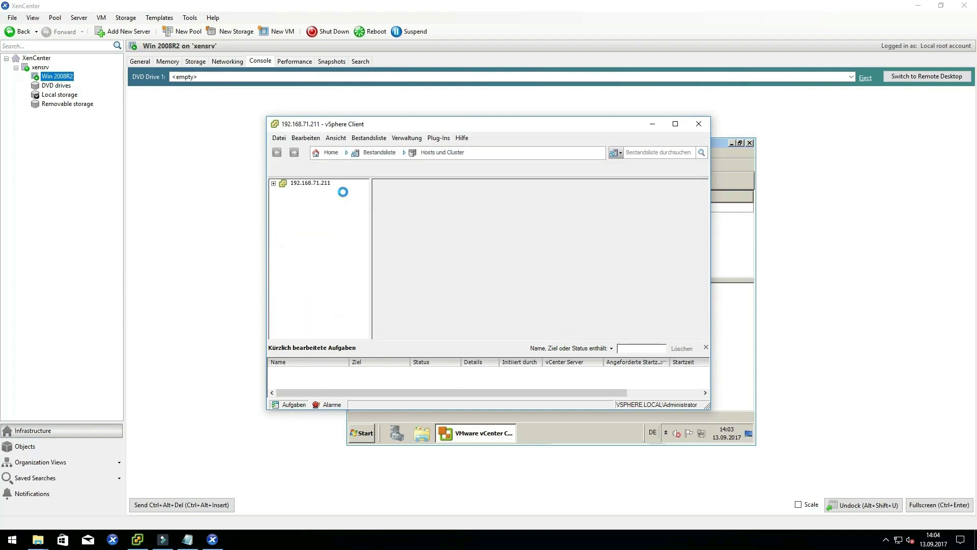
click(675, 124)
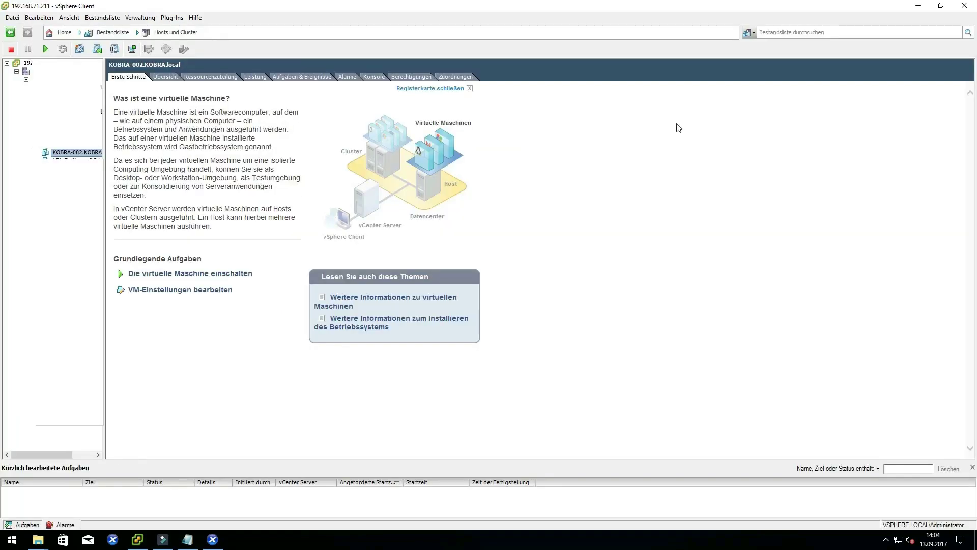
click(381, 79)
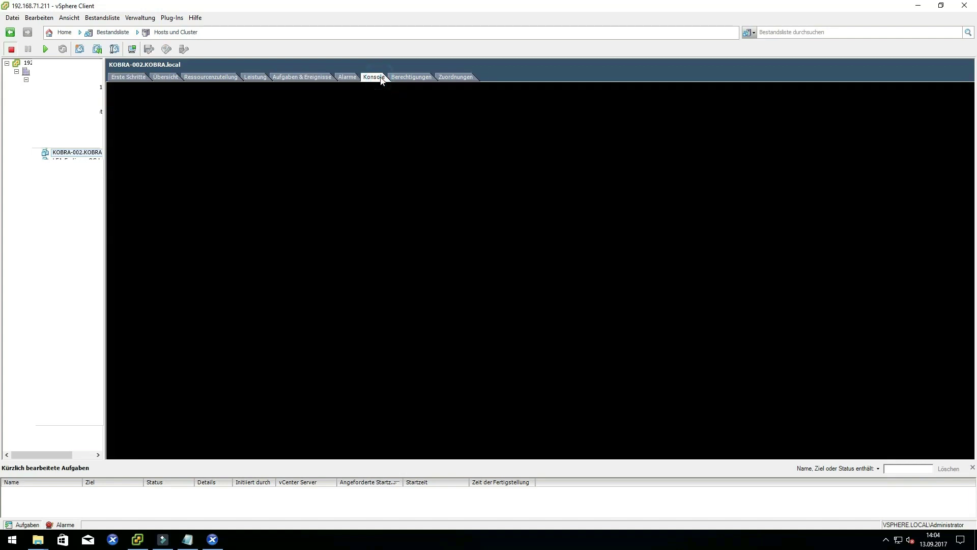
click(440, 206)
click(46, 49)
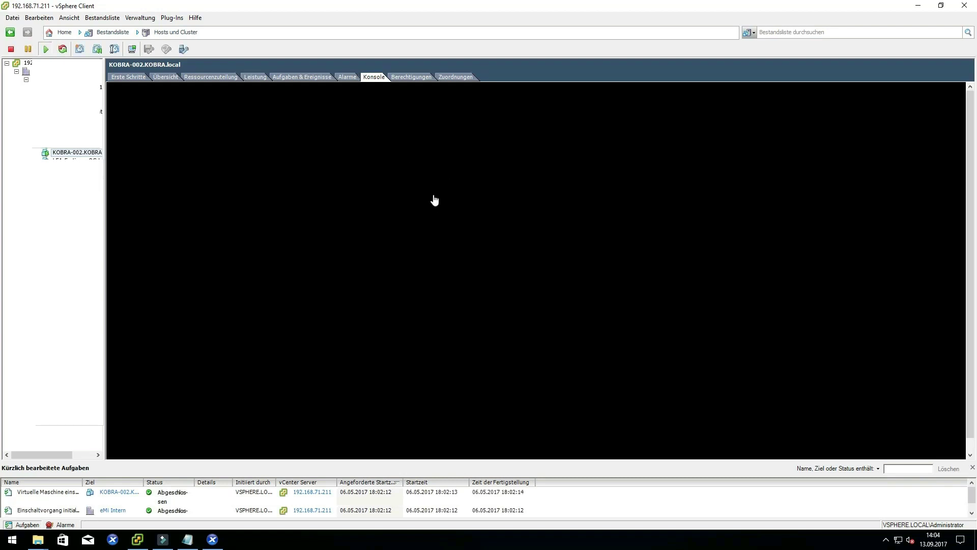
- Use F8 advanced boot options to start the VM in Safe Mode with Command Prompt
click(454, 197)
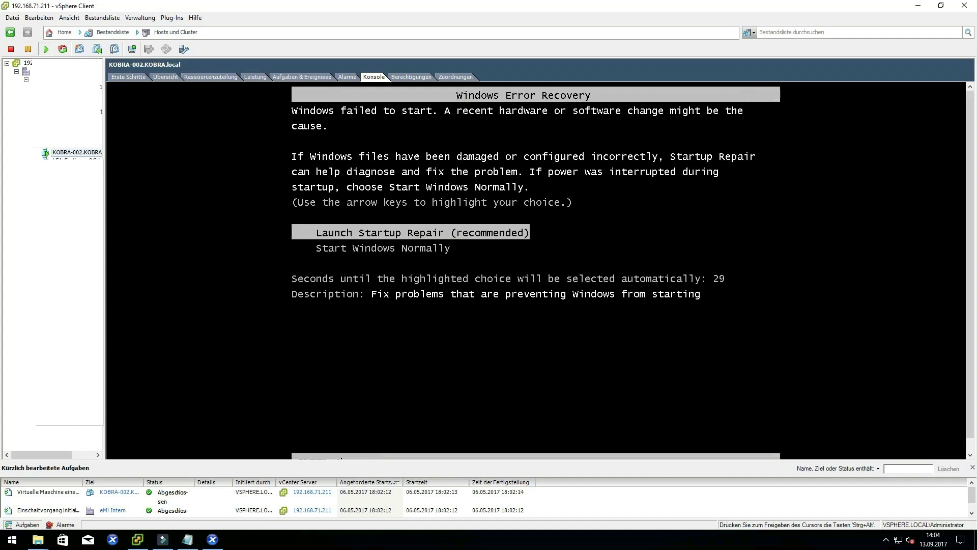
key(Down)
key(Return)
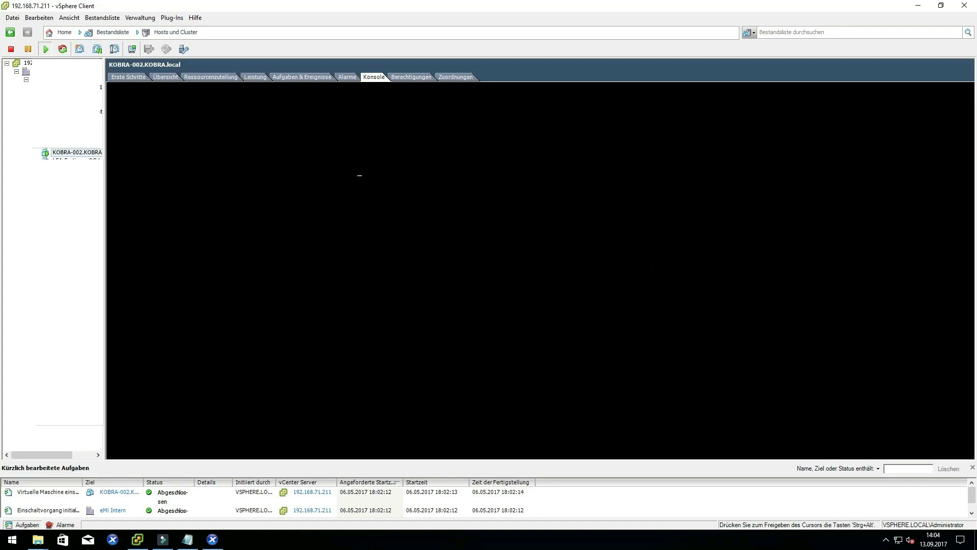
key(F8)
key(Down)
key(Return)
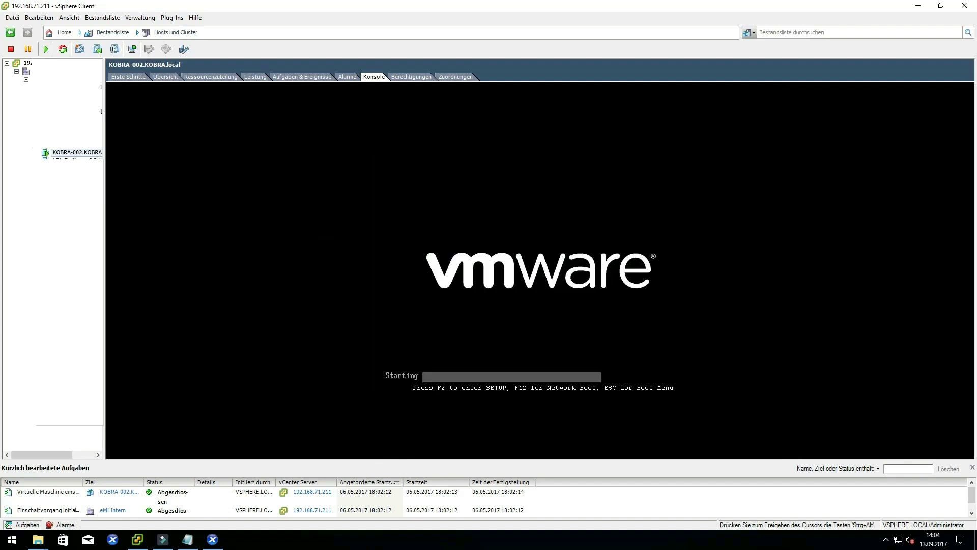
key(F8)
key(Down)
key(Down)
key(Down)
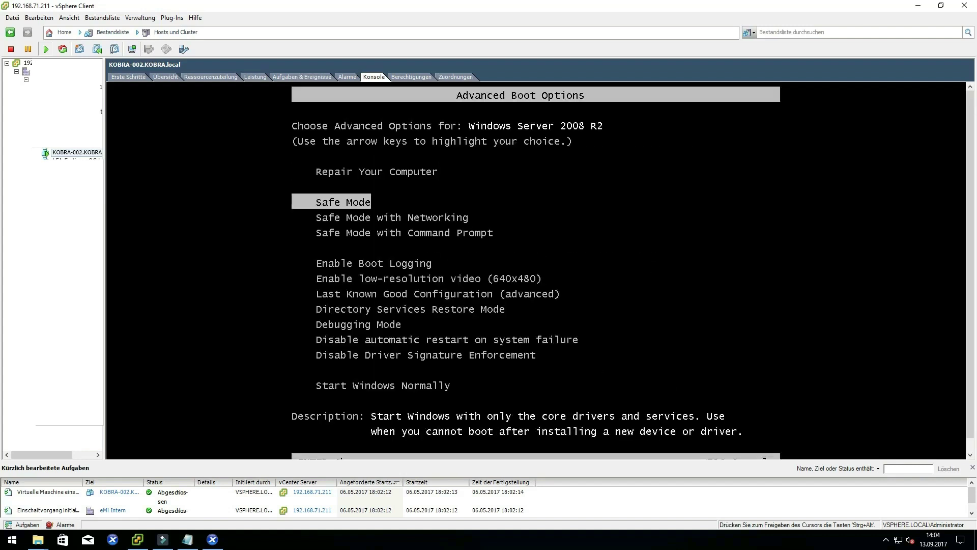
key(Return)
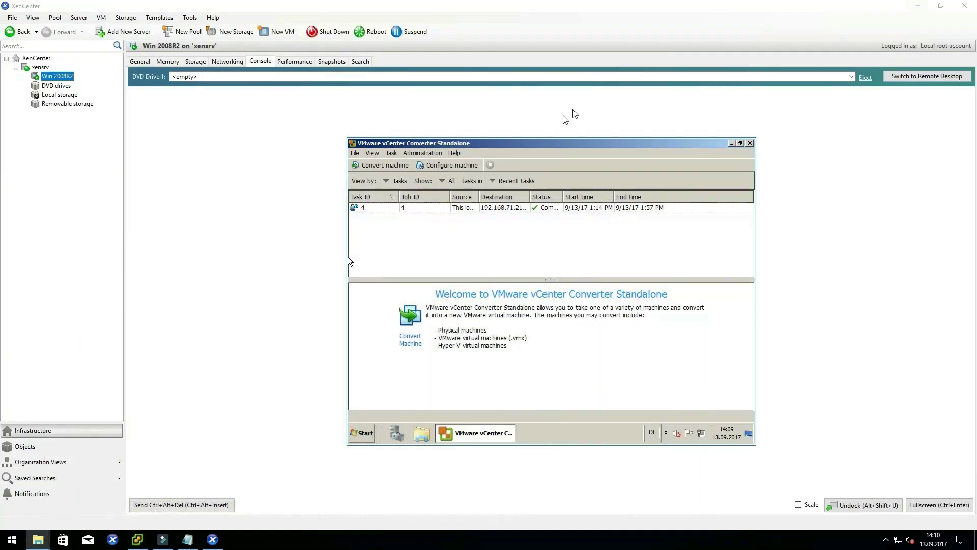
- Close Converter, attempt a 'lets start' snapshot of Win 2008R2 (fails for space), and return to the console
click(750, 143)
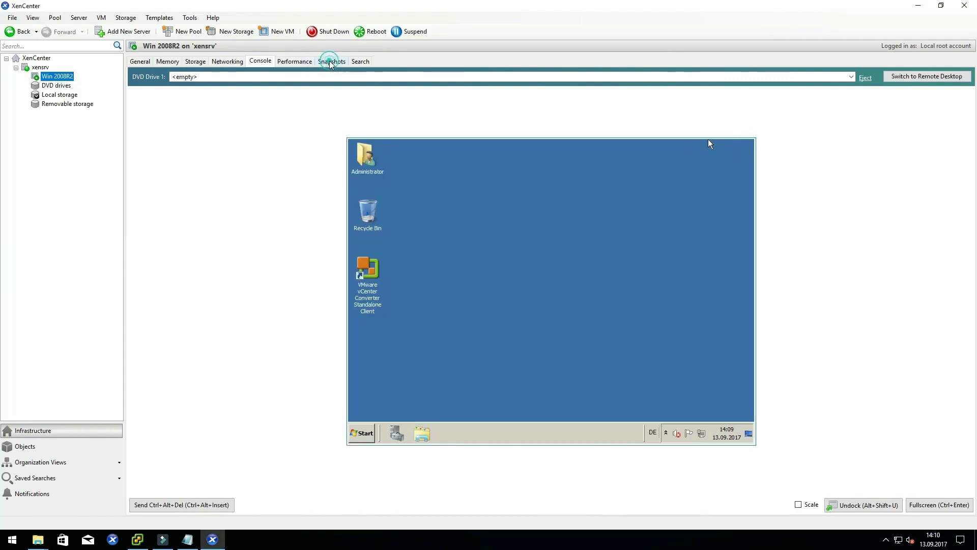
click(331, 61)
click(184, 101)
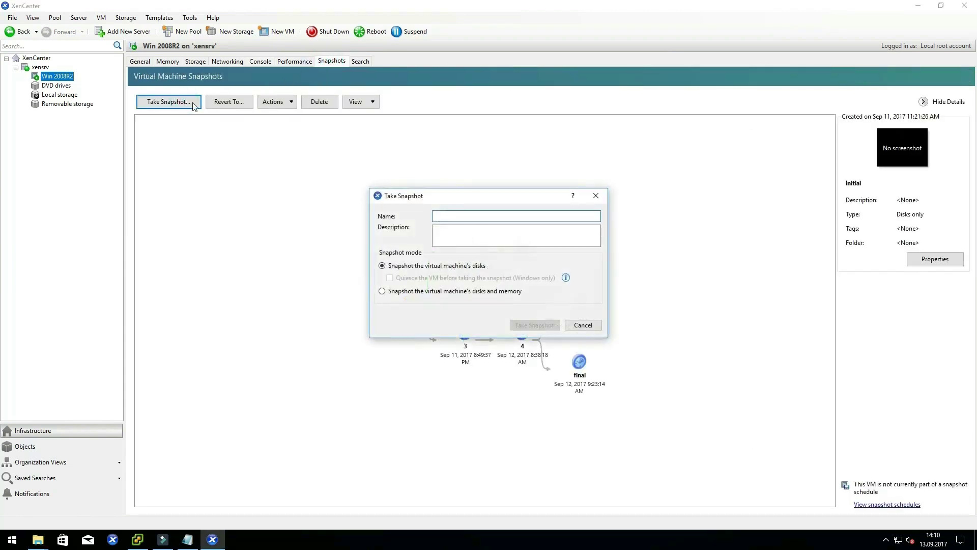
text(lets start)
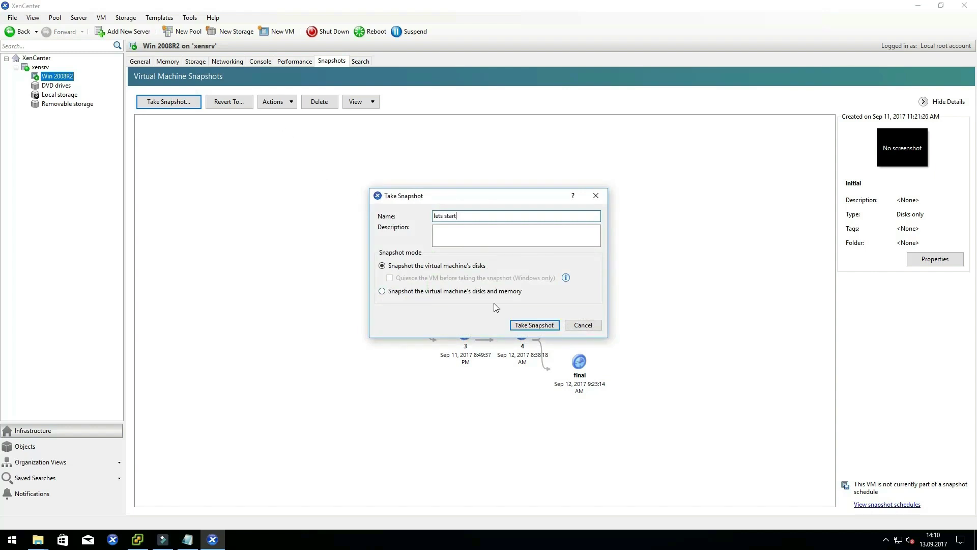
click(534, 325)
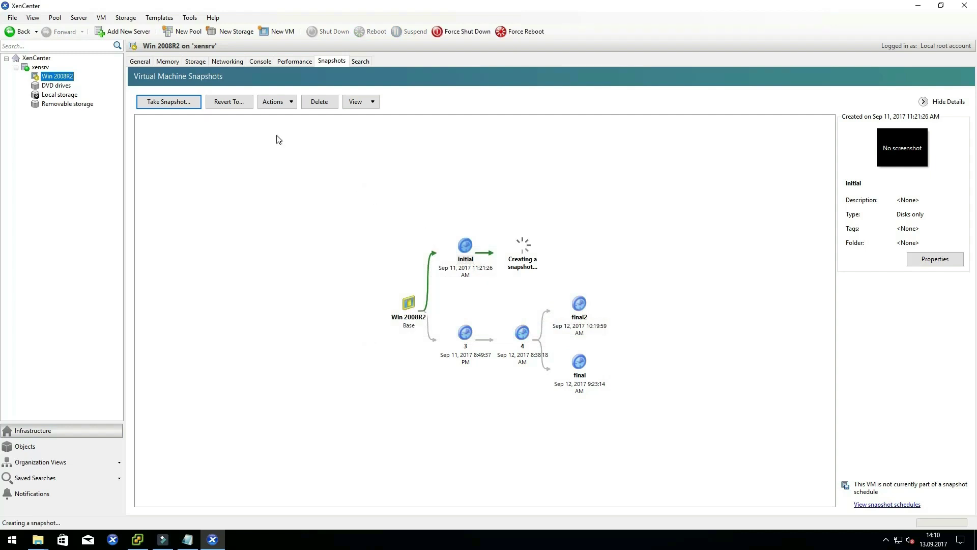
click(252, 61)
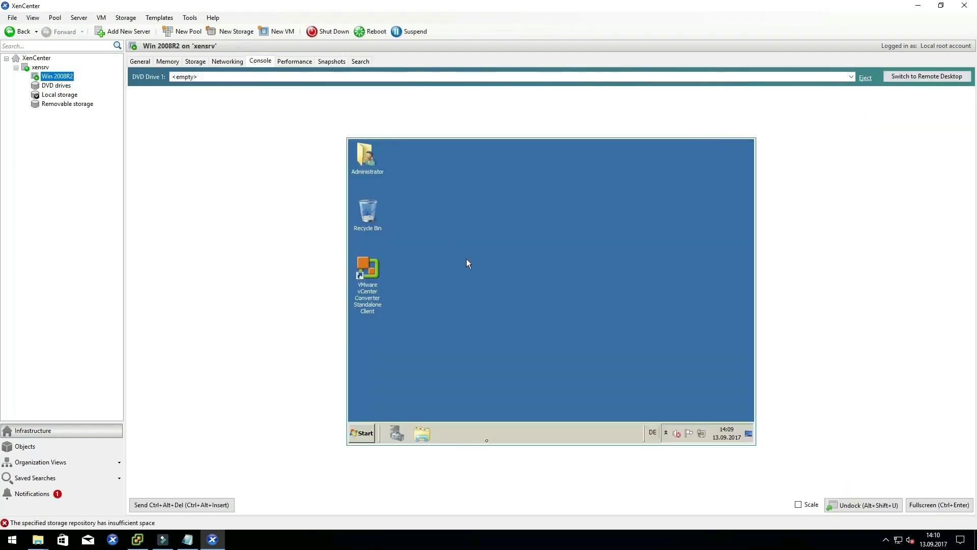
click(361, 433)
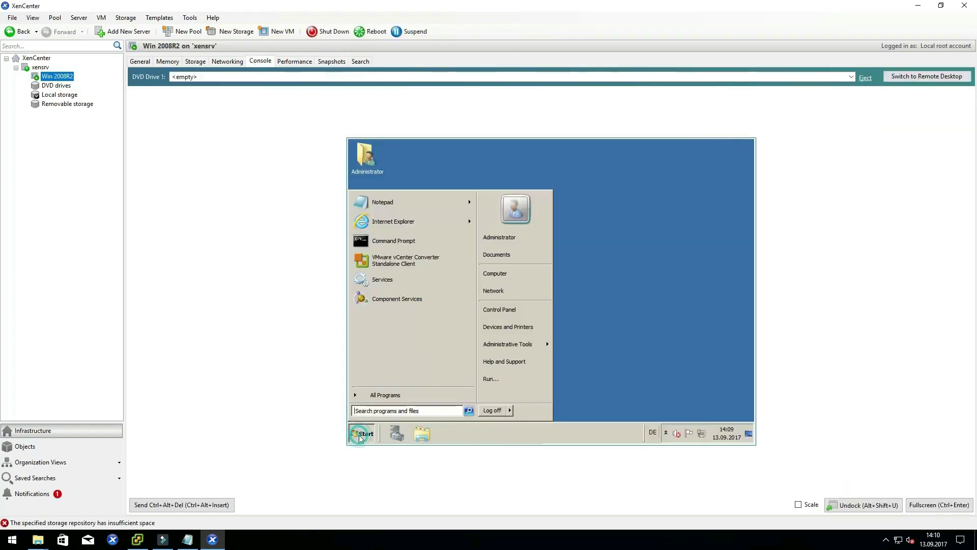
- Uninstall the Citrix XenServer Windows Management Agent via Programs and Features, declining the restart
click(498, 311)
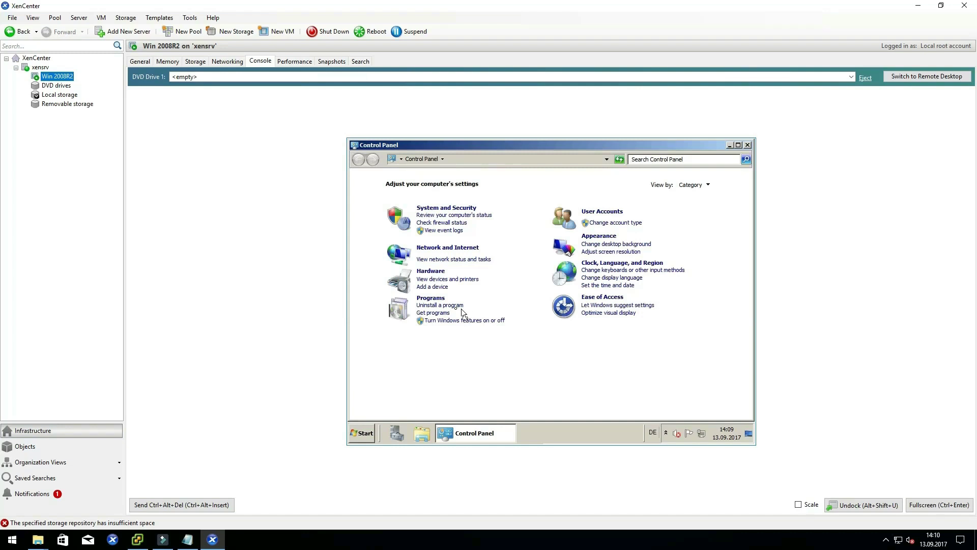
click(458, 306)
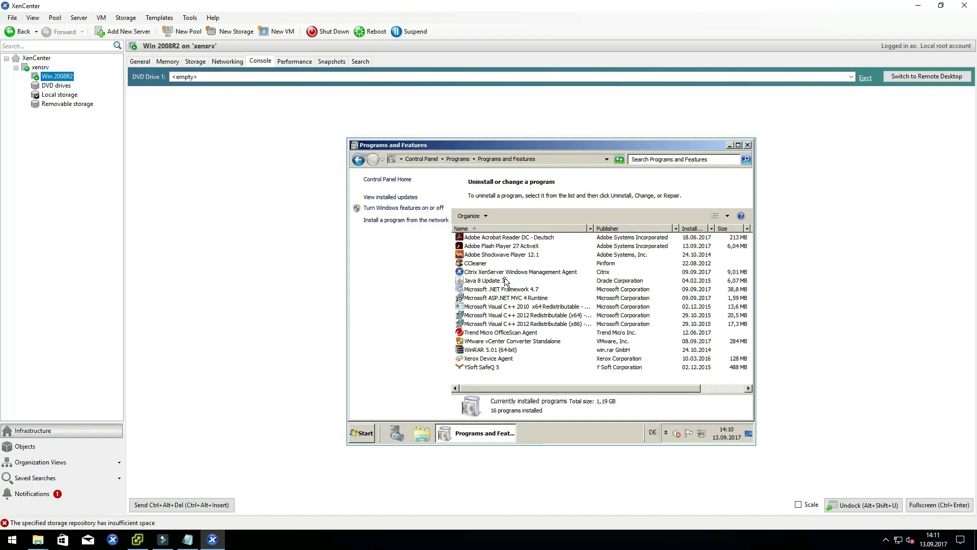
click(498, 274)
right_click(500, 275)
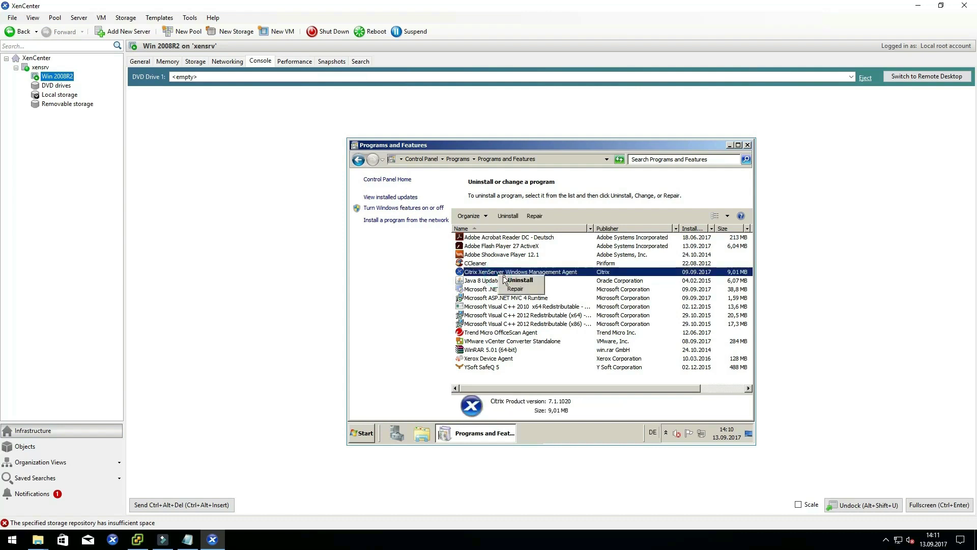
click(512, 281)
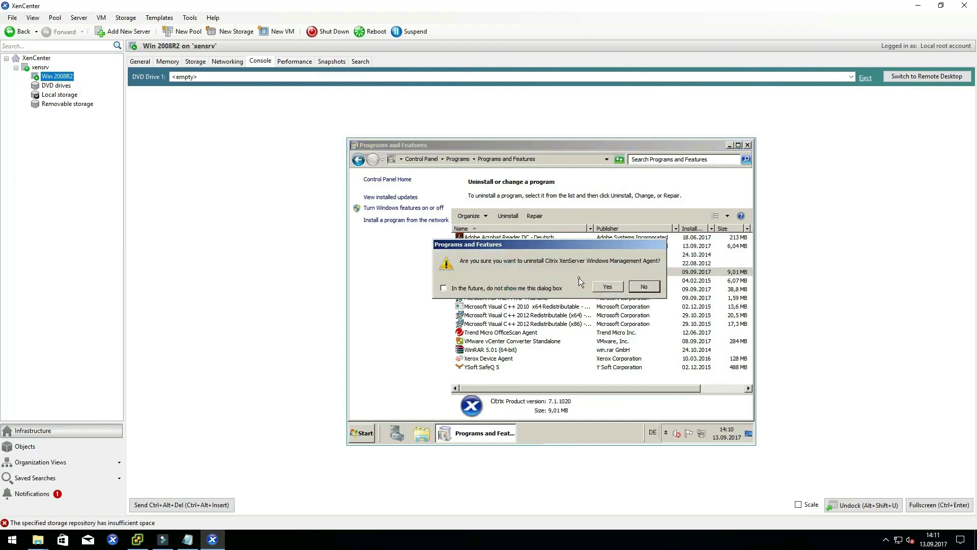
click(606, 288)
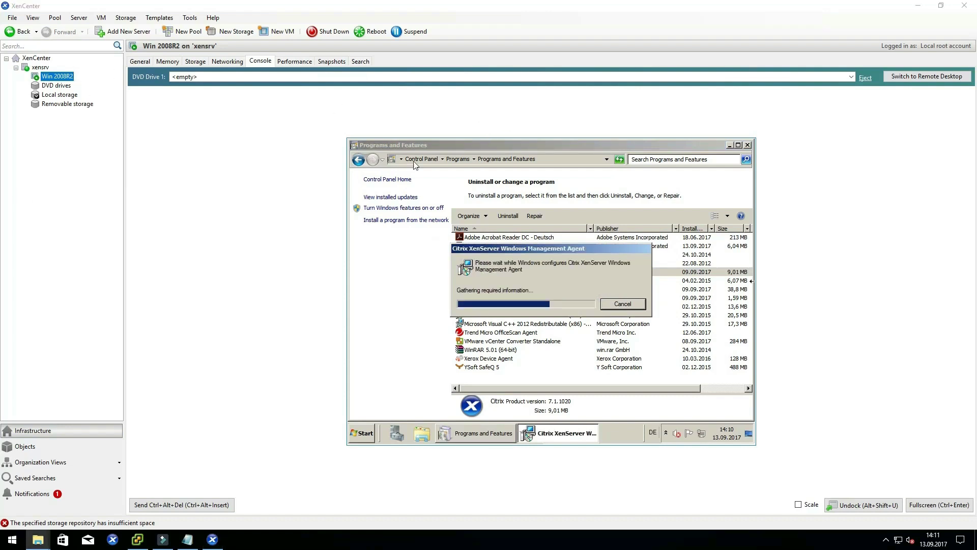
click(585, 304)
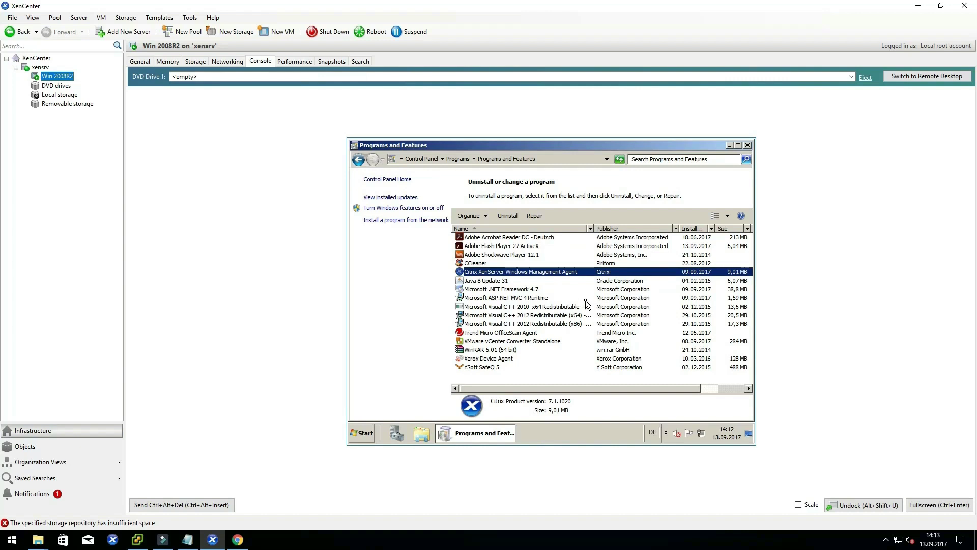
click(481, 308)
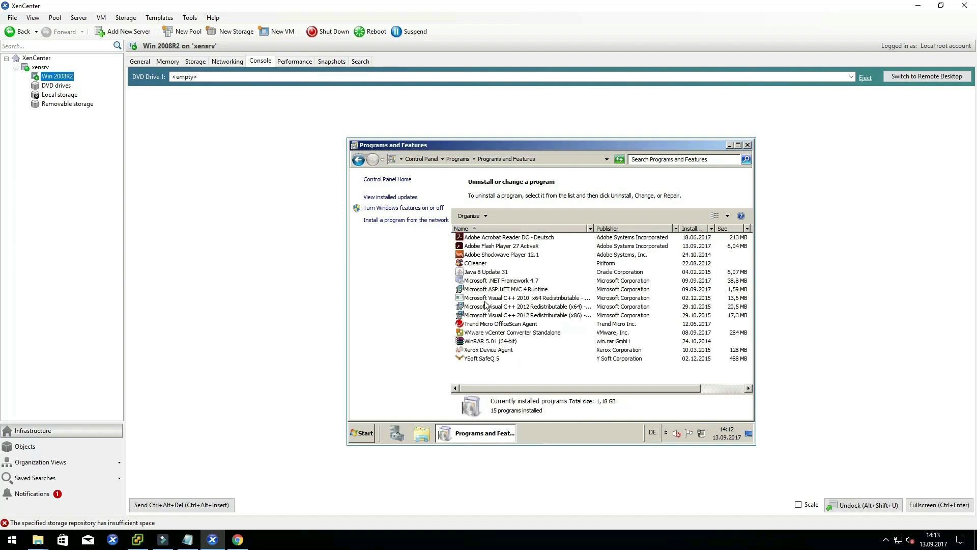
click(747, 146)
- Browse to C:\Program Files (x86)\Citrix\XenTools and launch the Citrix tools uninstaller
click(432, 432)
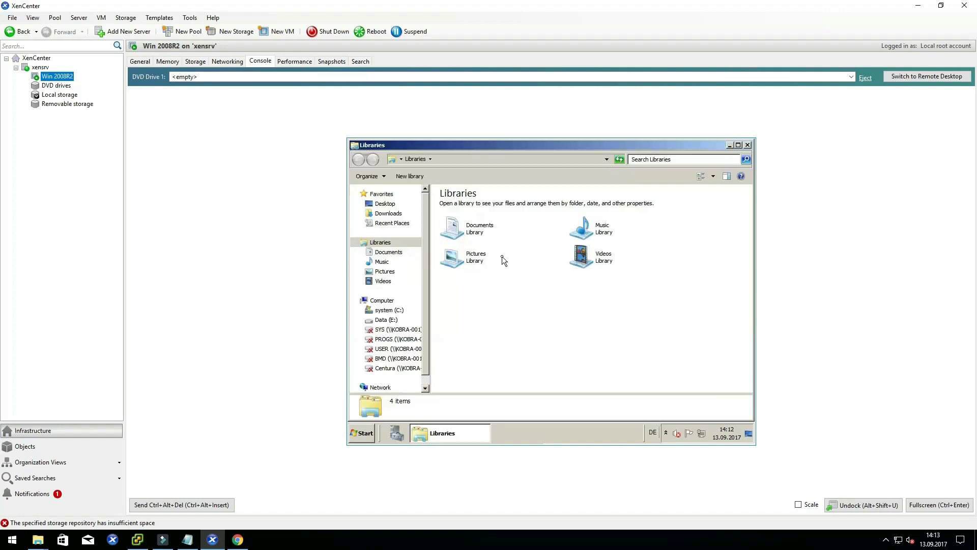
click(384, 311)
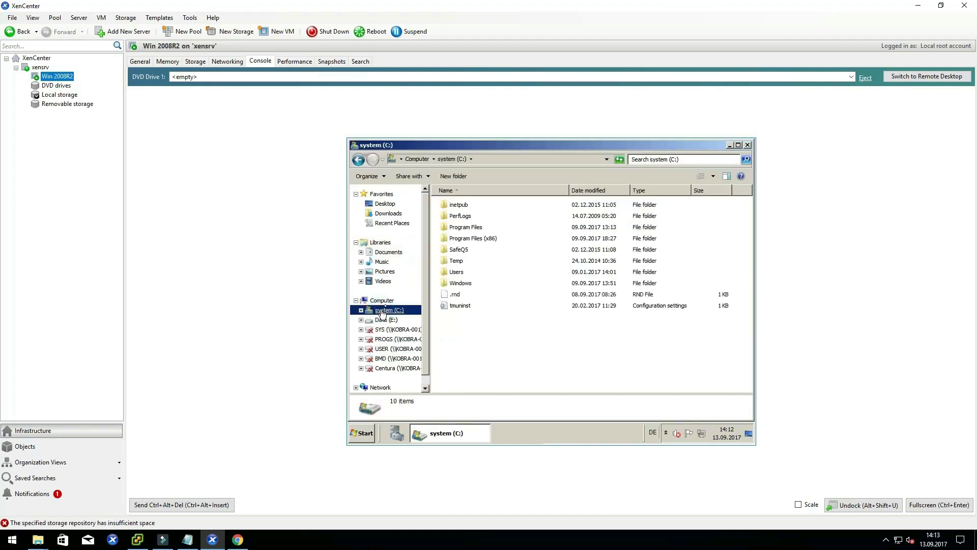
click(461, 241)
double_click(462, 240)
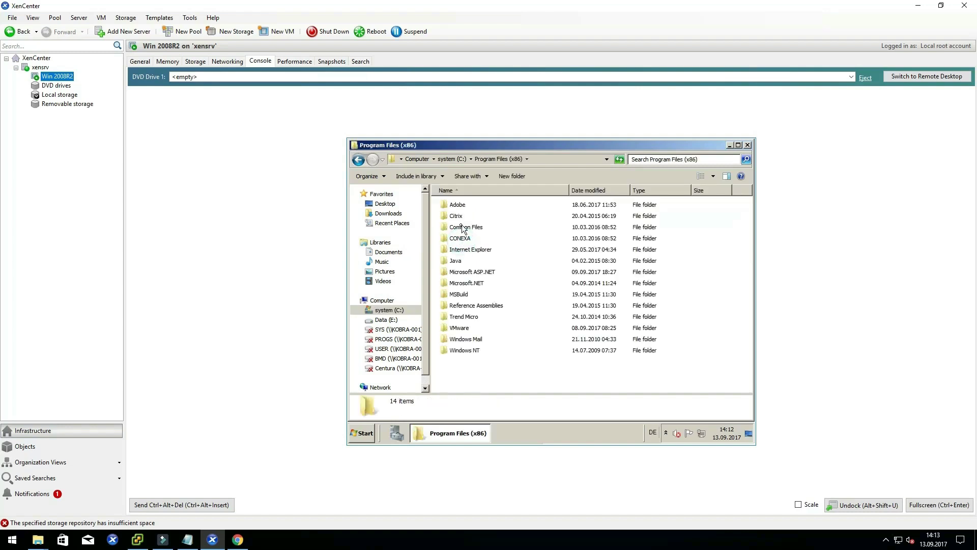
double_click(452, 217)
double_click(454, 216)
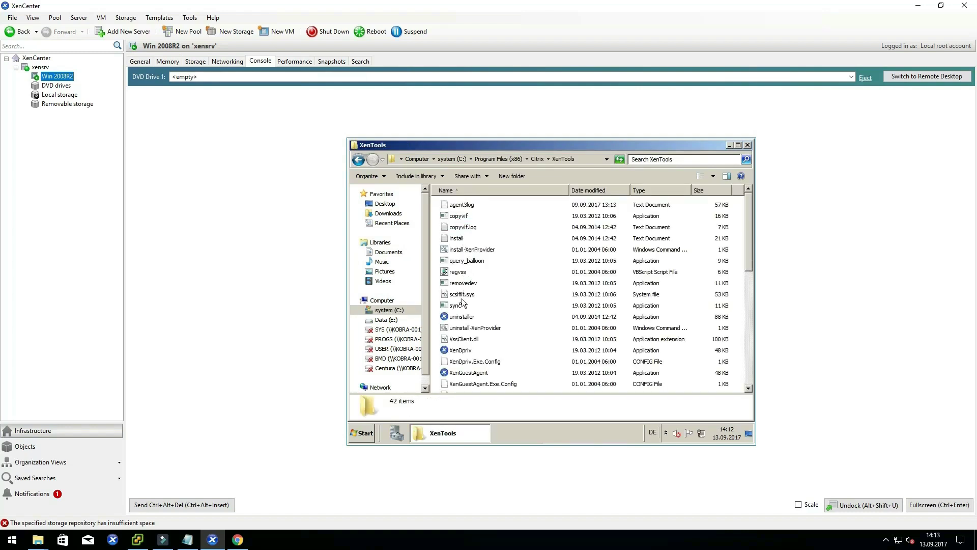
double_click(461, 316)
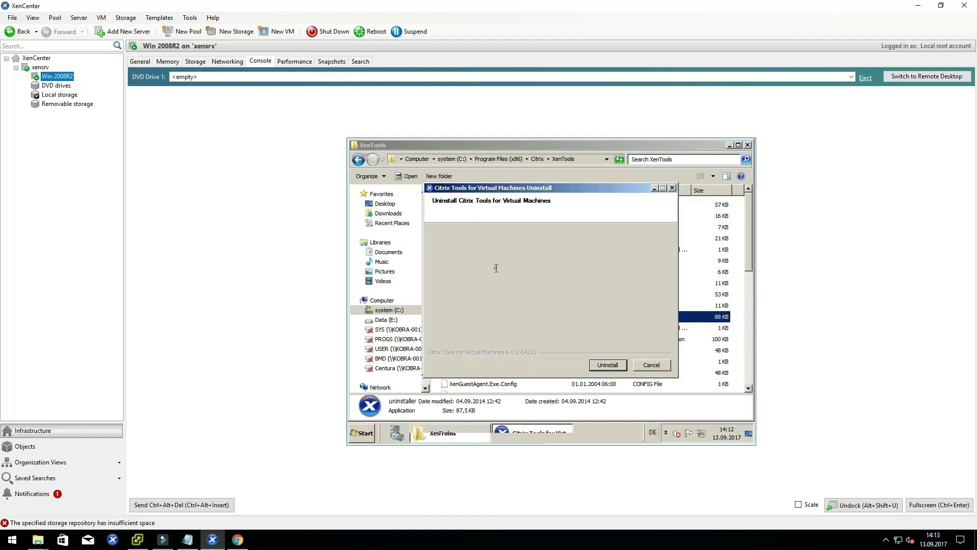
- Uninstall Citrix Tools for Virtual Machines, choosing to reboot manually later, and close the folder
click(603, 369)
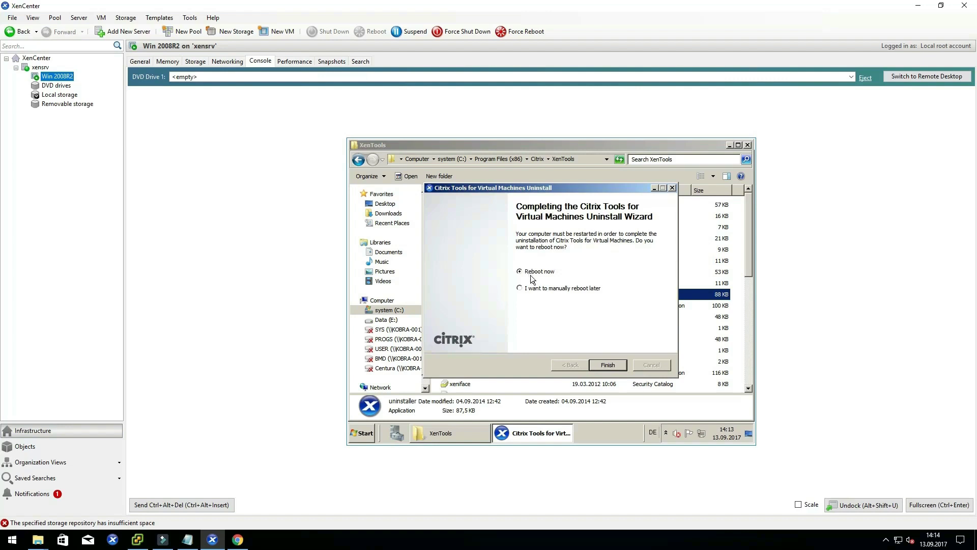
click(541, 290)
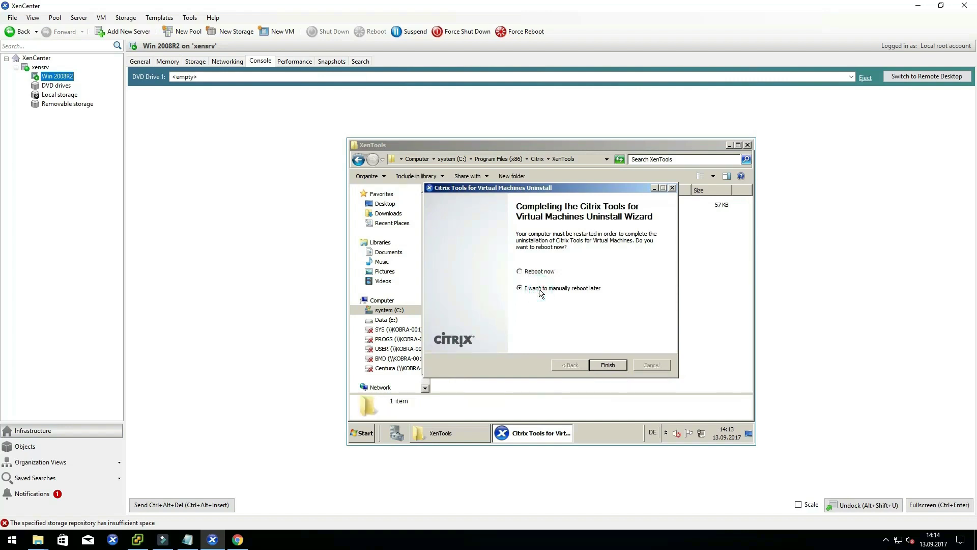
click(605, 365)
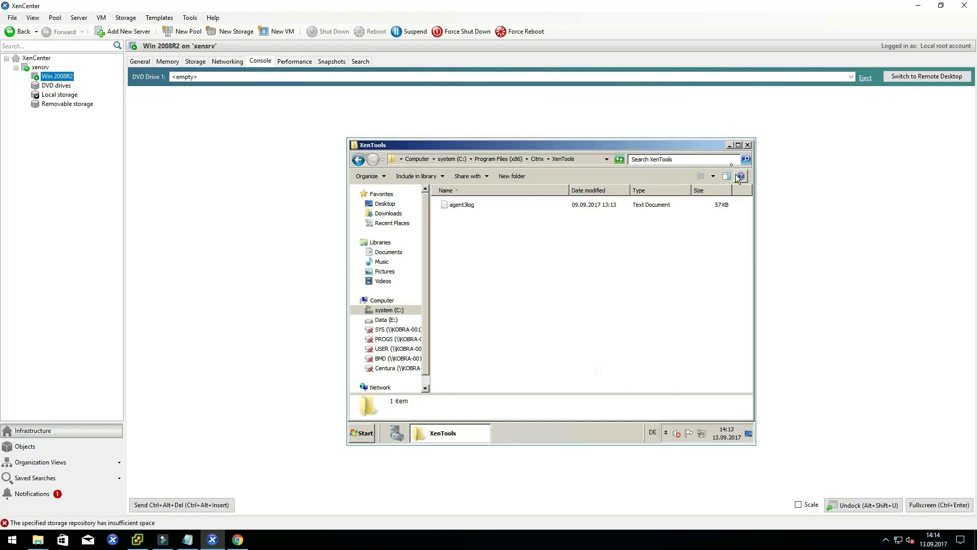
click(747, 146)
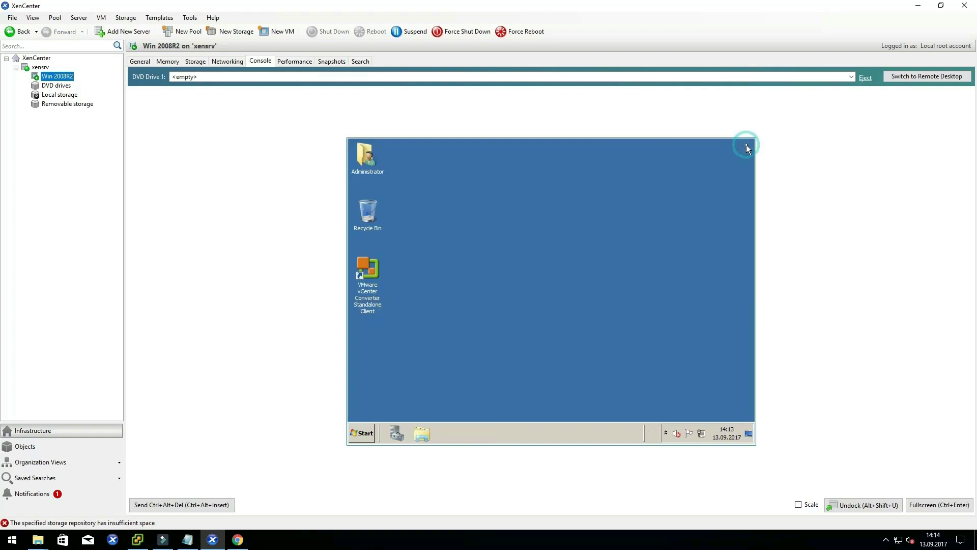
- Open the guest's Device Manager from Control Panel's System and Security page
click(369, 431)
click(495, 311)
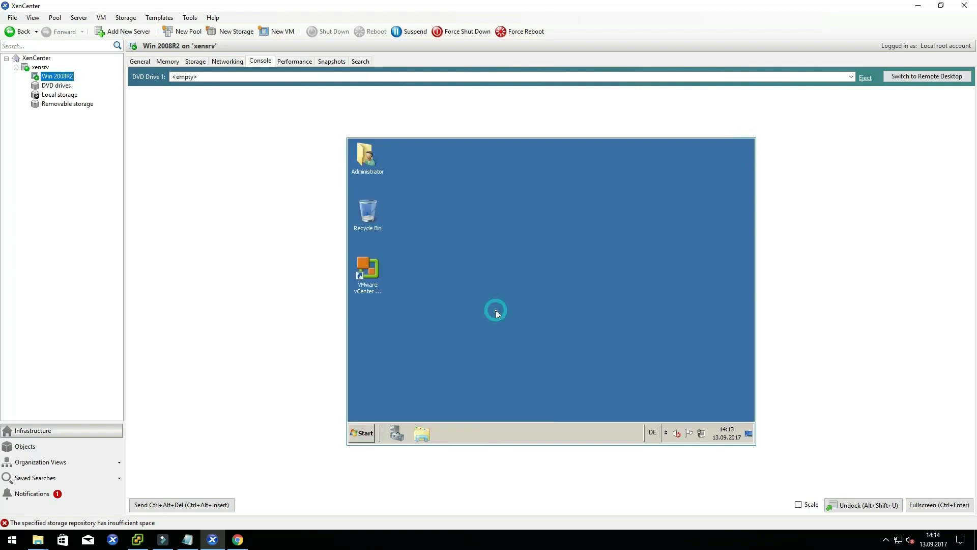
click(445, 210)
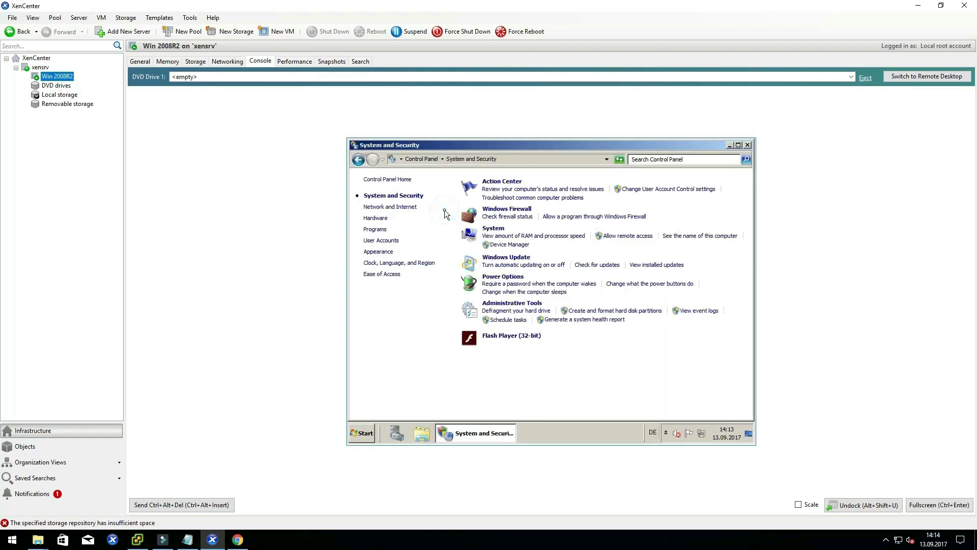
click(496, 245)
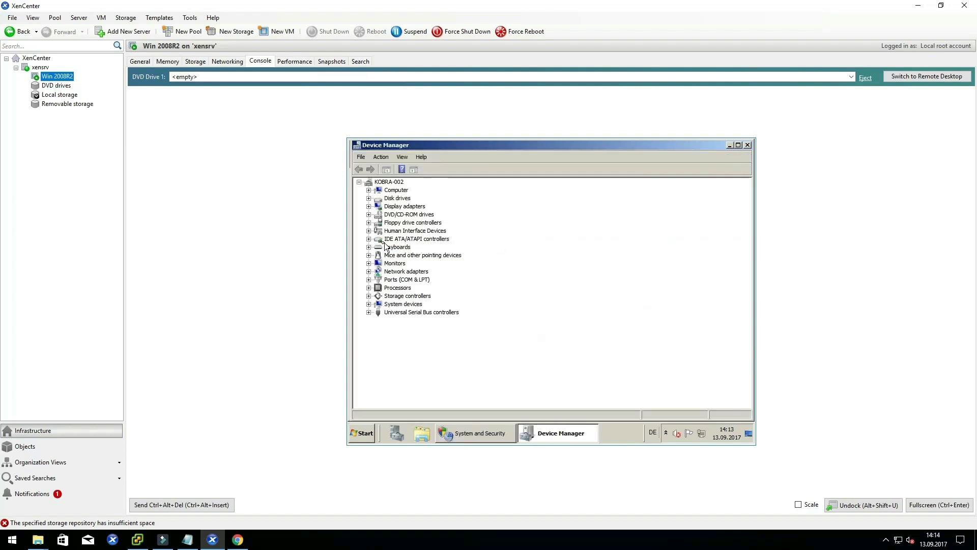
- Uninstall both XENSRC PVDISK disk devices under Disk drives, postponing the restart
click(368, 190)
click(369, 206)
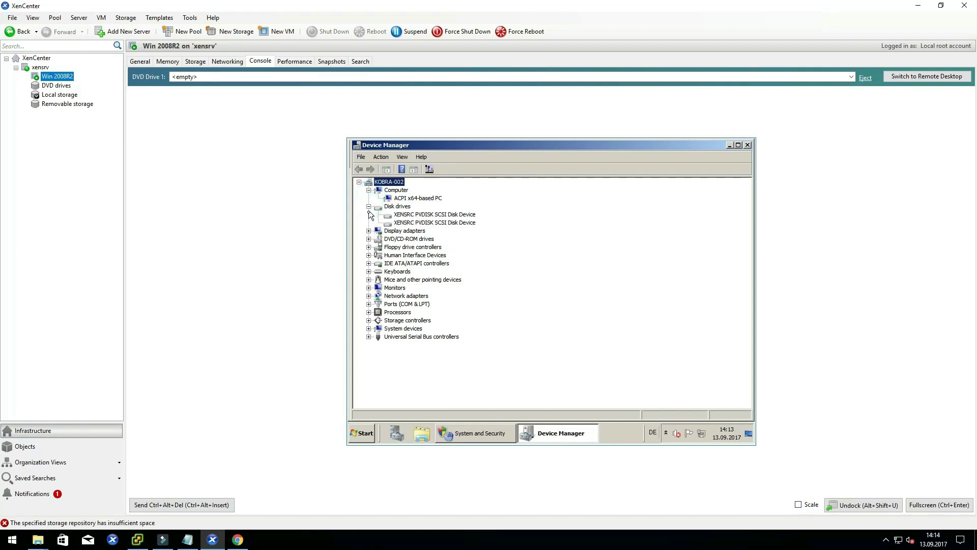
click(401, 214)
right_click(401, 214)
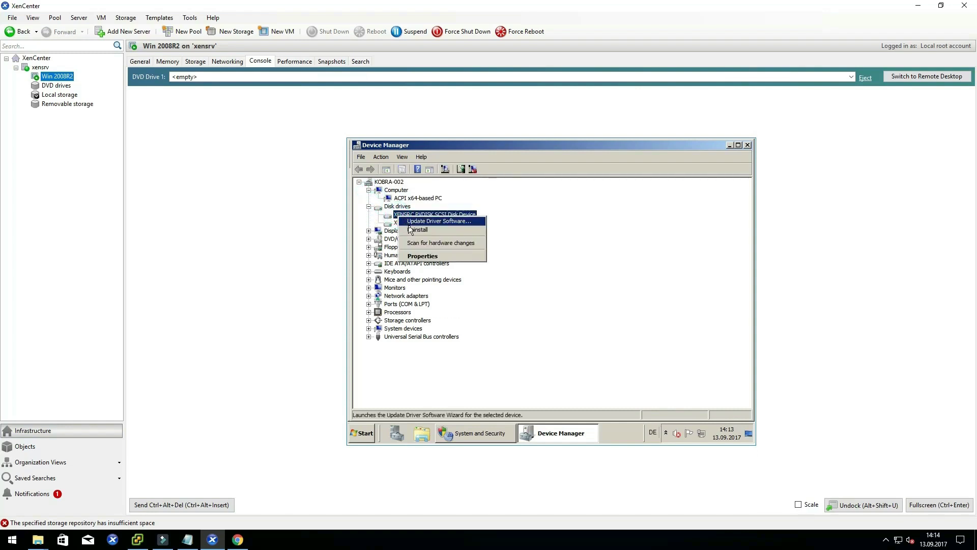
click(413, 229)
click(565, 323)
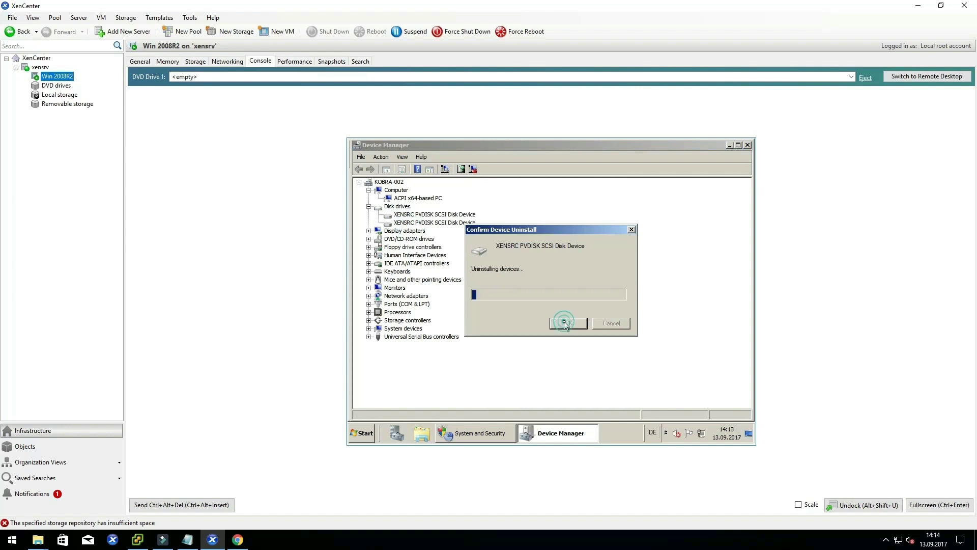
click(626, 292)
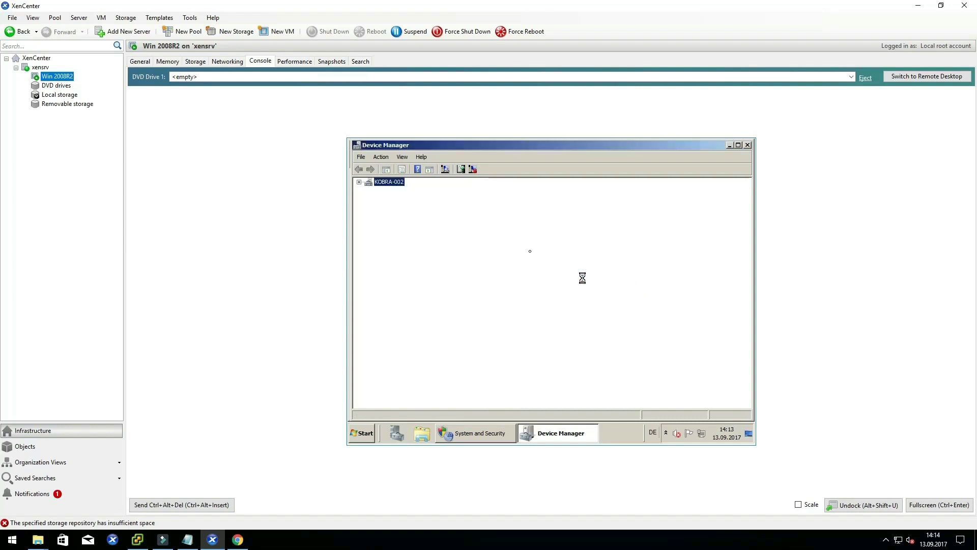
right_click(436, 223)
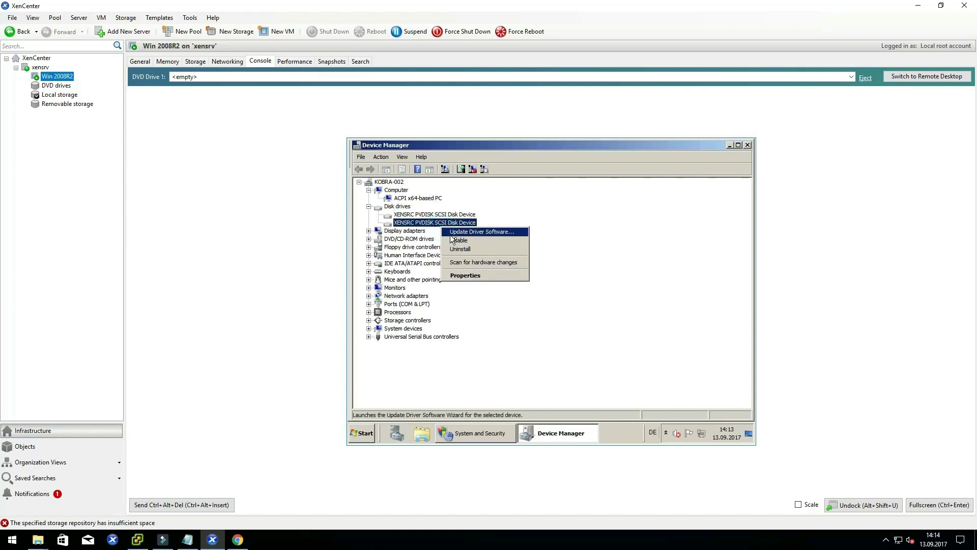
click(459, 247)
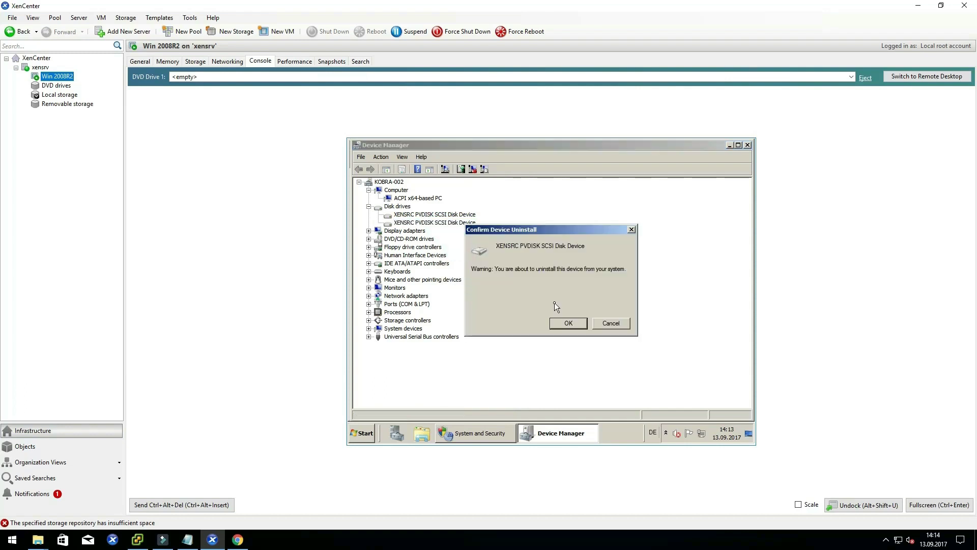
click(555, 320)
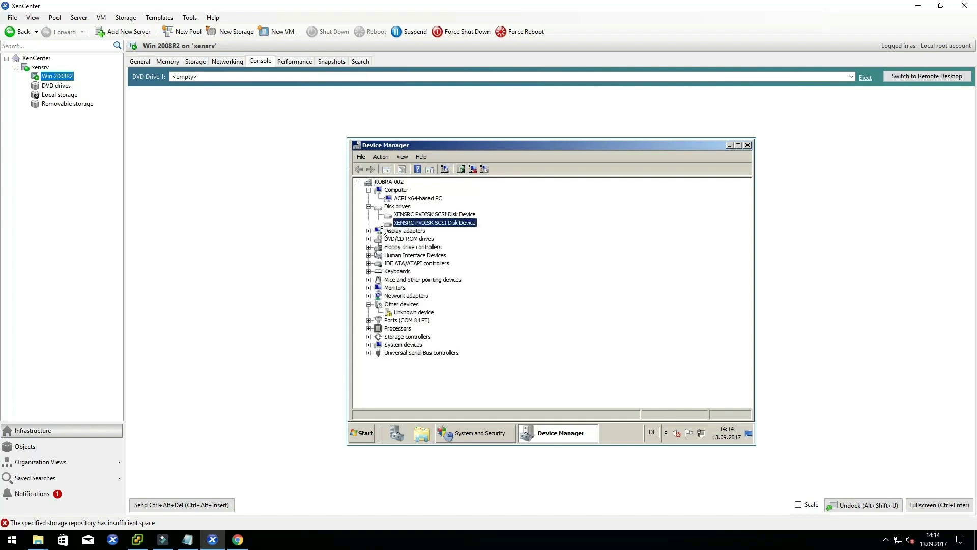
- Uninstall the Standard VGA Graphics Adapter without restarting, then select the QEMU DVD-ROM entry
click(368, 231)
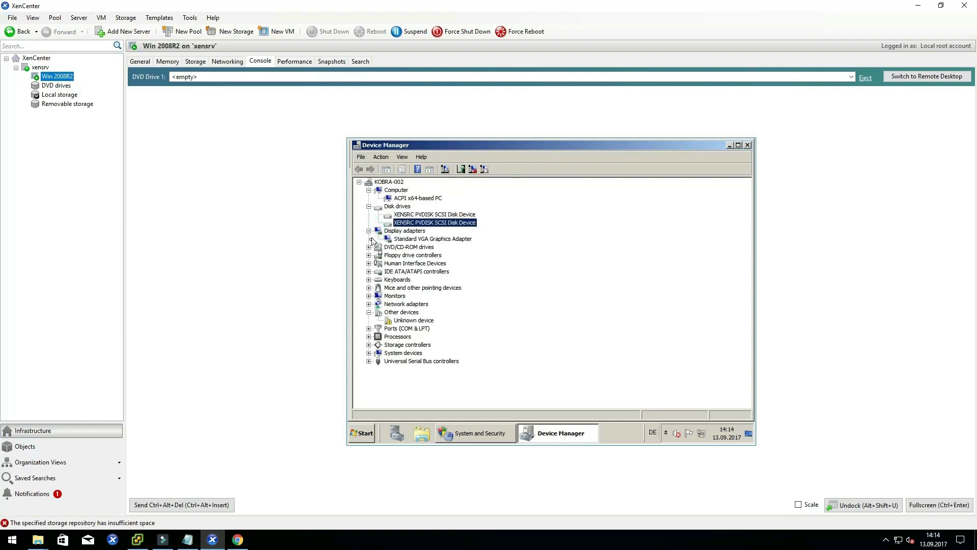
click(369, 247)
right_click(405, 242)
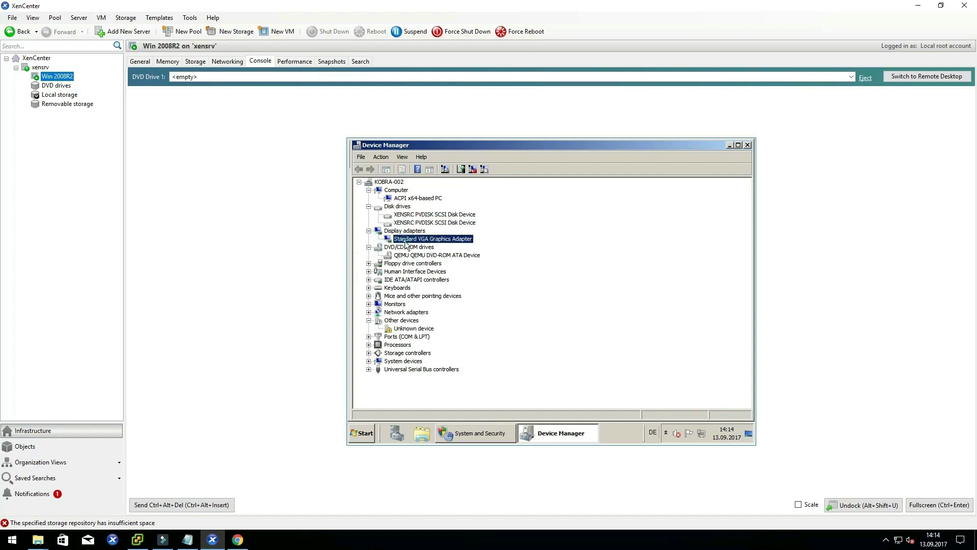
click(425, 264)
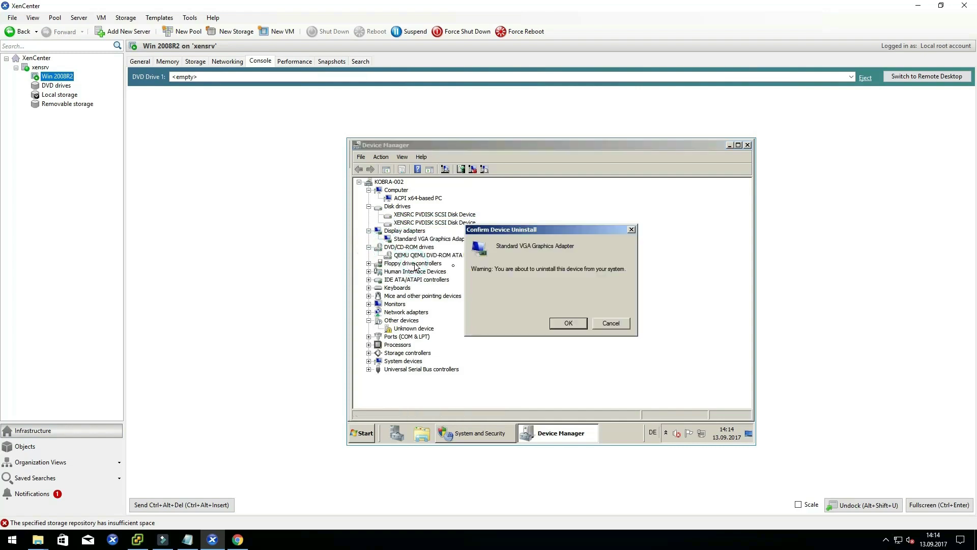
click(566, 323)
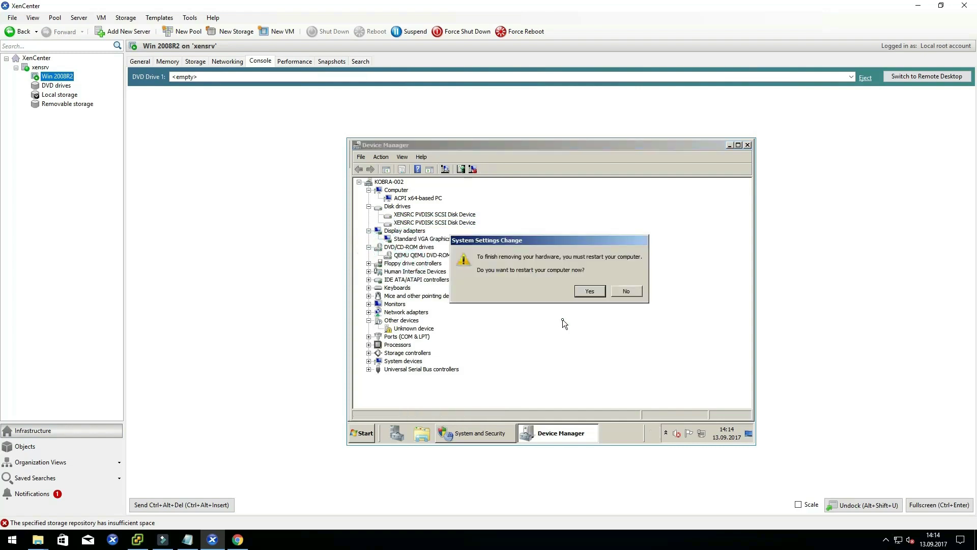
click(618, 289)
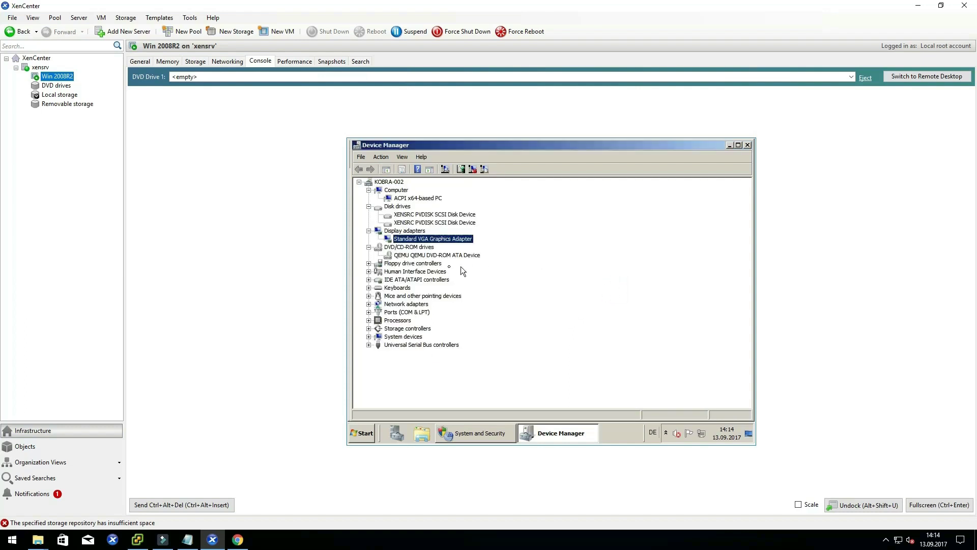
click(407, 256)
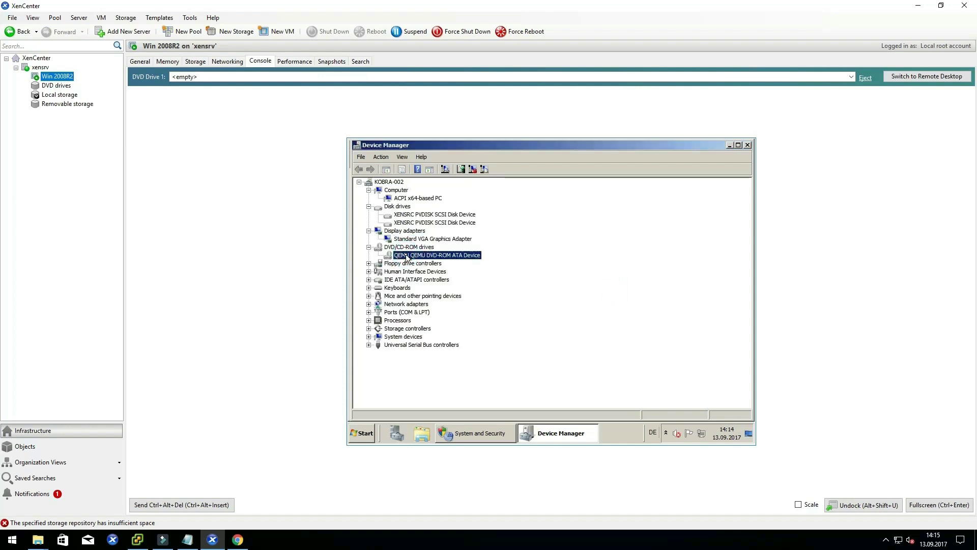
- Expand Floppy, HID, IDE ATA/ATAPI, Keyboards, Mice and Network adapters categories
click(368, 263)
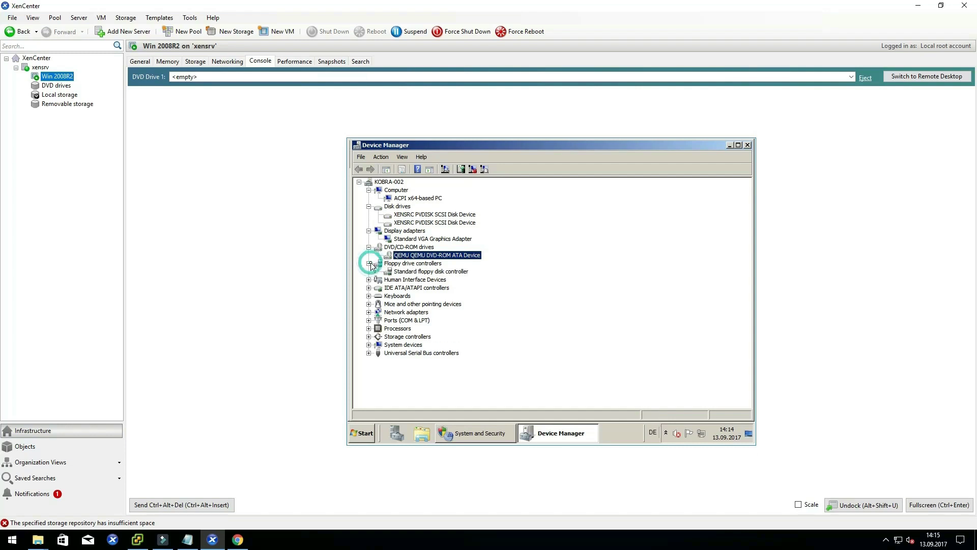
click(369, 279)
click(369, 296)
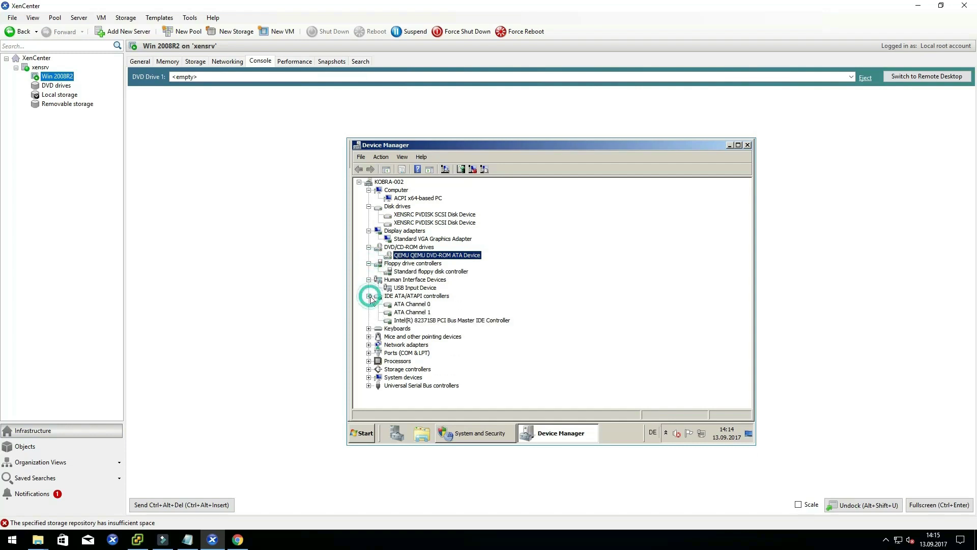
click(369, 328)
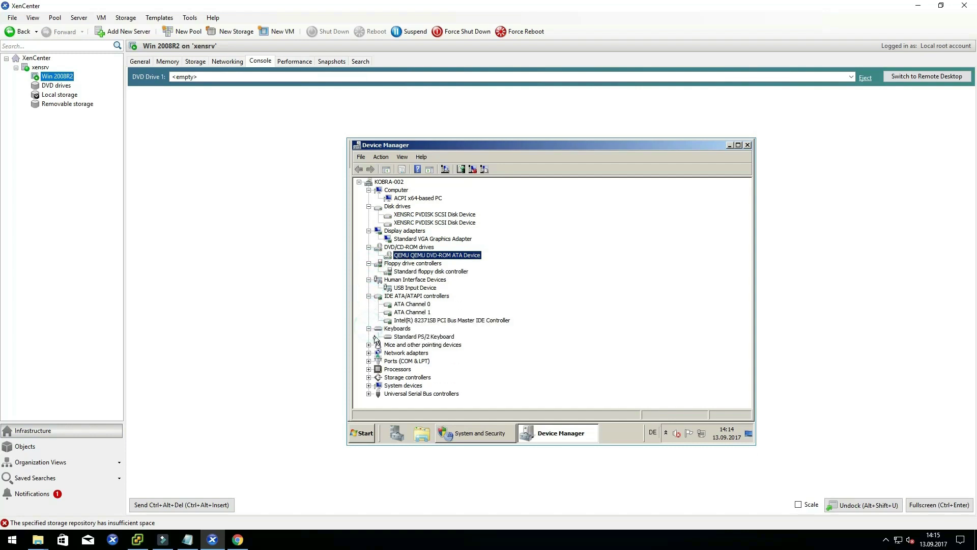
click(369, 345)
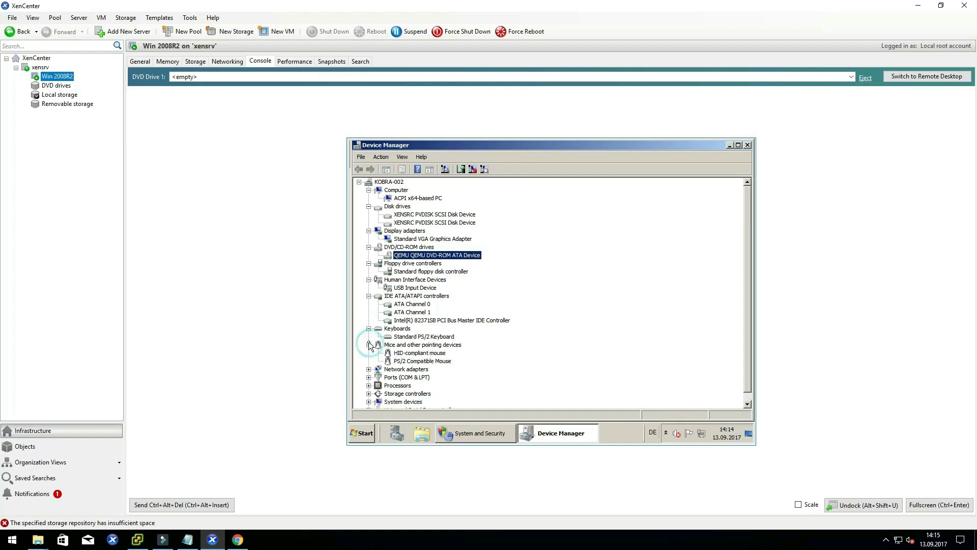
click(368, 369)
- Uninstall the XenServer PV Network Device, then expand Ports, Processors and Storage controllers
right_click(414, 360)
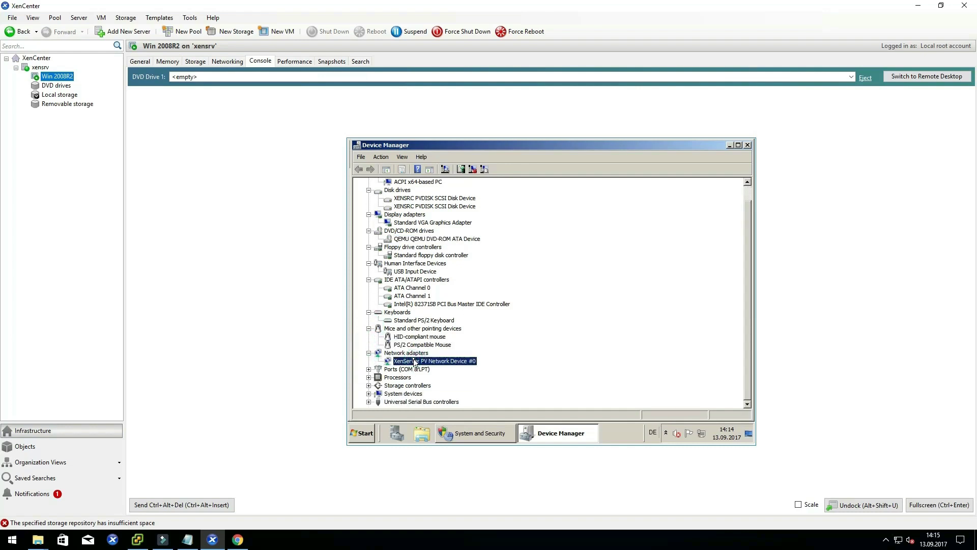
click(431, 381)
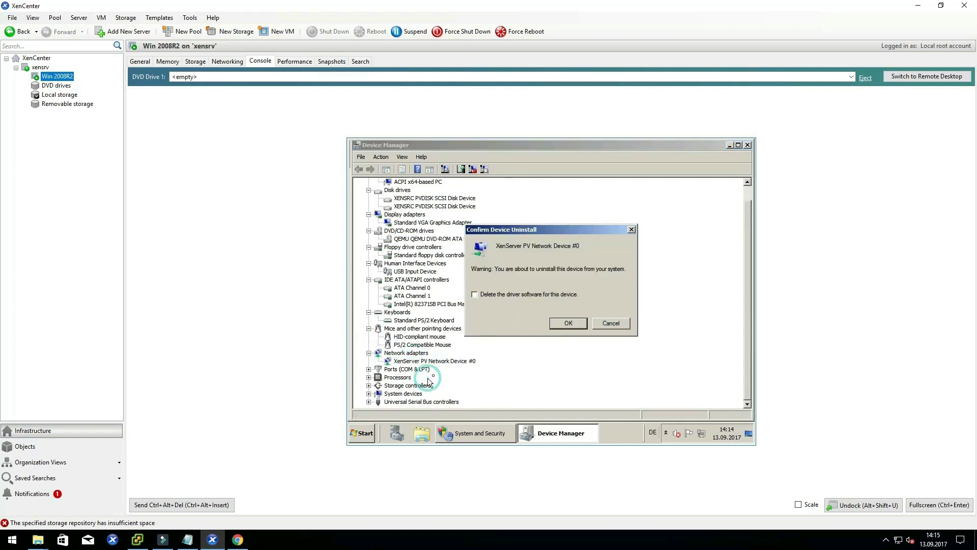
click(561, 327)
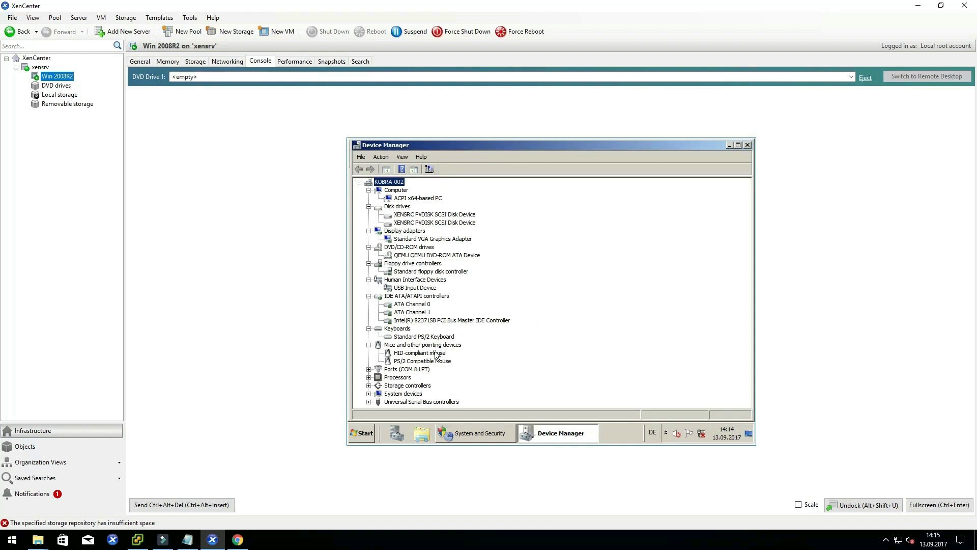
click(369, 370)
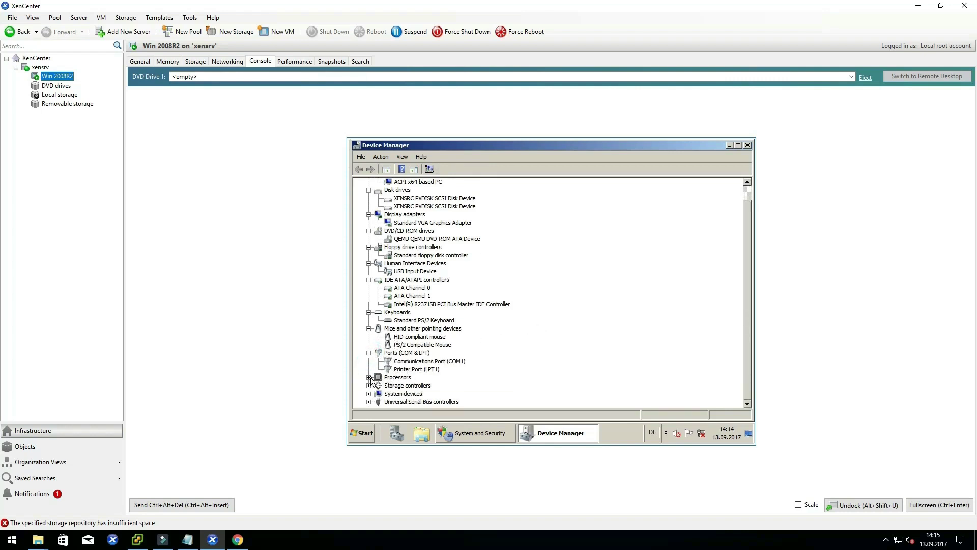
click(369, 378)
click(369, 386)
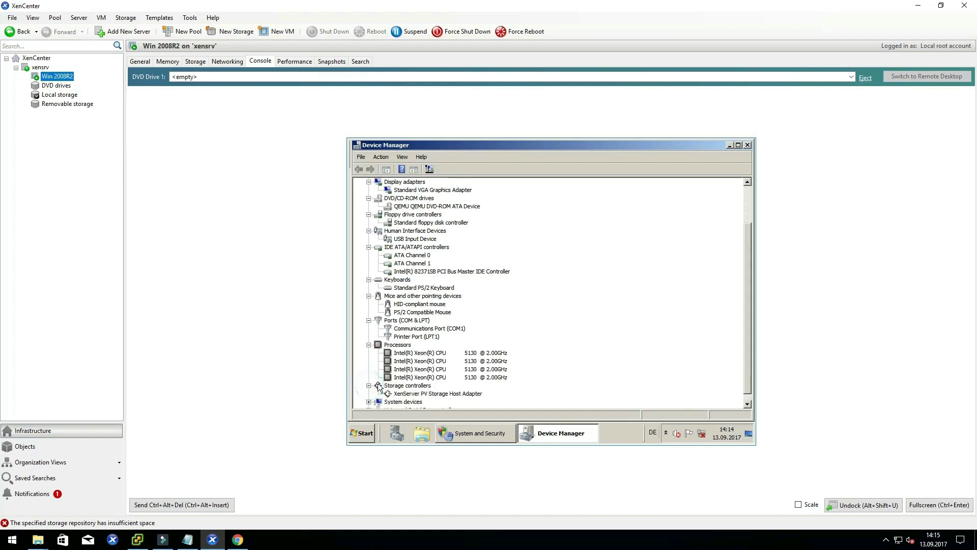
- Uninstall the XenServer PV Storage Host Adapter and decline the immediate restart
right_click(410, 385)
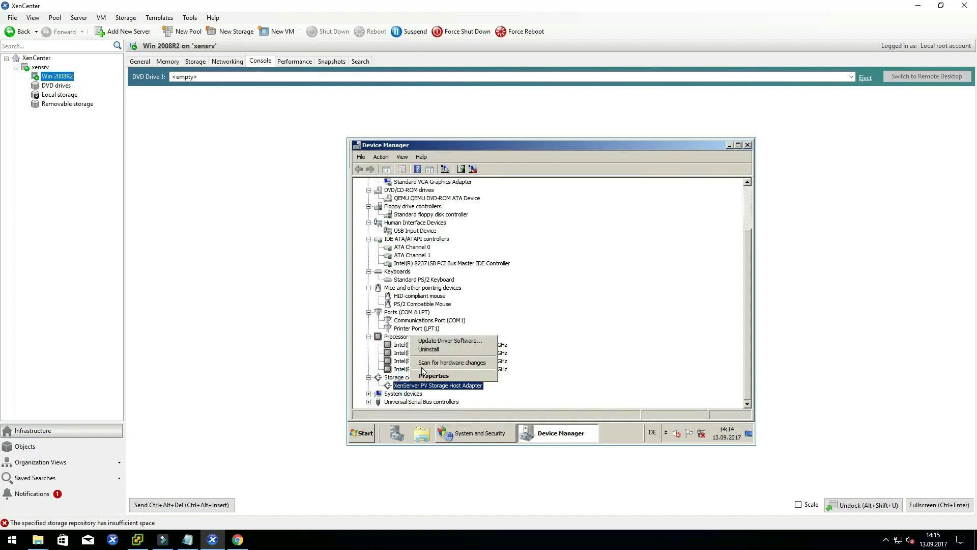
click(427, 350)
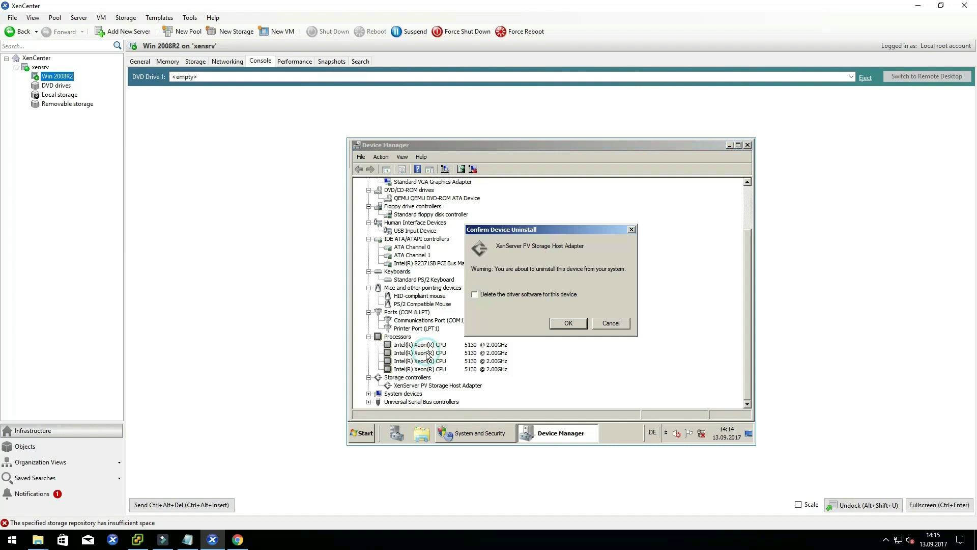
click(574, 325)
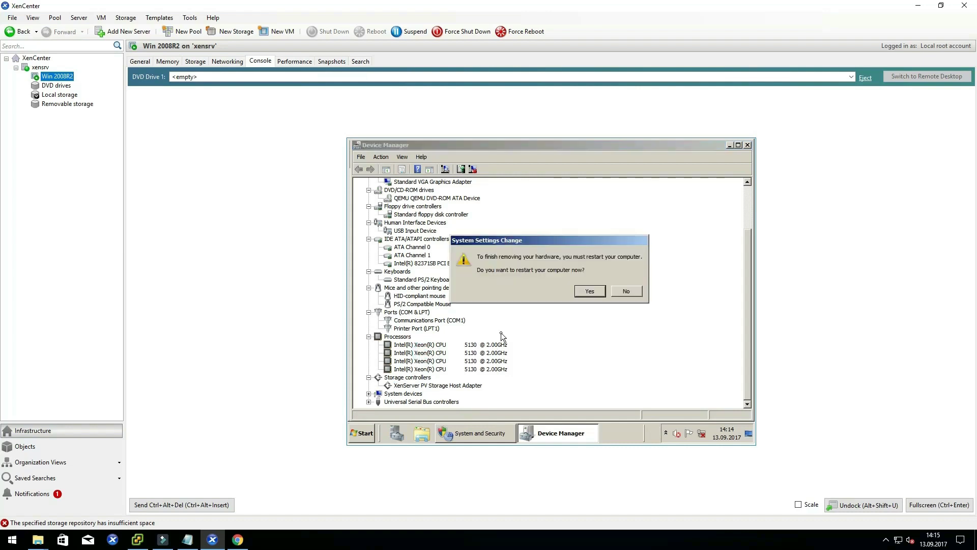
click(625, 292)
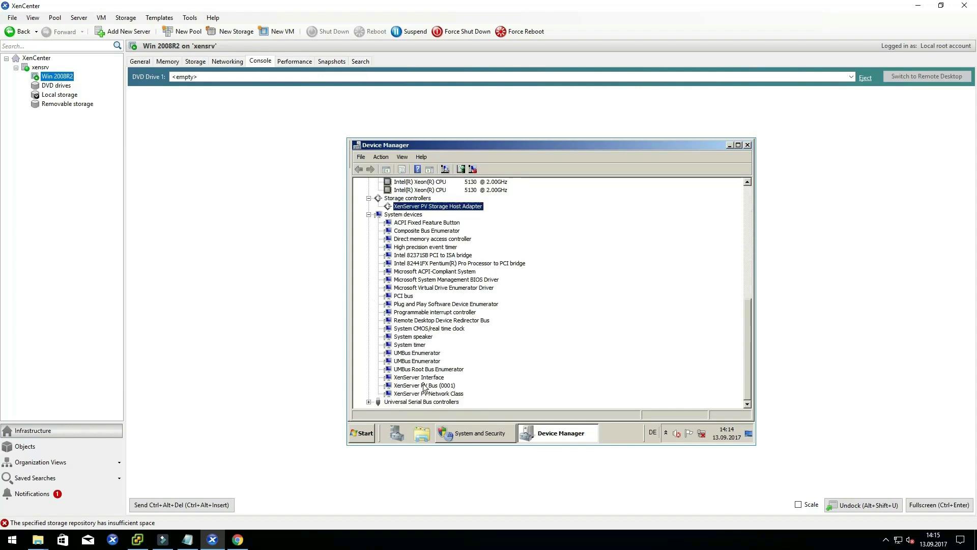
- Uninstall XenServer Interface and XenServer PV Bus (0001), declining the restart
right_click(426, 379)
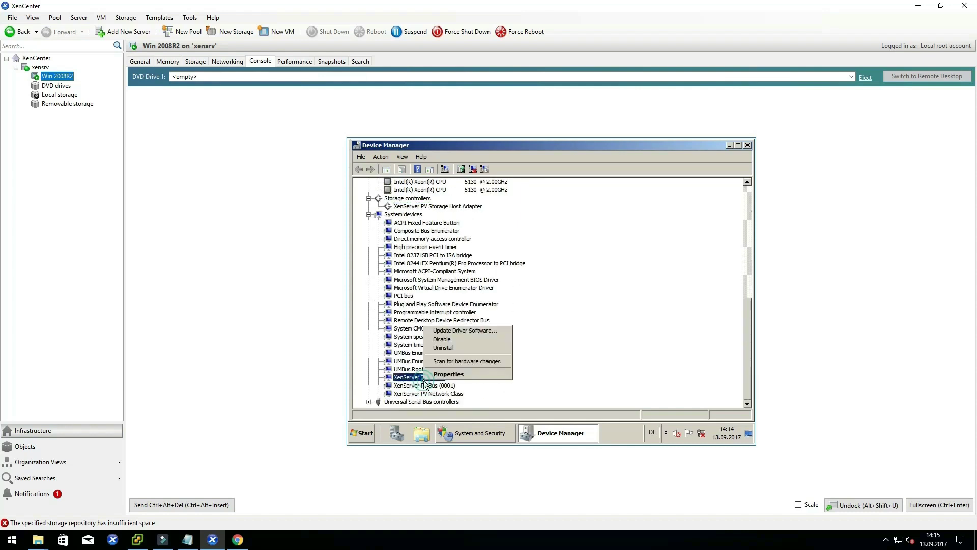
click(442, 348)
click(560, 321)
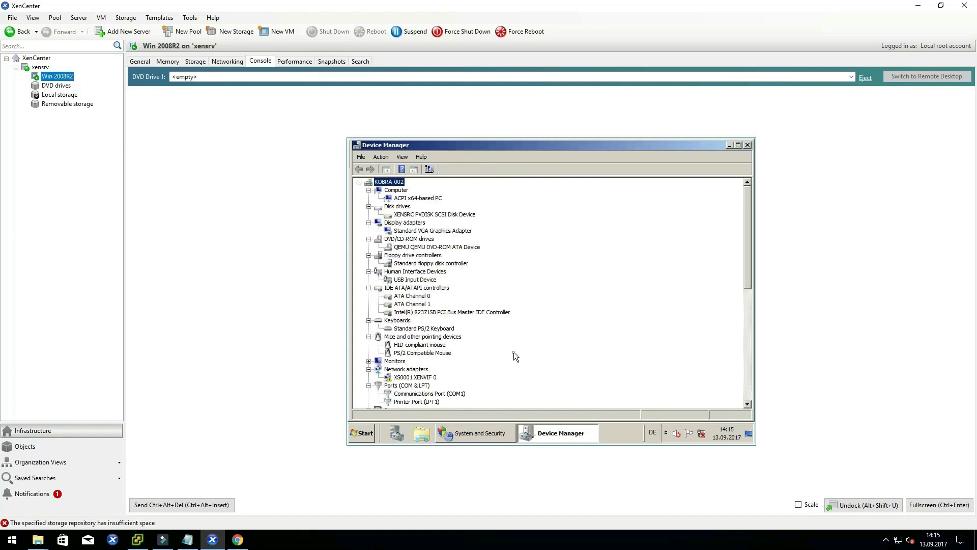
right_click(453, 381)
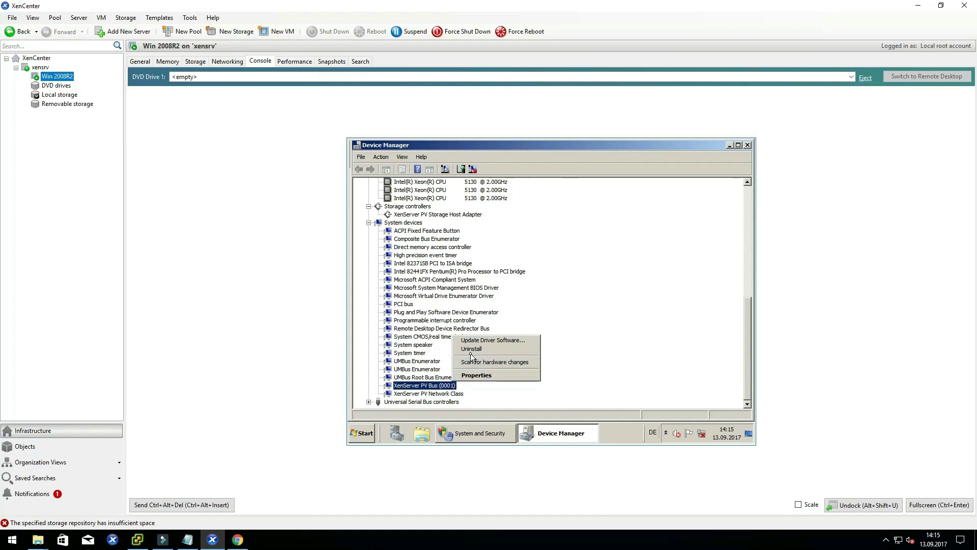
click(472, 350)
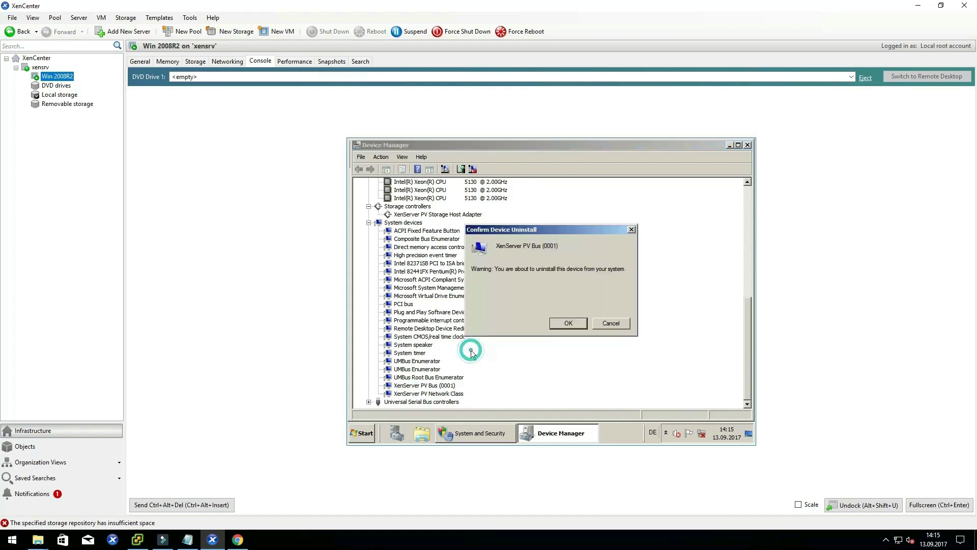
click(561, 328)
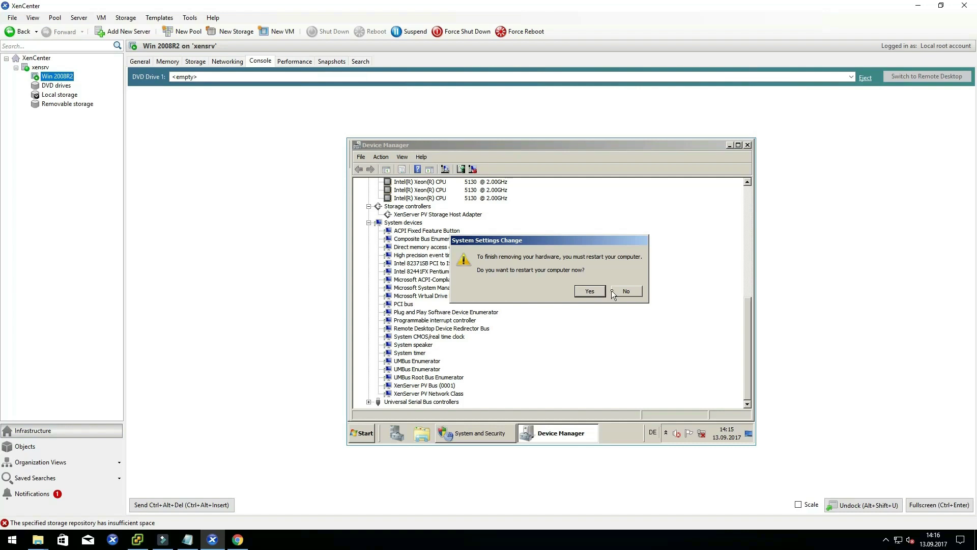
click(613, 292)
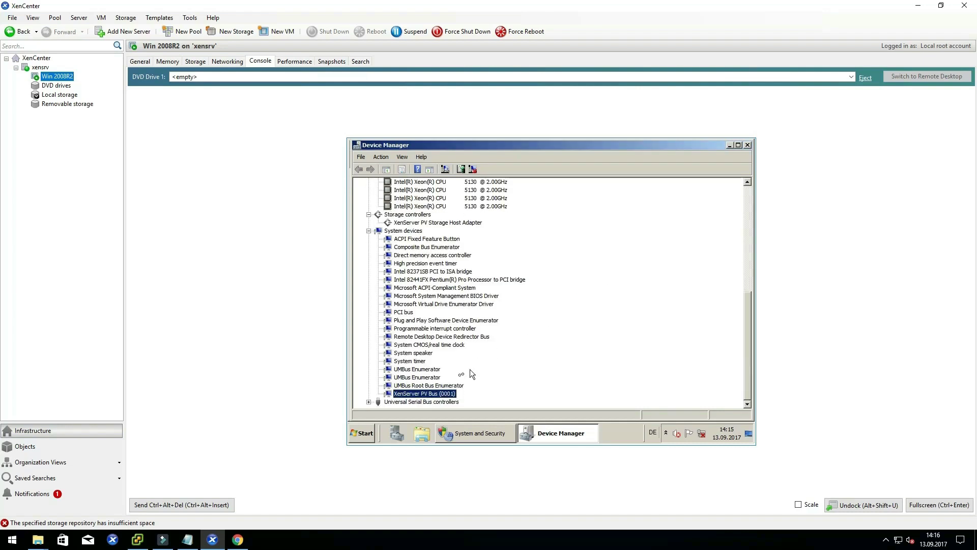
- Uninstall XenServer PV Bus (0001) and the PV Storage Host Adapter again, declining each restart
right_click(444, 396)
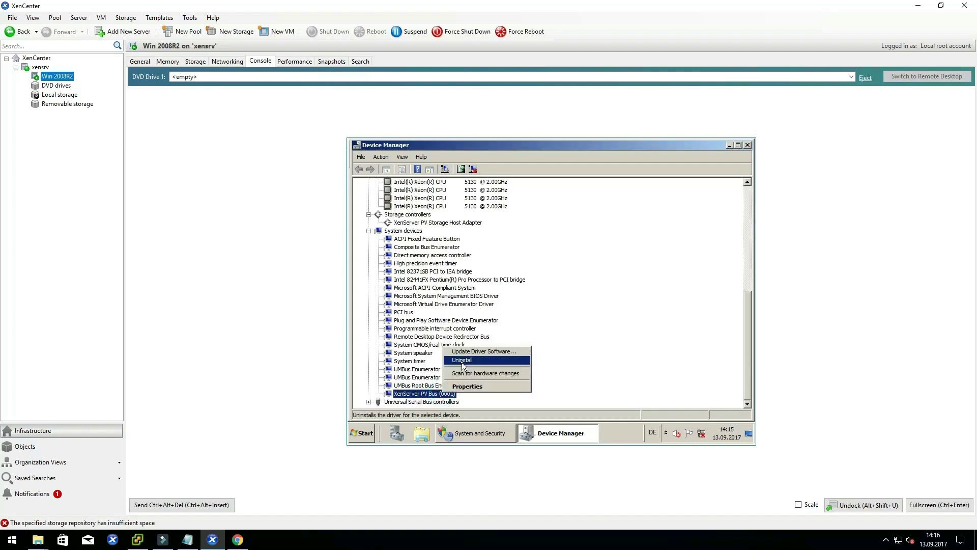
click(456, 366)
click(555, 323)
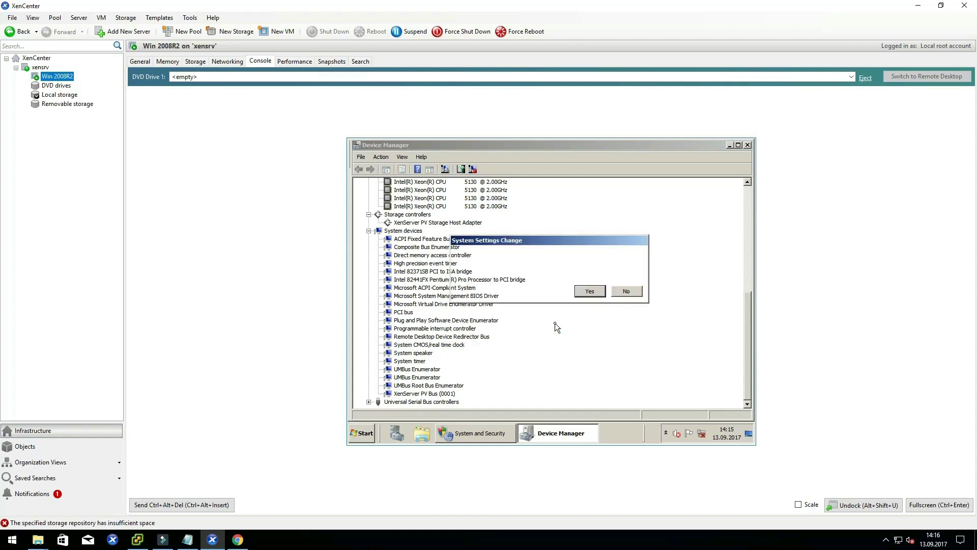
click(631, 291)
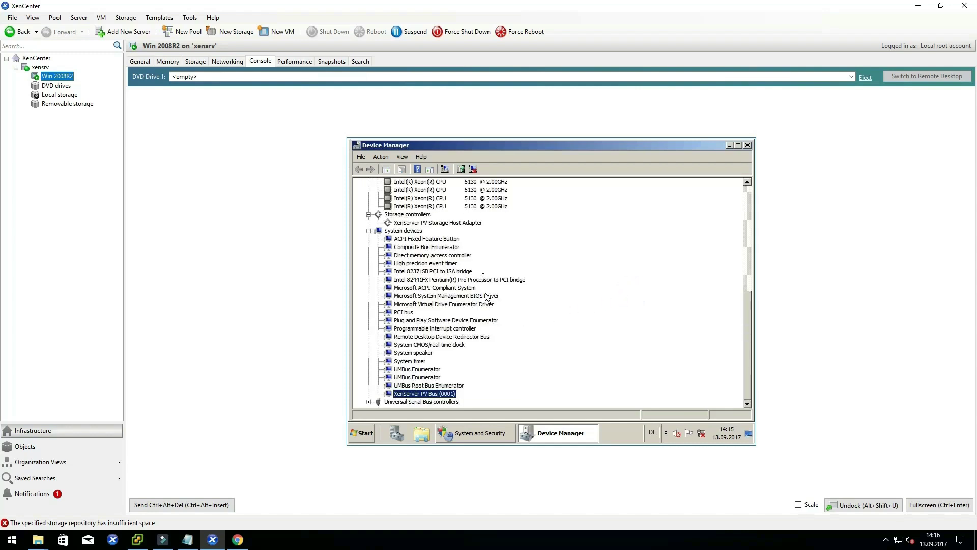
click(447, 222)
right_click(447, 223)
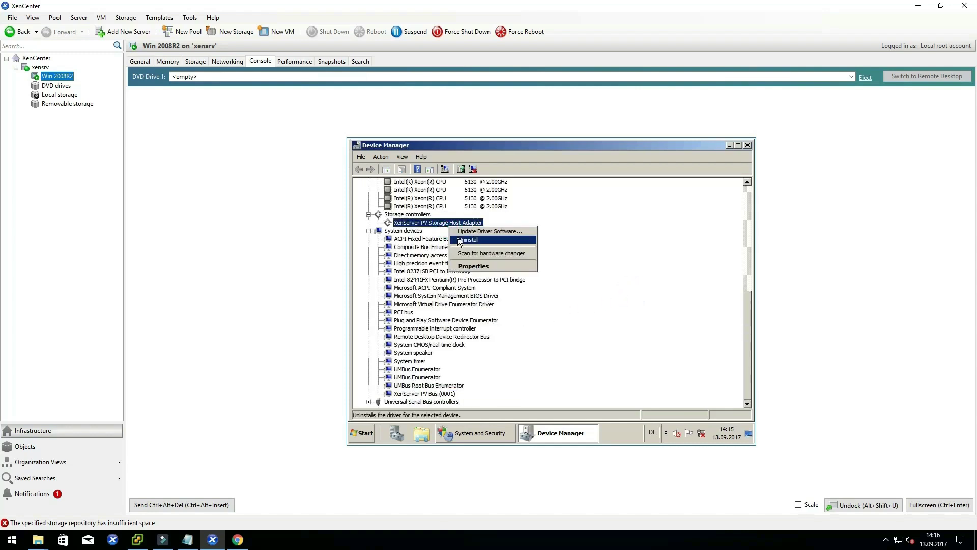
click(461, 243)
click(562, 324)
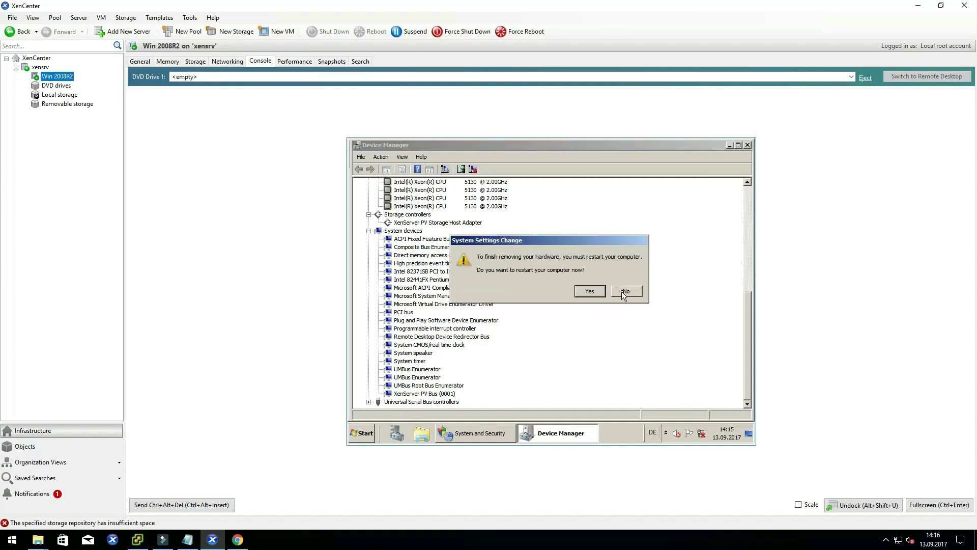
click(623, 291)
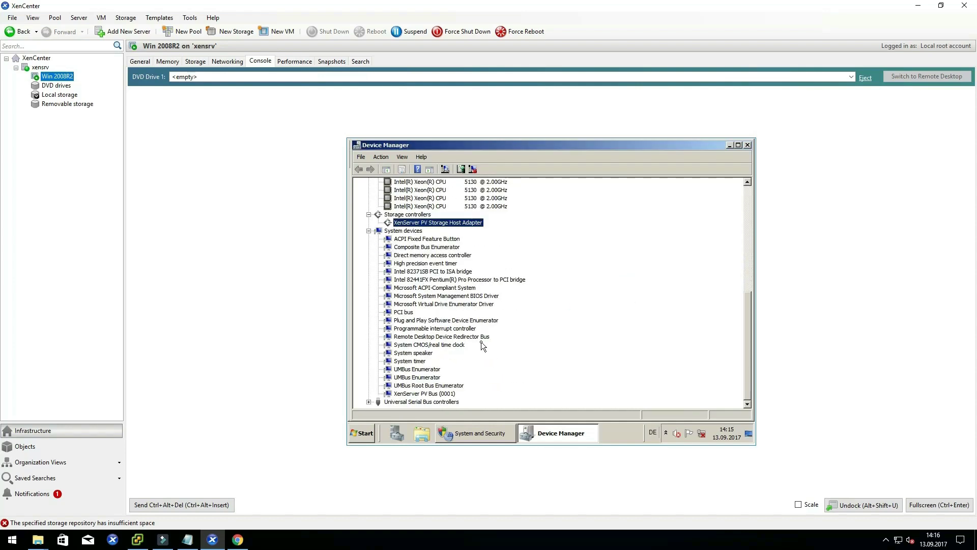
- Expand Universal Serial Bus controllers and show hidden devices in Device Manager
click(369, 402)
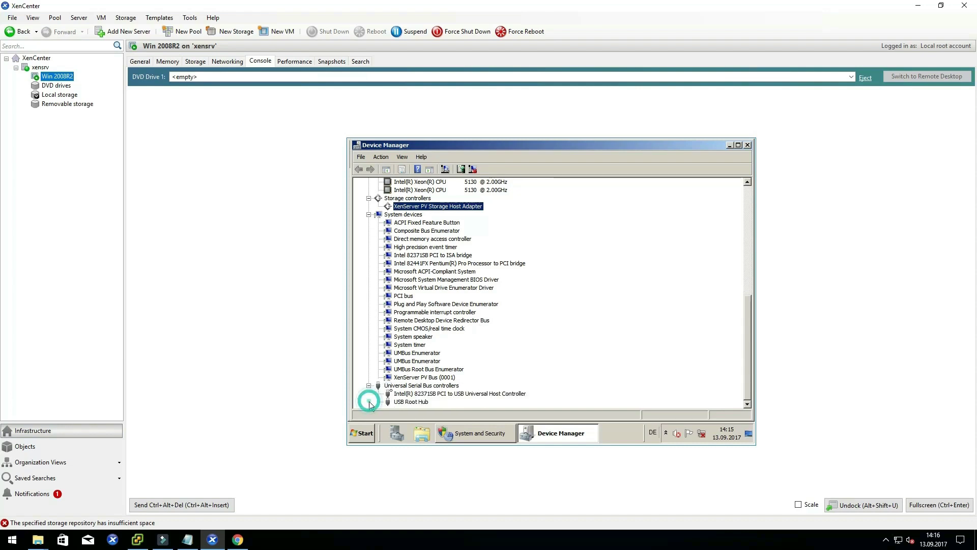
click(402, 157)
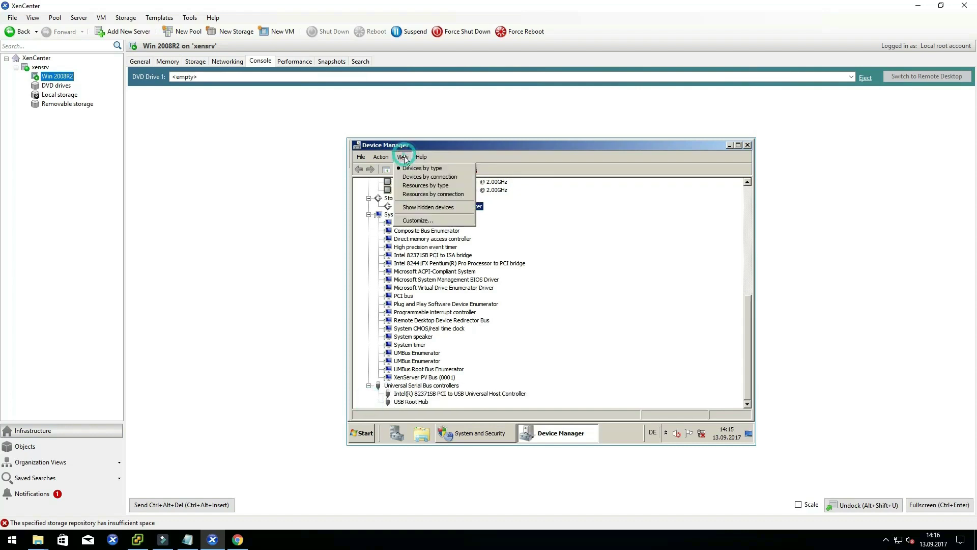
click(408, 208)
scroll(421, 274, down, 10)
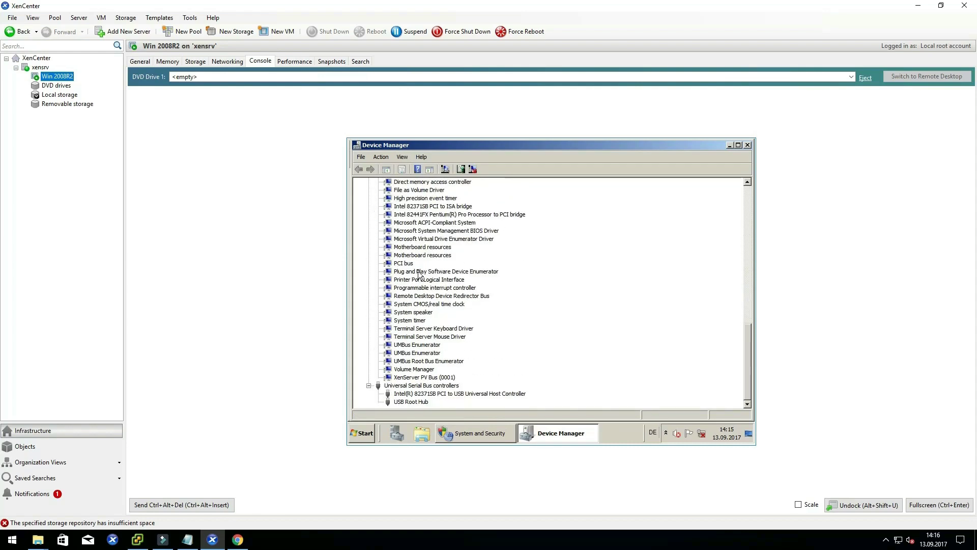
scroll(420, 275, up, 15)
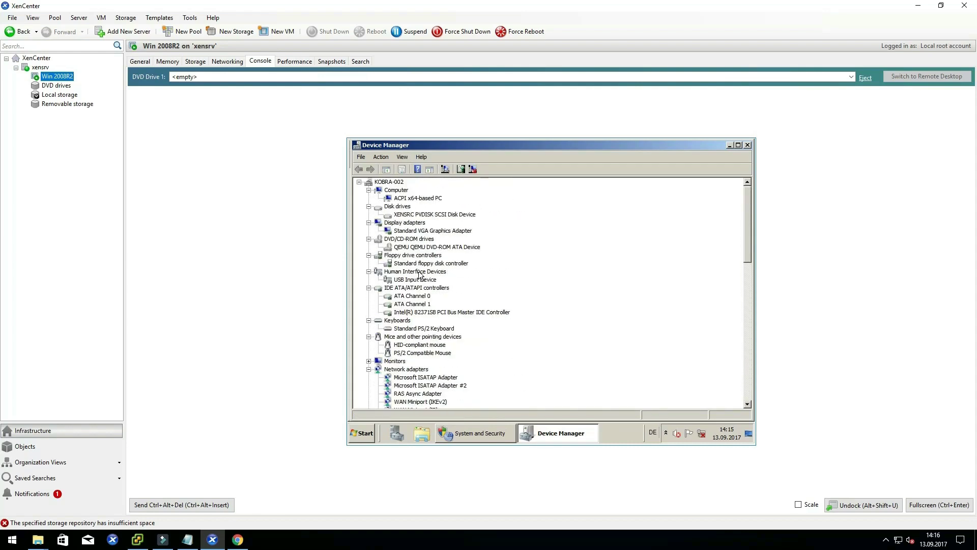
scroll(421, 275, down, 6)
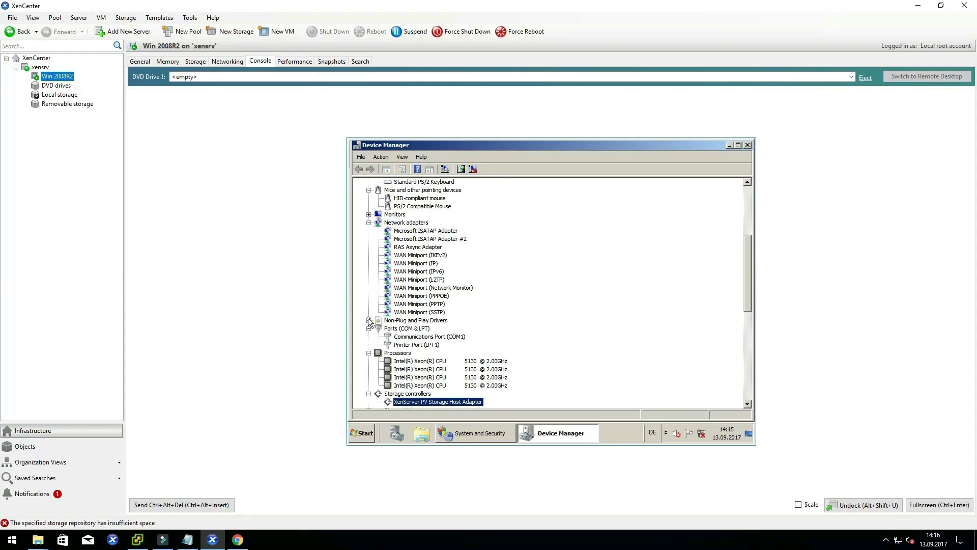
- Check Non-Plug and Play Drivers, select the XENSRC PVDISK SCSI Disk Device, and close Device Manager
click(369, 320)
scroll(430, 312, down, 15)
scroll(430, 312, up, 3)
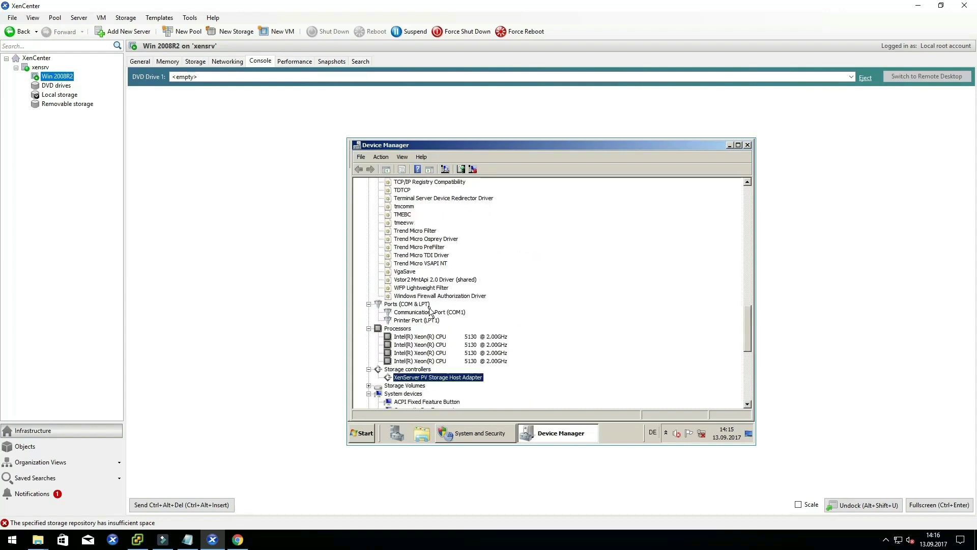
scroll(431, 312, up, 3)
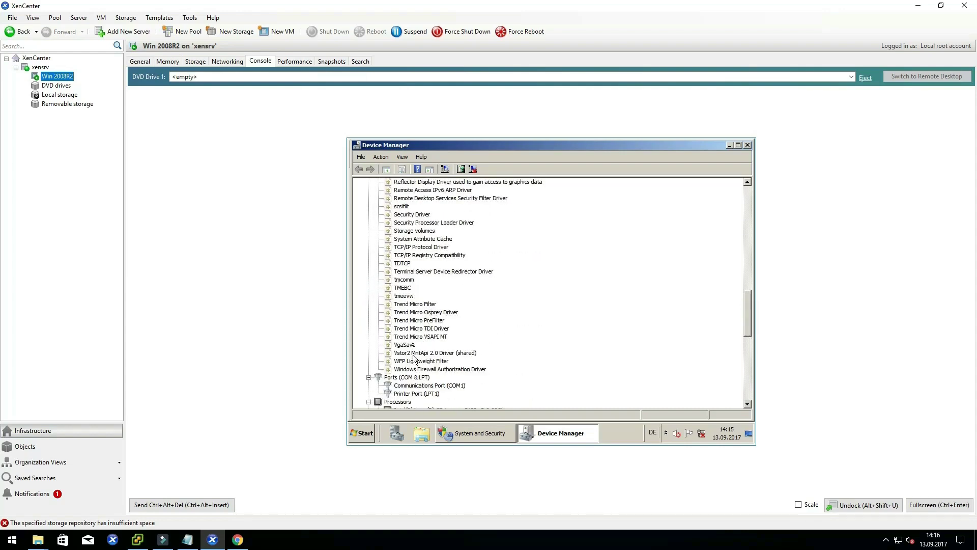
scroll(418, 256, up, 6)
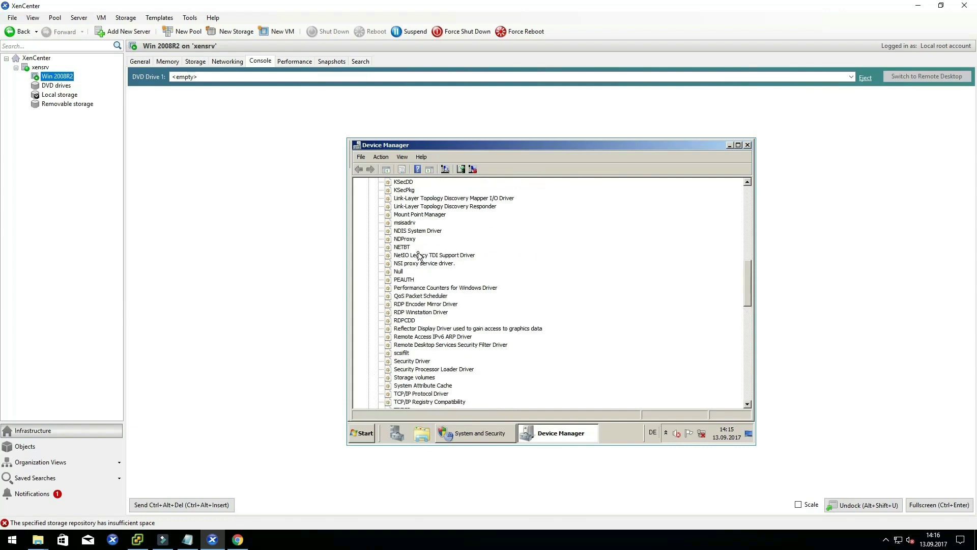
scroll(419, 256, up, 9)
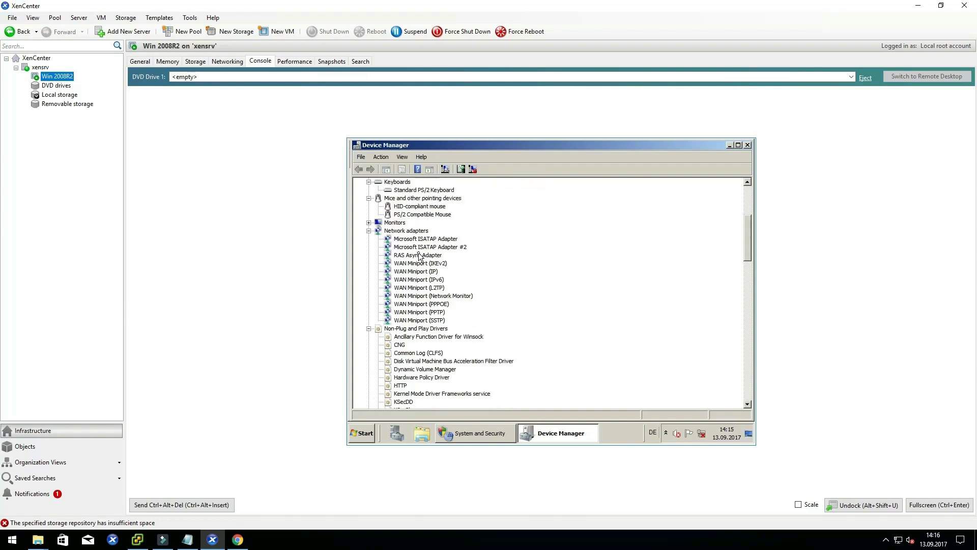
scroll(419, 256, up, 6)
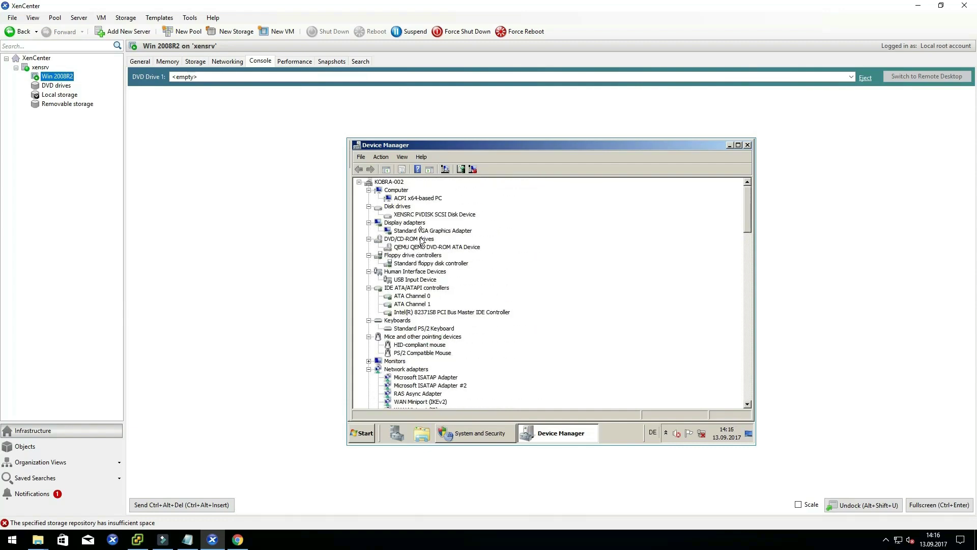
click(428, 216)
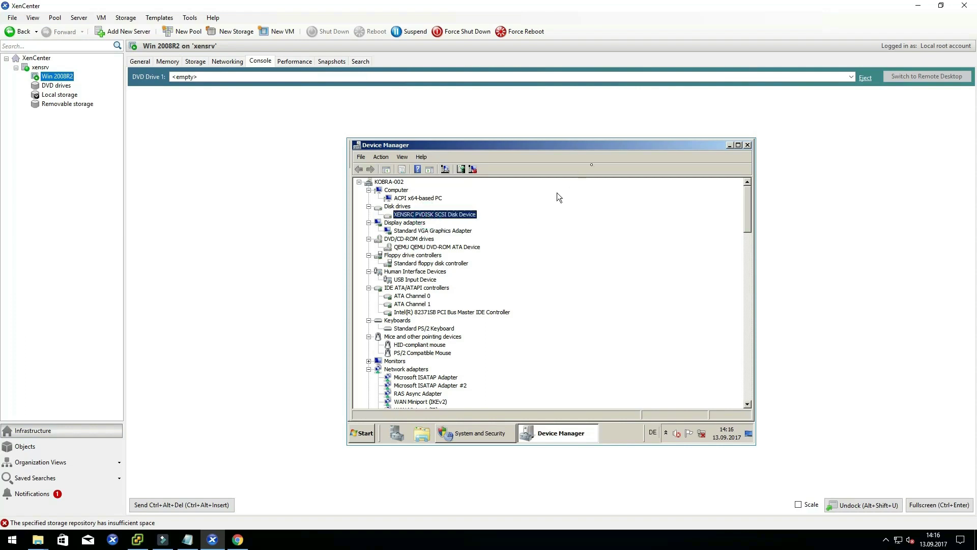
click(748, 145)
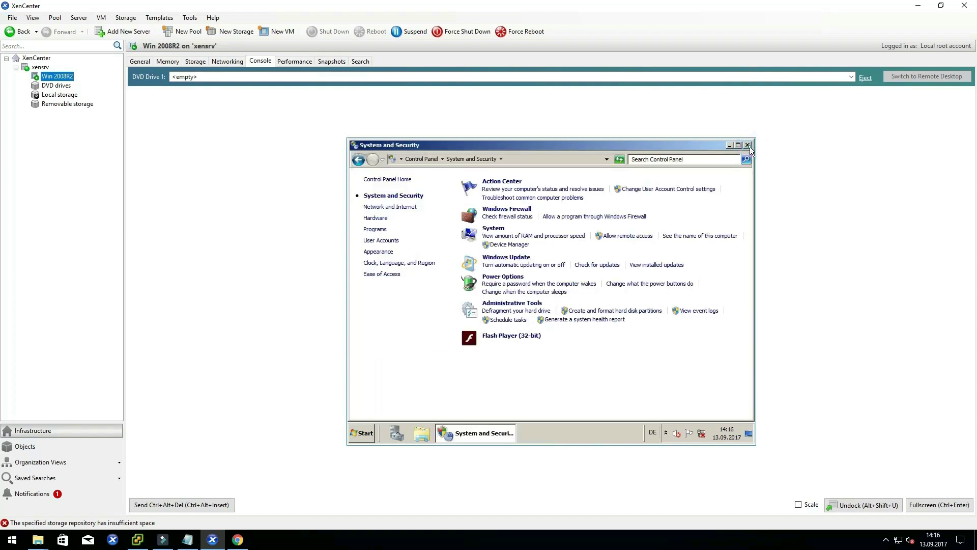
- Restart the guest with comment 'reboot to let windows install default drivers including networking'
click(749, 145)
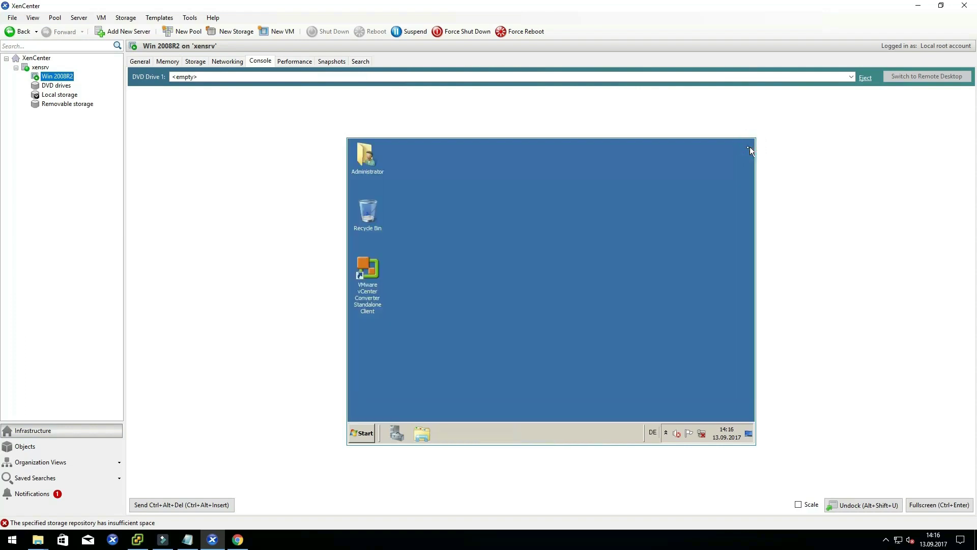
click(370, 432)
click(510, 410)
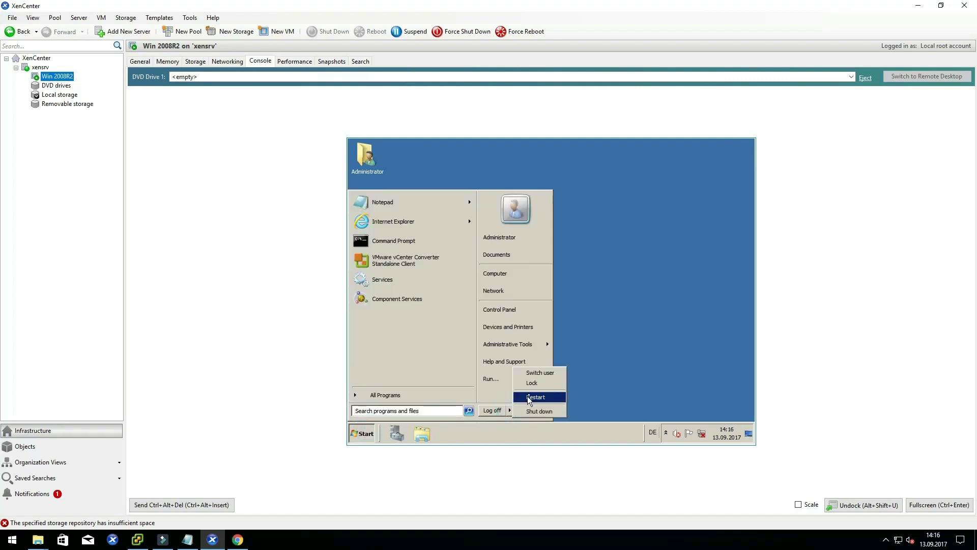
click(533, 409)
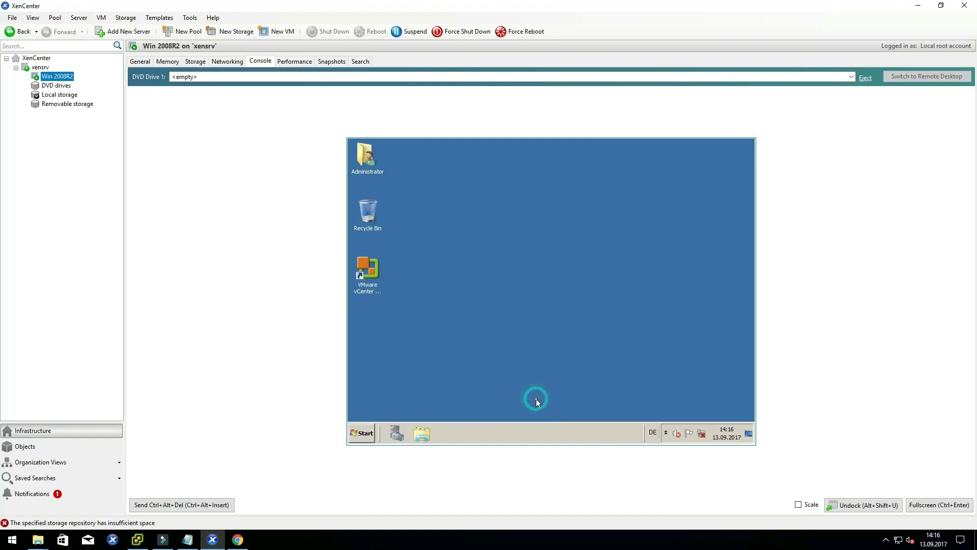
click(509, 332)
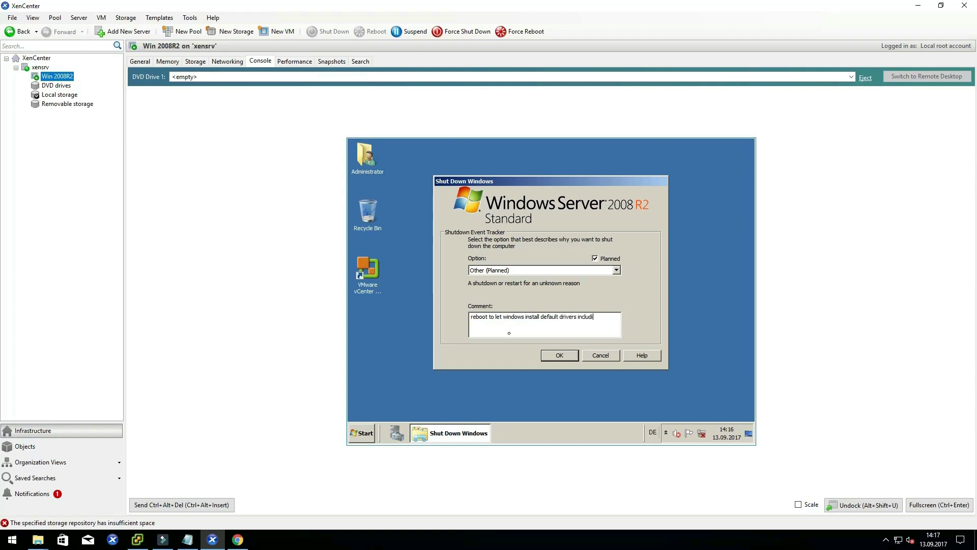
text(rking)
click(550, 355)
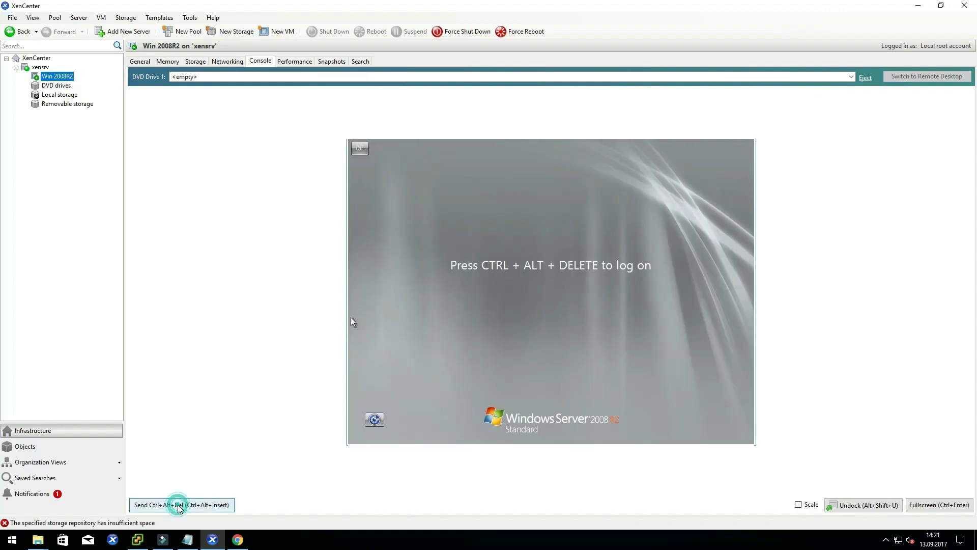
- Send Ctrl+Alt+Del and sign in to the guest as administrator with the account password
click(176, 505)
click(521, 342)
text(•)
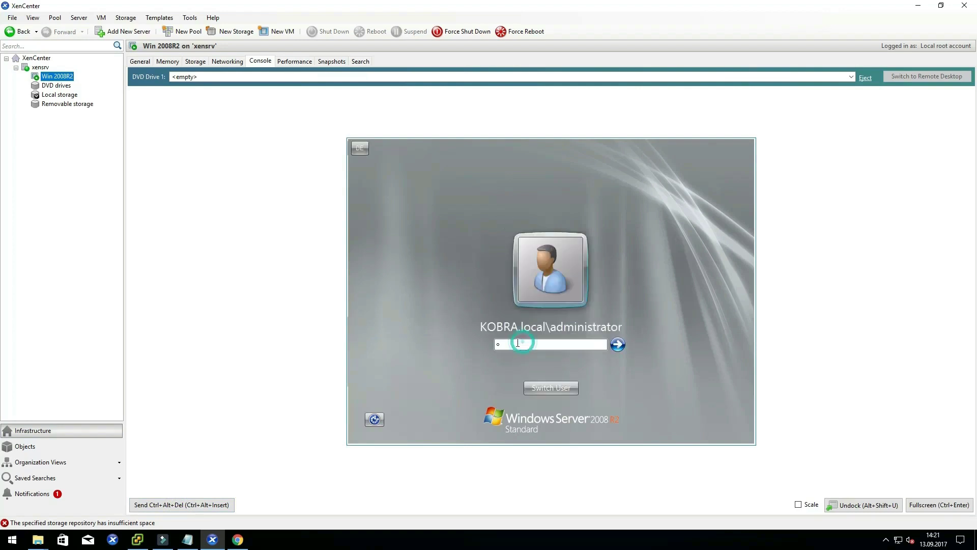
key(Return)
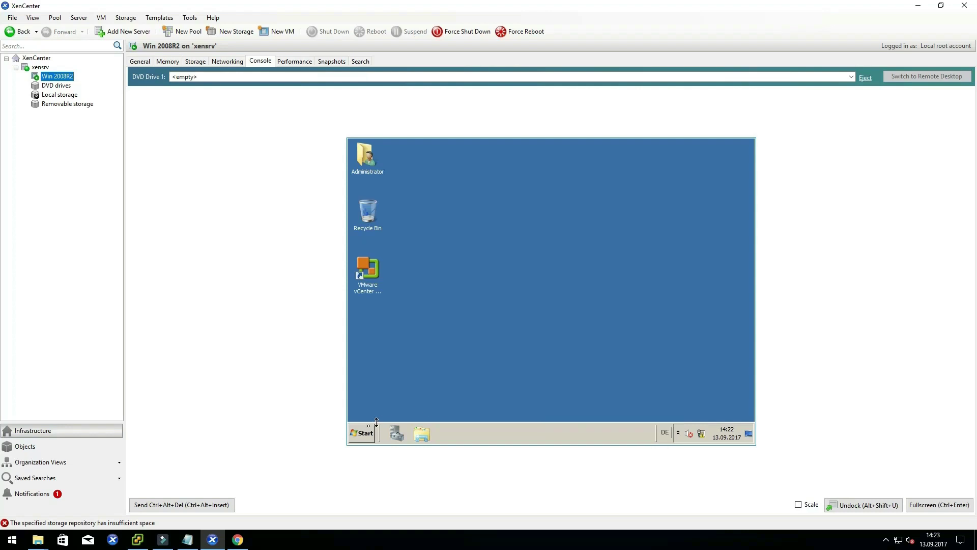
- Open Device Manager from the guest's Control Panel System section after the reboot
click(362, 433)
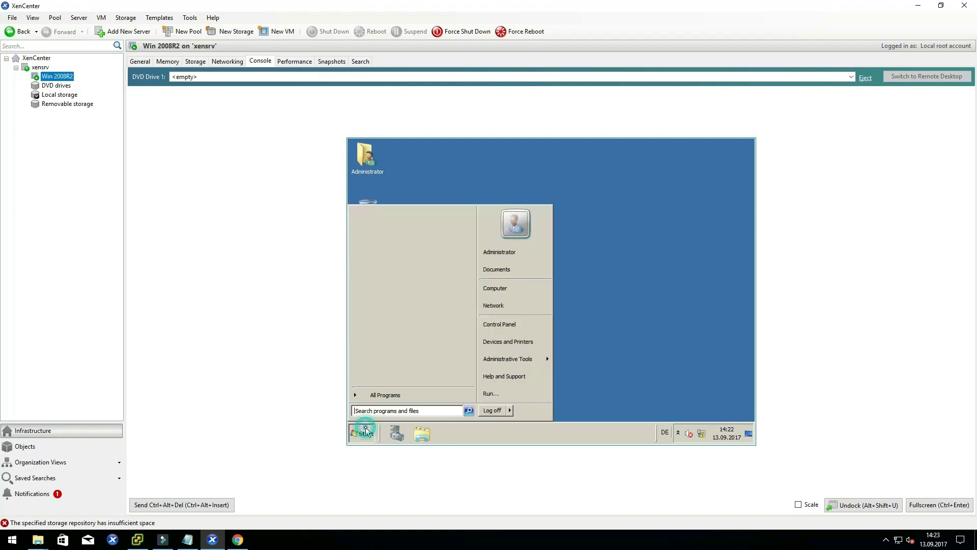
click(484, 327)
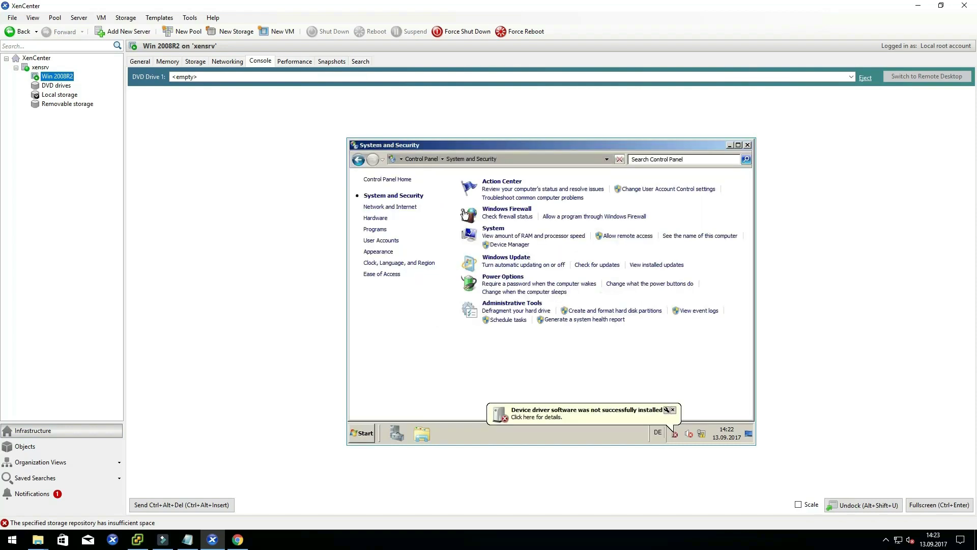
click(510, 245)
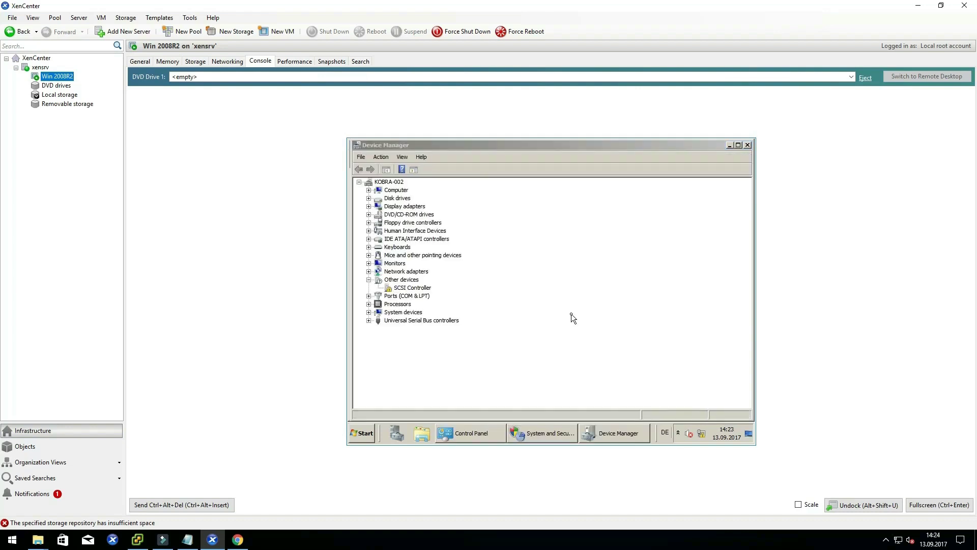
- Expand Computer through Network adapters and select the Realtek RTL8139C+ Fast Ethernet NIC
click(369, 190)
click(369, 206)
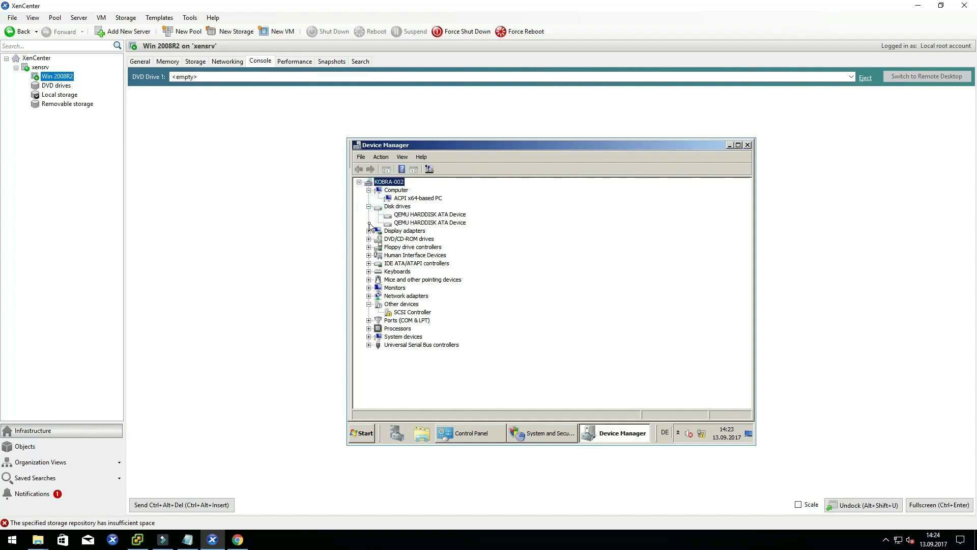
click(369, 230)
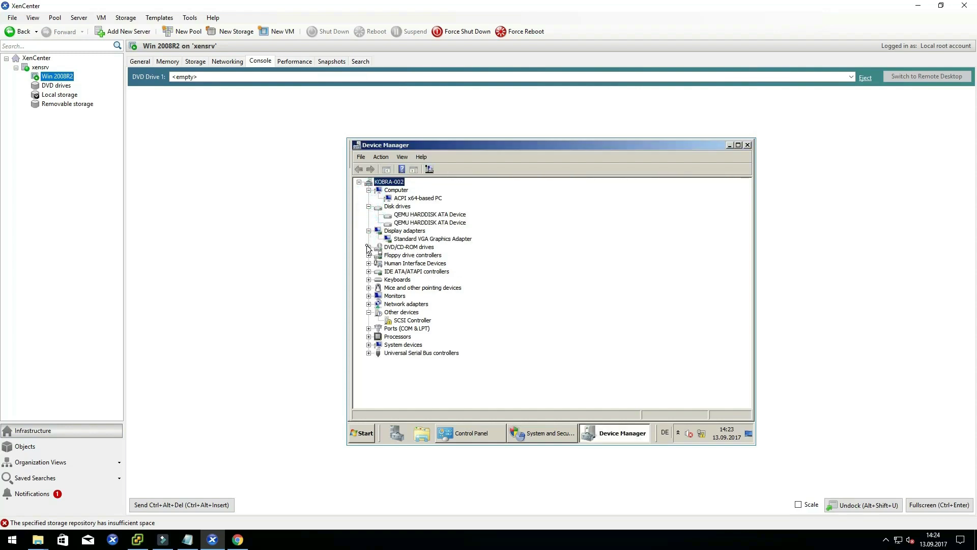
click(368, 247)
click(368, 263)
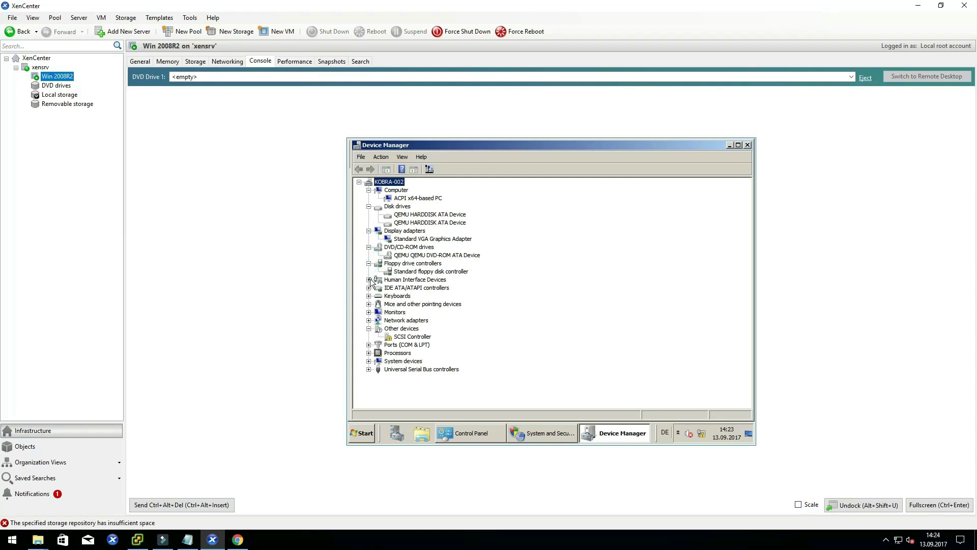
click(369, 279)
click(370, 296)
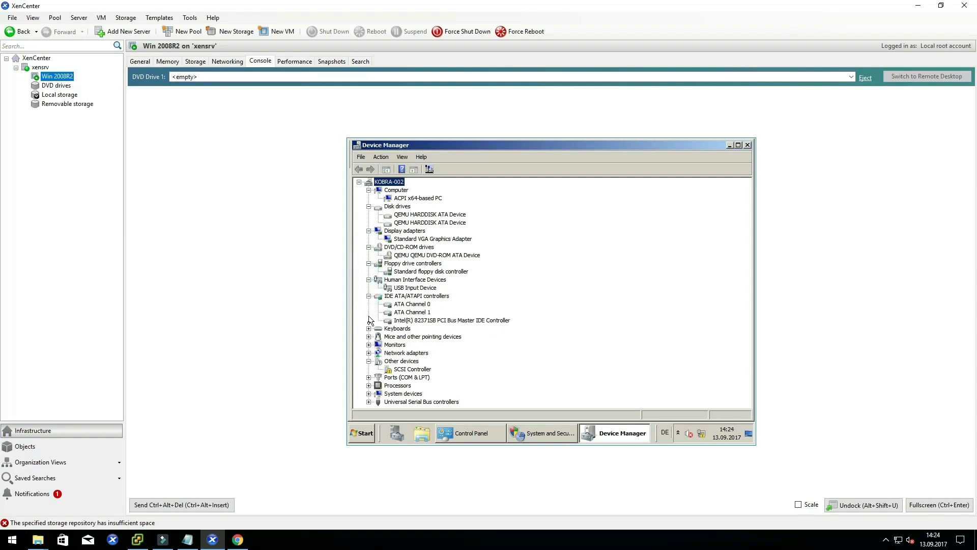
click(368, 329)
click(368, 345)
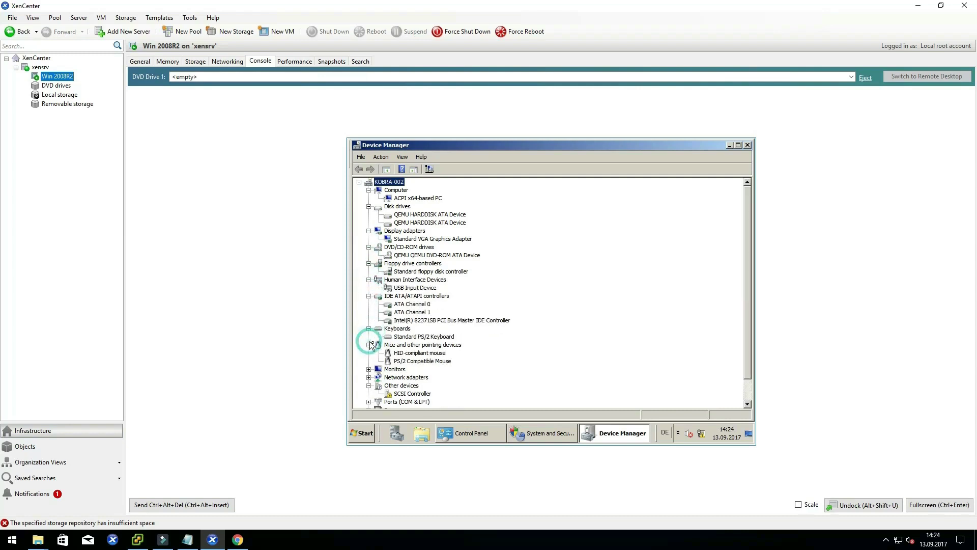
click(369, 353)
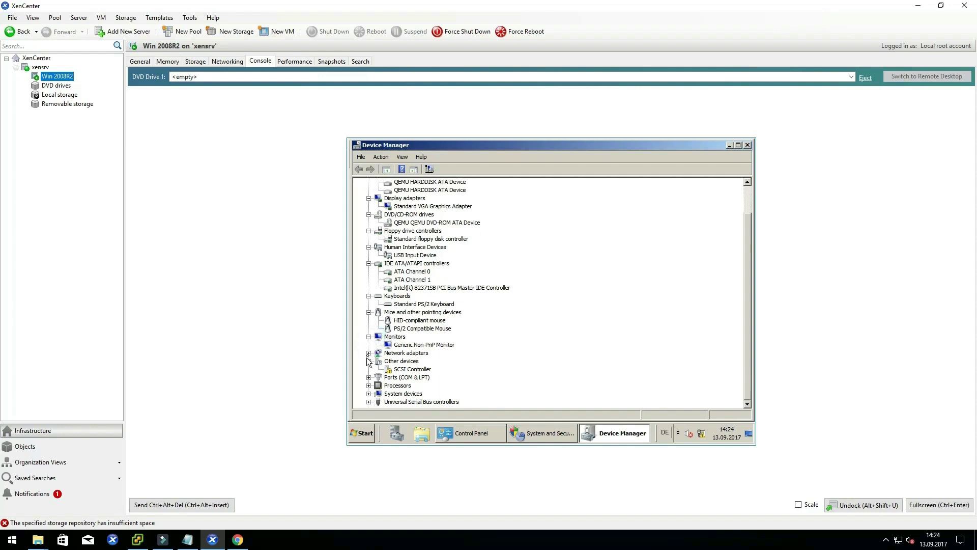
click(369, 353)
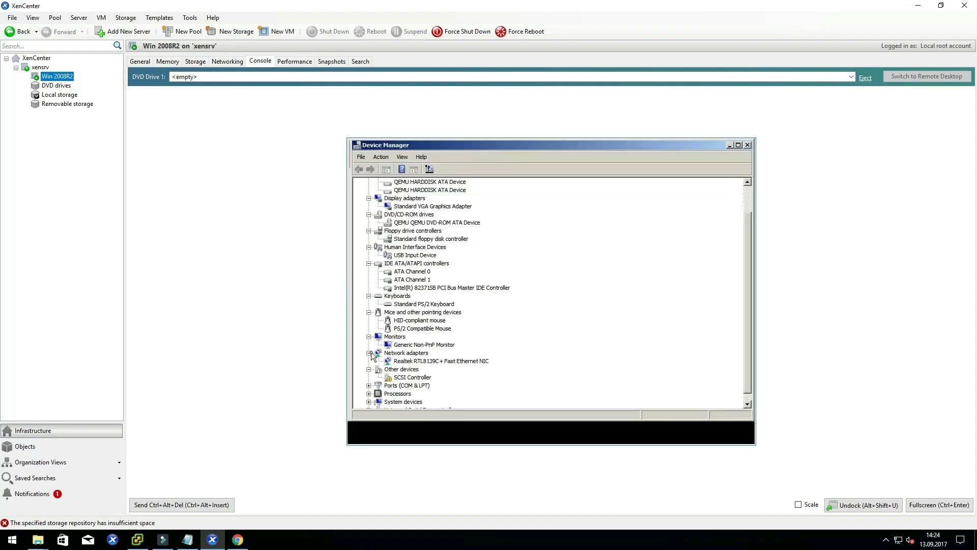
click(401, 361)
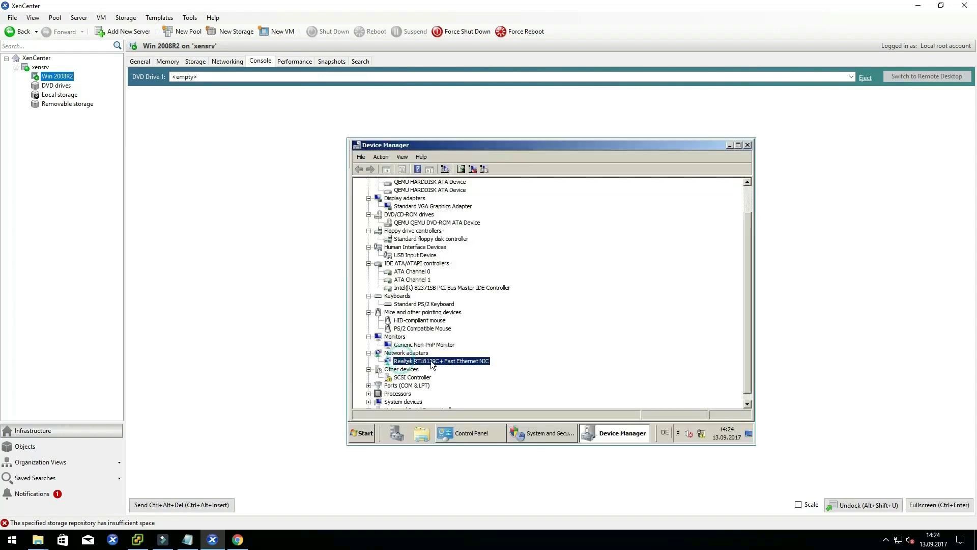
- Expand Ports, Processors, System devices, USB controllers and Non-Plug and Play Drivers with hidden devices shown
click(369, 386)
click(369, 385)
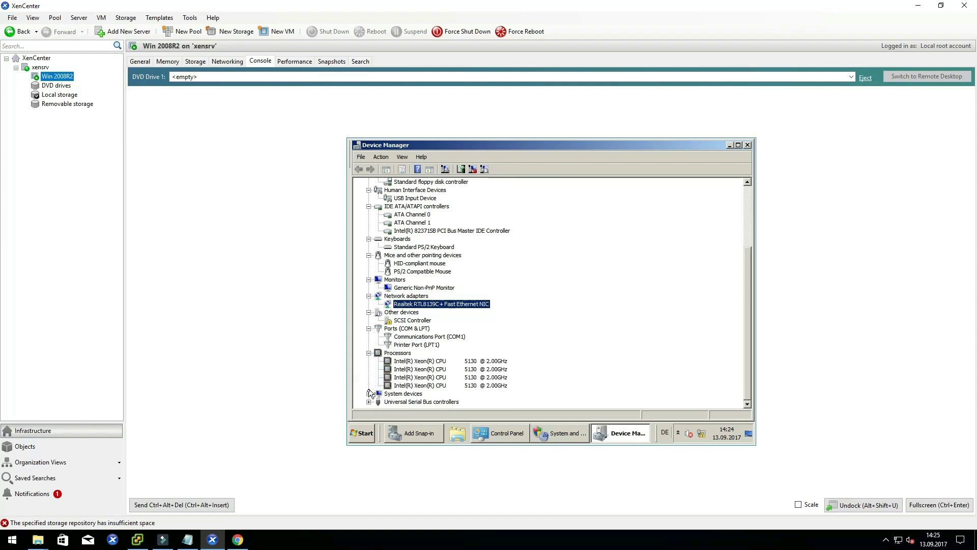
click(369, 393)
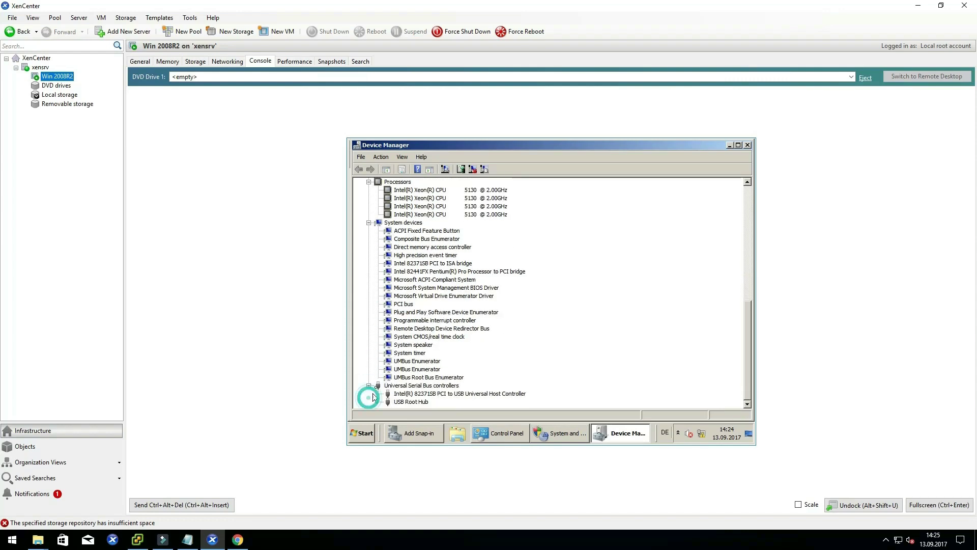
click(369, 409)
scroll(380, 380, up, 10)
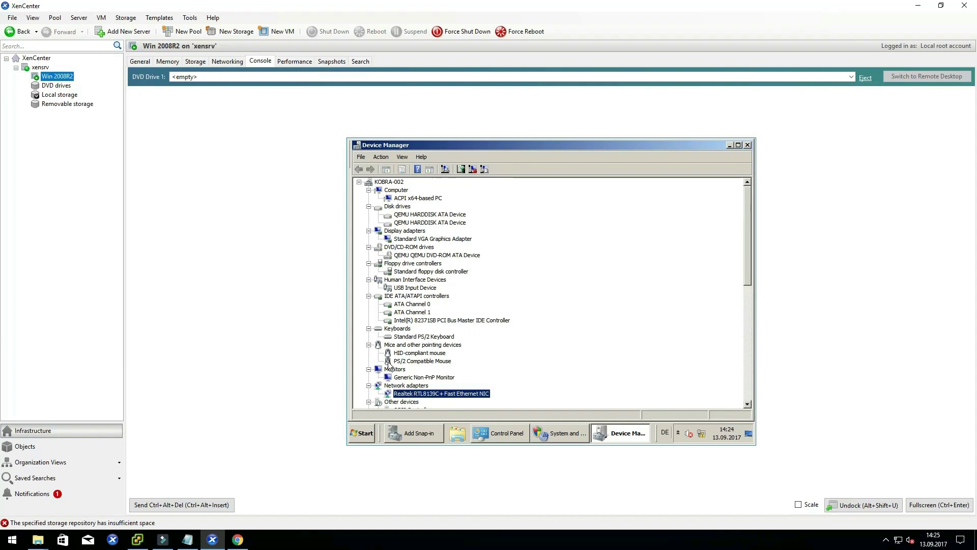
click(402, 157)
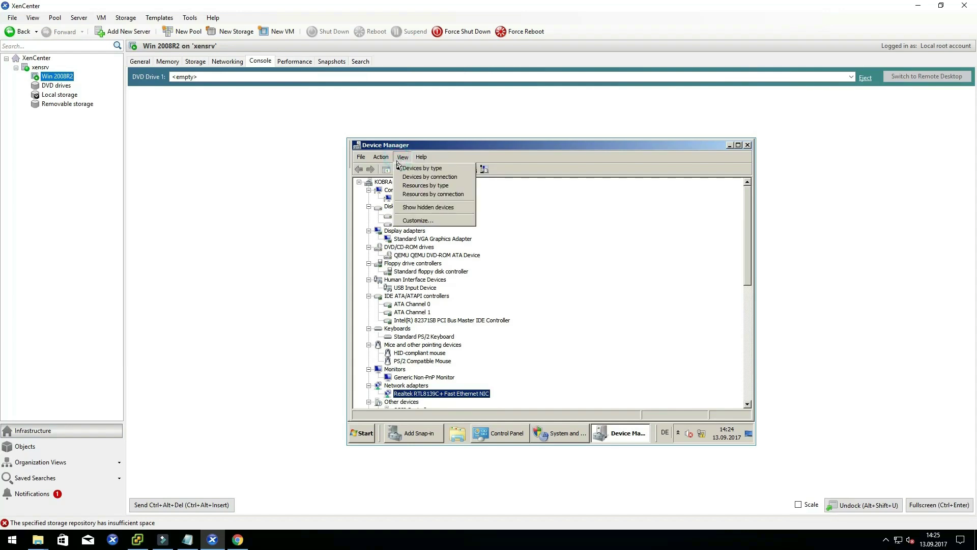
scroll(429, 282, down, 15)
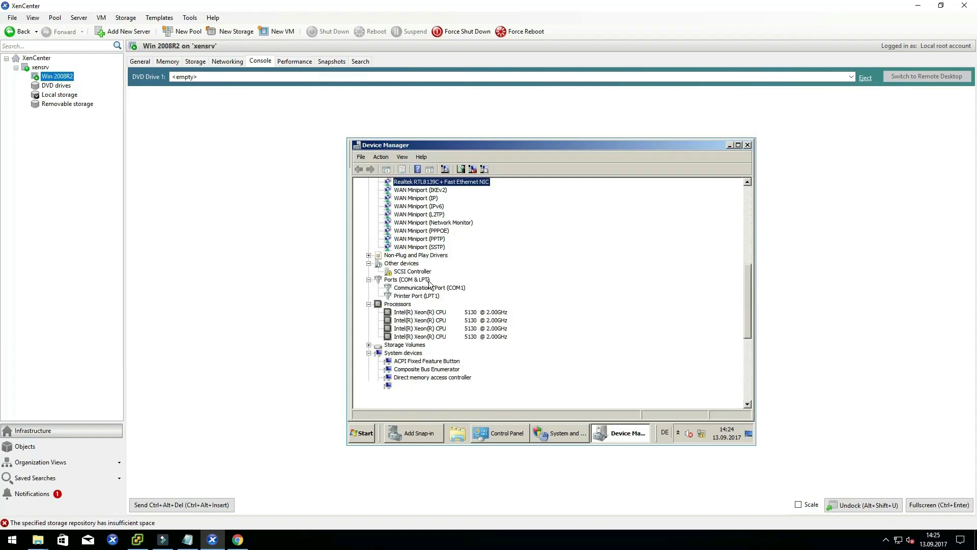
scroll(427, 284, up, 6)
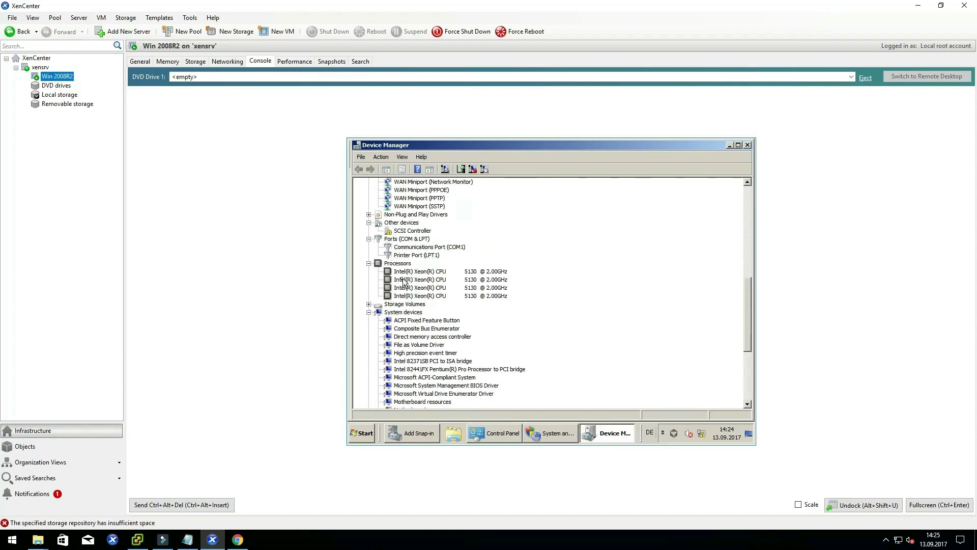
click(369, 215)
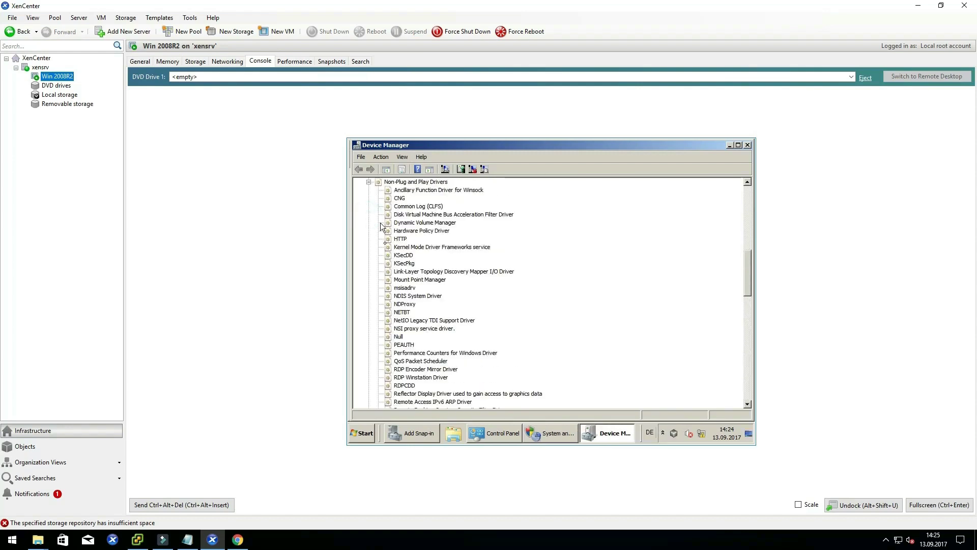
scroll(388, 257, down, 9)
scroll(403, 275, up, 20)
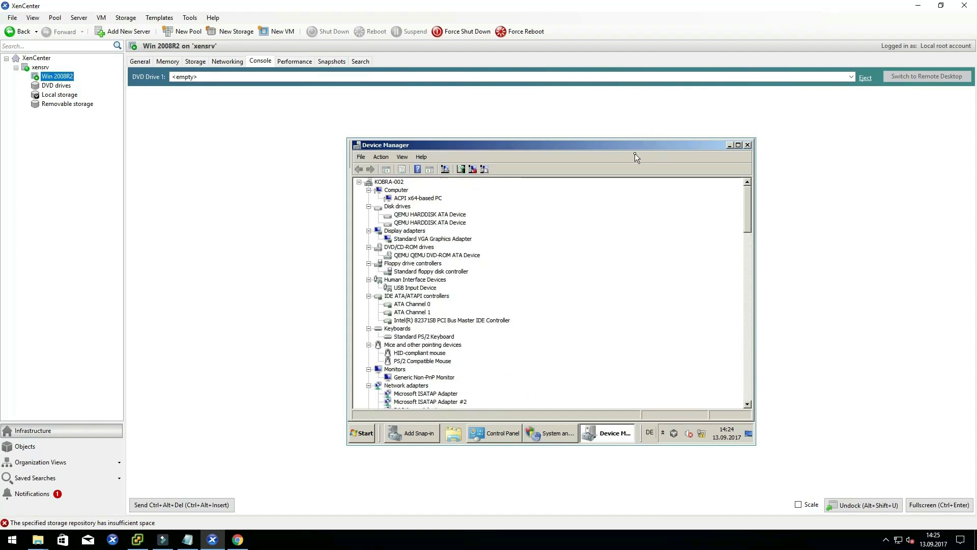
- Close Device Manager and open Local Area Connection properties via Network and Sharing Center
click(748, 144)
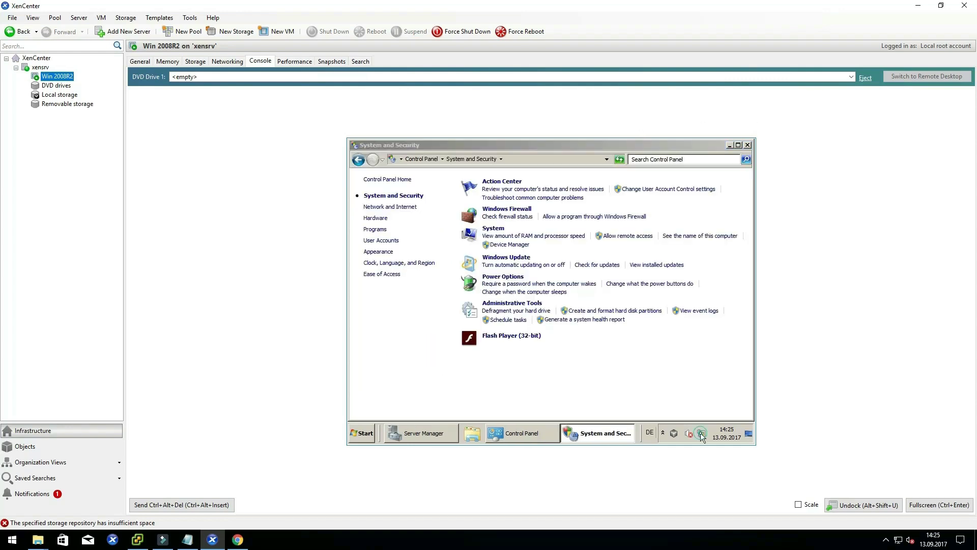
right_click(696, 433)
click(696, 428)
click(401, 198)
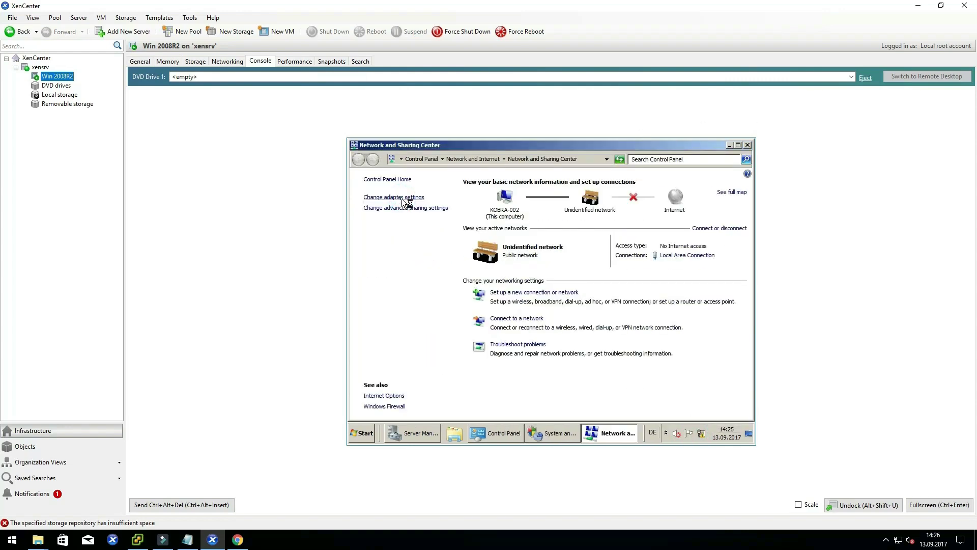
click(410, 205)
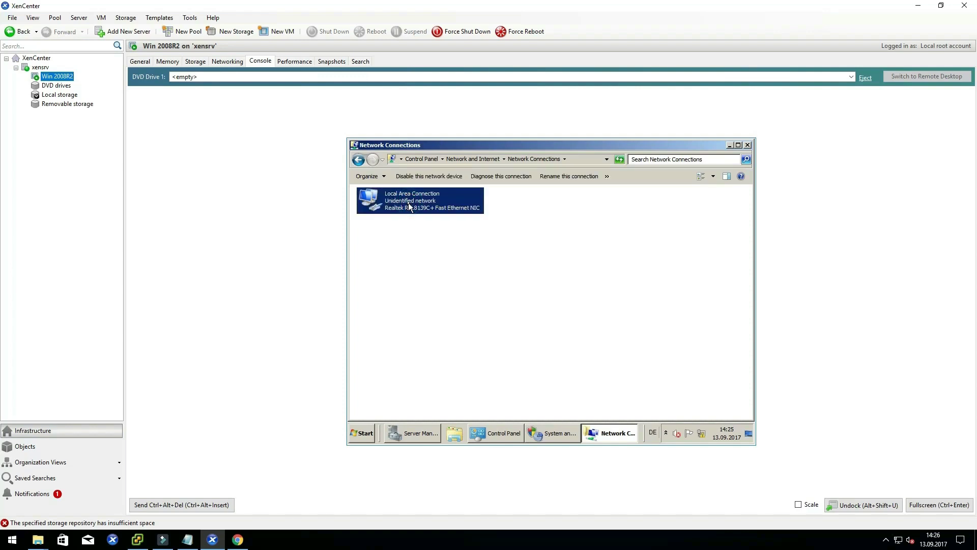
right_click(408, 204)
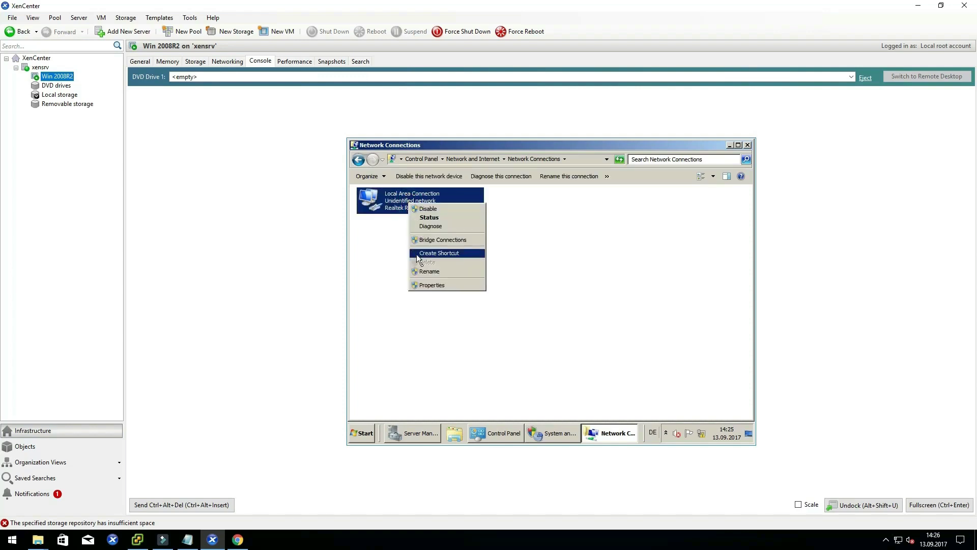
click(425, 289)
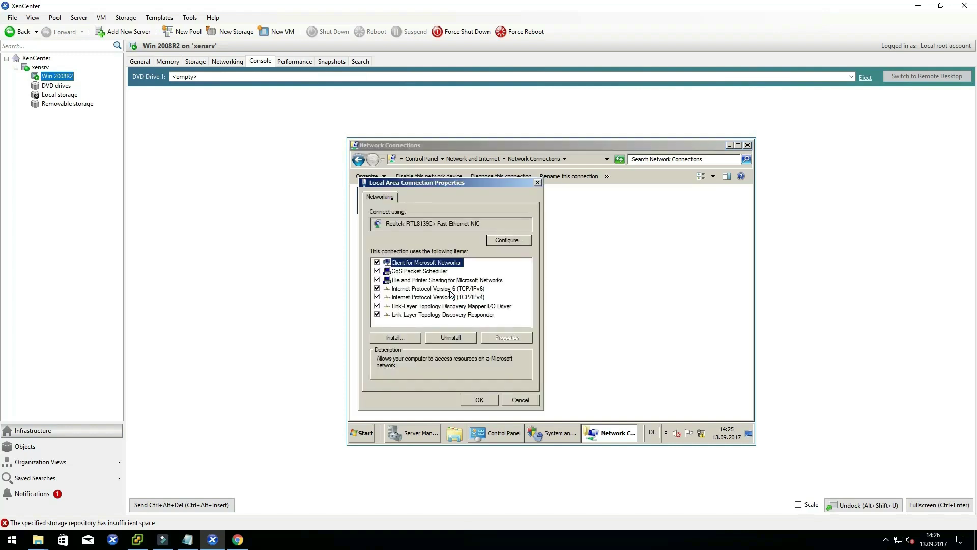
- Set IPv4 to obtain IP and DNS server addresses automatically, then close Network Connections
click(451, 297)
click(504, 336)
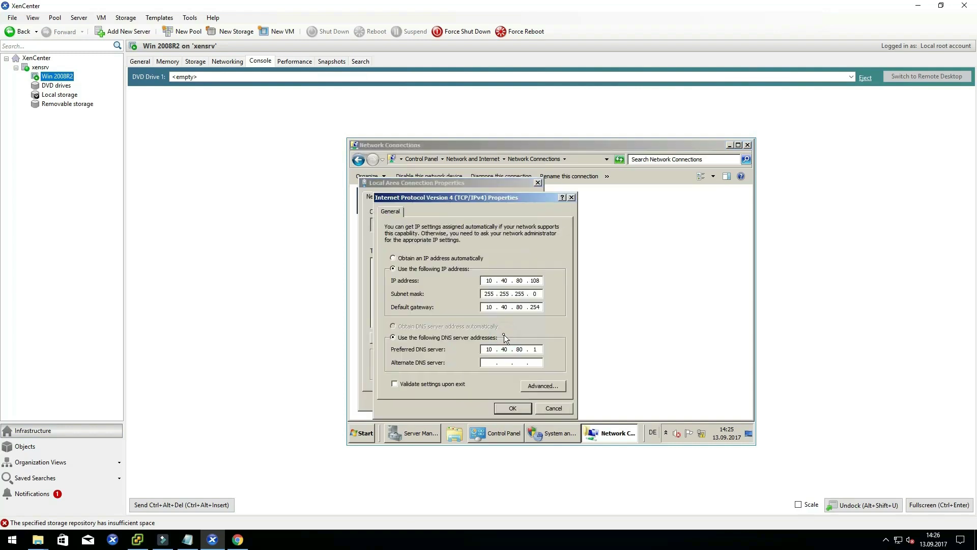
click(432, 256)
click(416, 326)
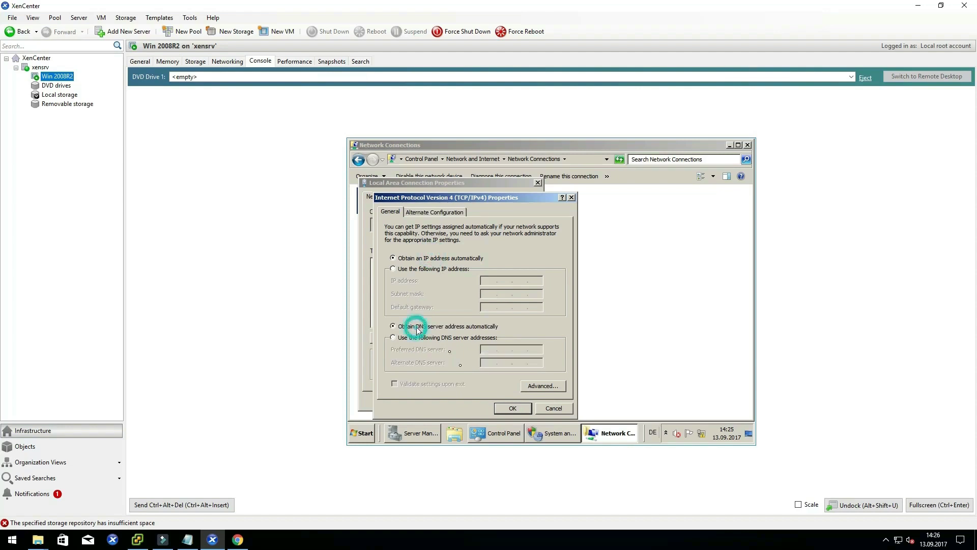
click(497, 404)
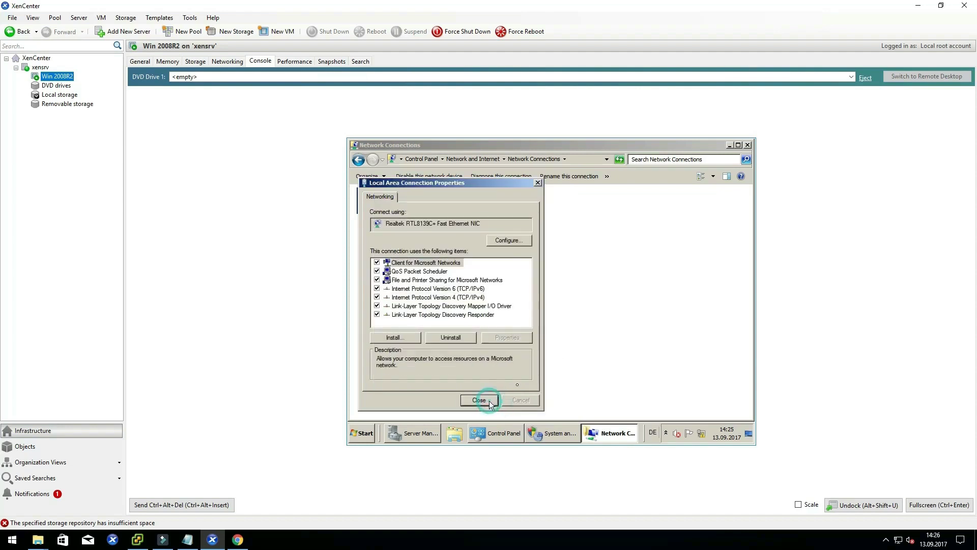
key(Return)
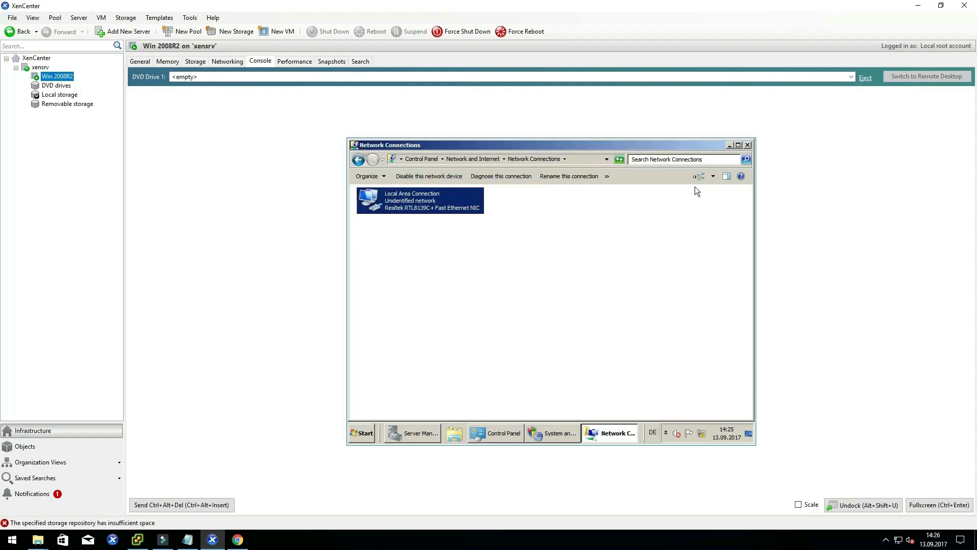
click(747, 145)
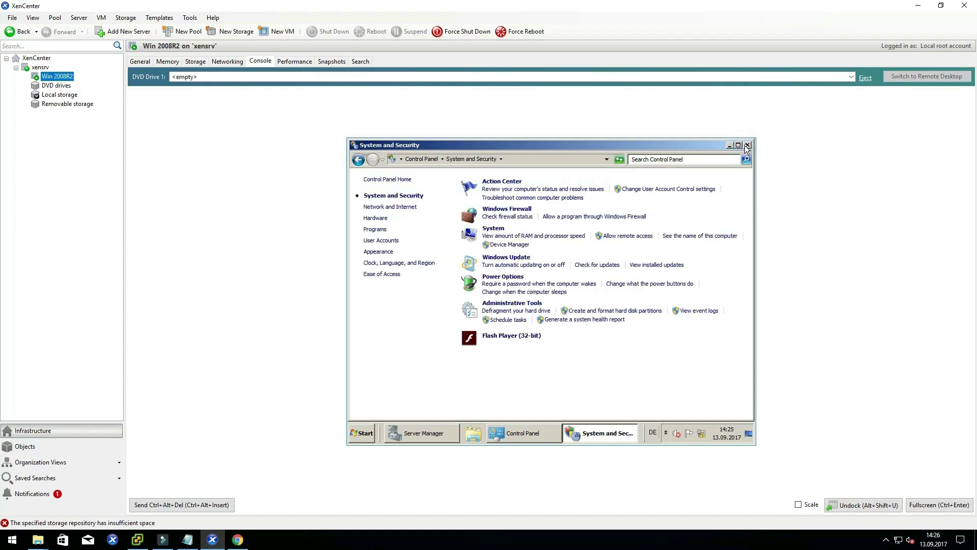
- Close System and Security, Server Manager and Control Panel, then launch regedit
click(747, 145)
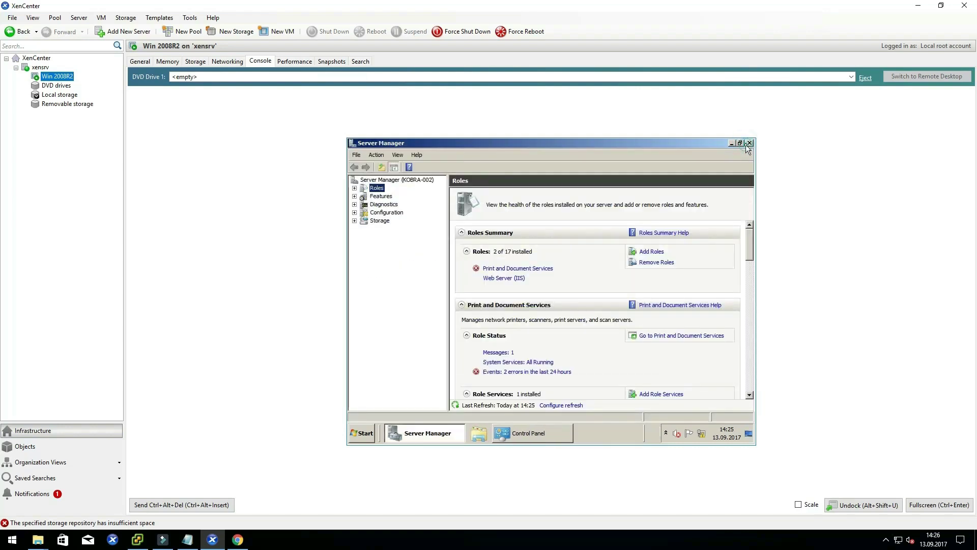
click(747, 146)
click(747, 146)
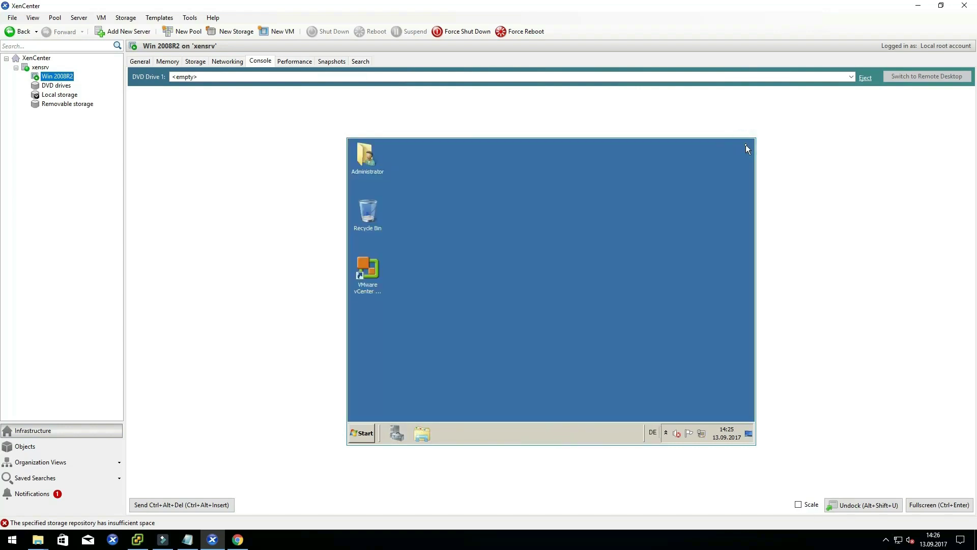
click(363, 430)
text(regedit)
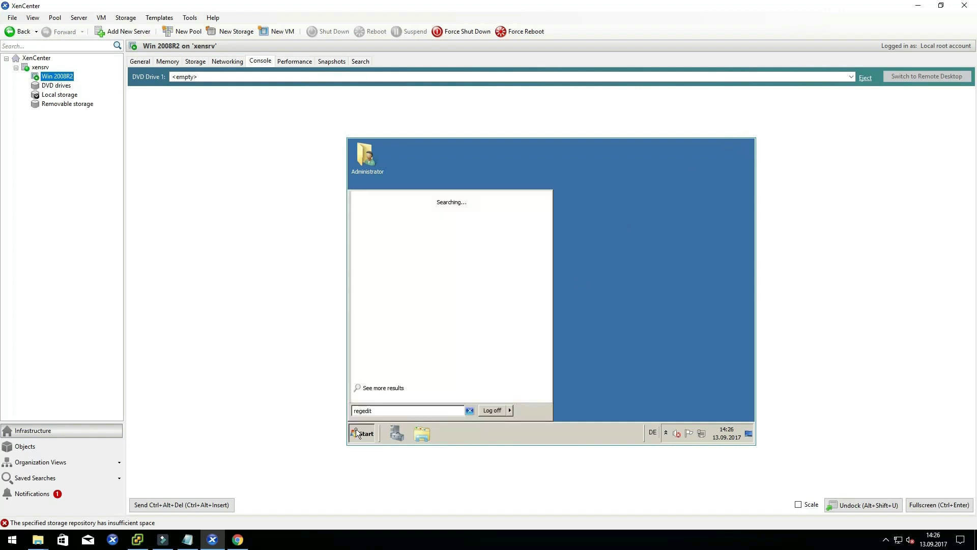
key(Return)
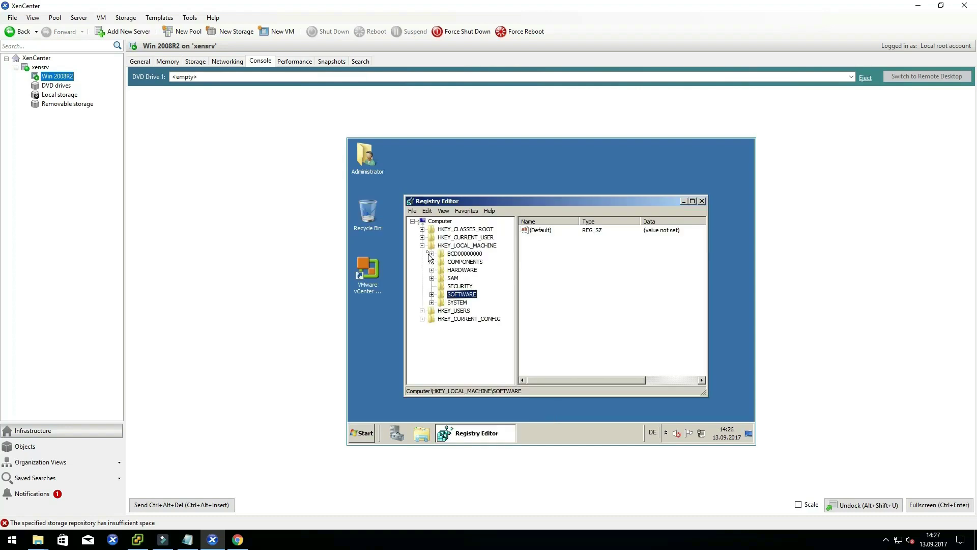
- Expand HKEY_LOCAL_MACHINE\SYSTEM\CurrentControlSet\services and scroll through its subkeys
click(423, 246)
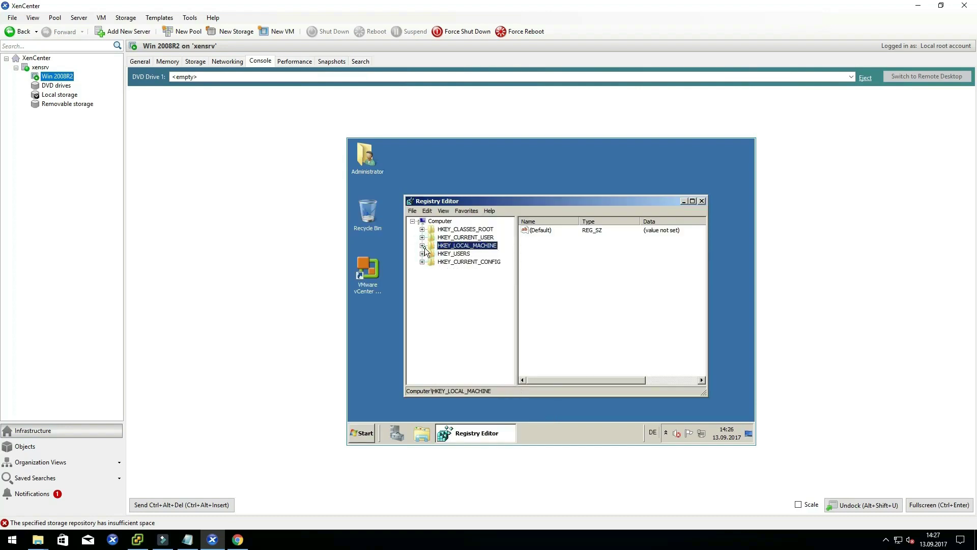
click(423, 246)
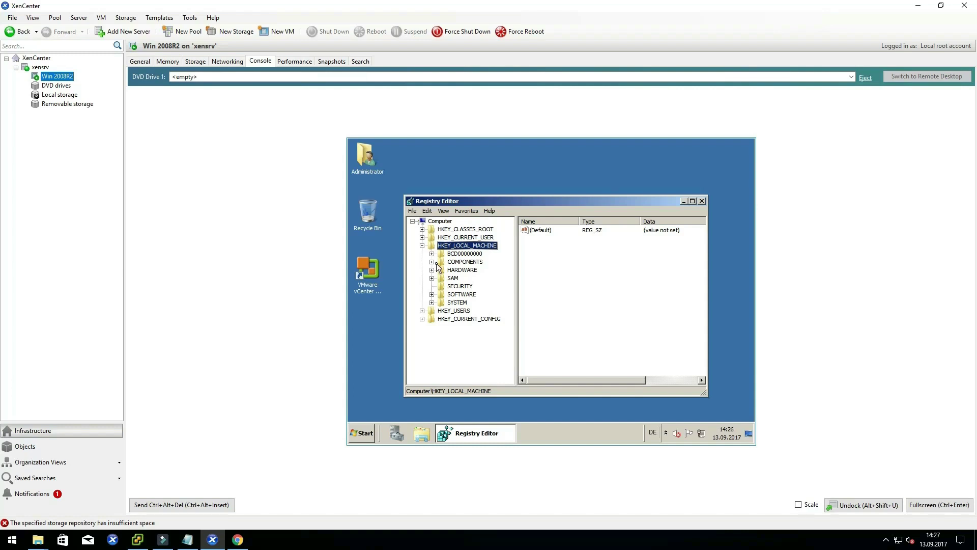
click(433, 303)
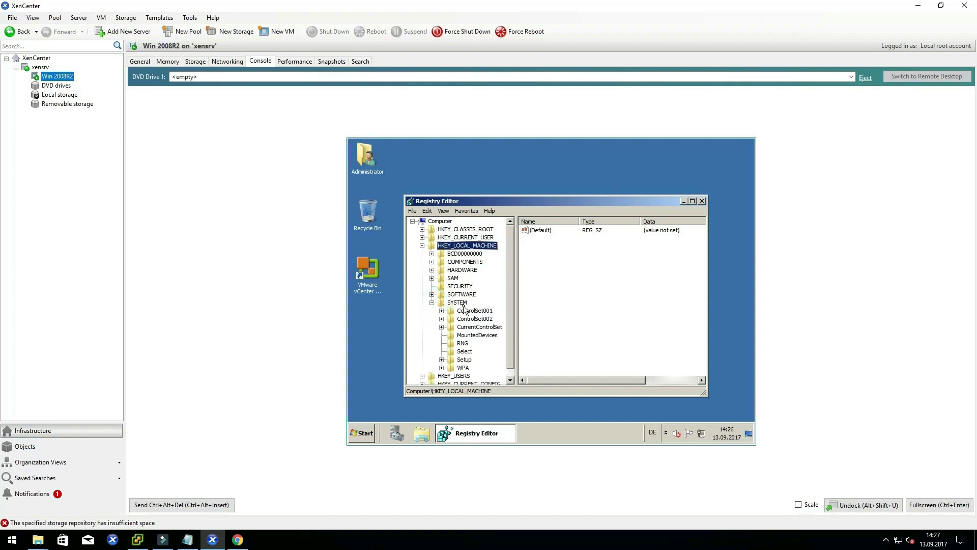
click(441, 319)
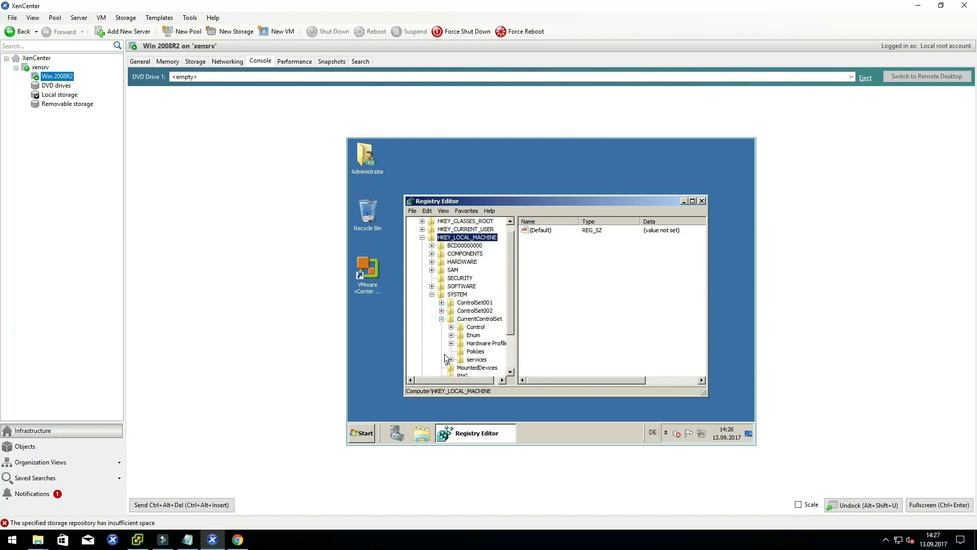
drag(447, 381, 458, 379)
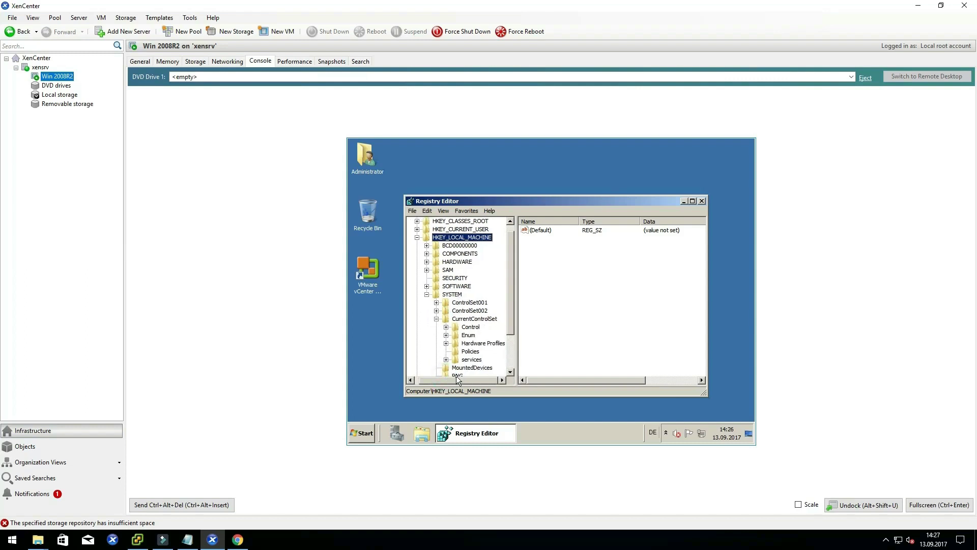
scroll(488, 337, down, 2)
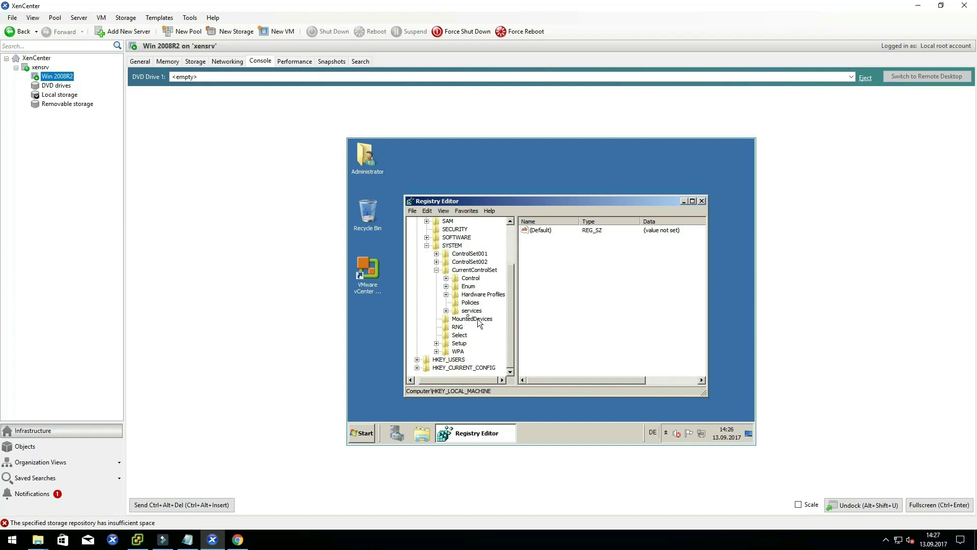
click(446, 311)
drag(437, 381, 445, 380)
scroll(465, 326, down, 20)
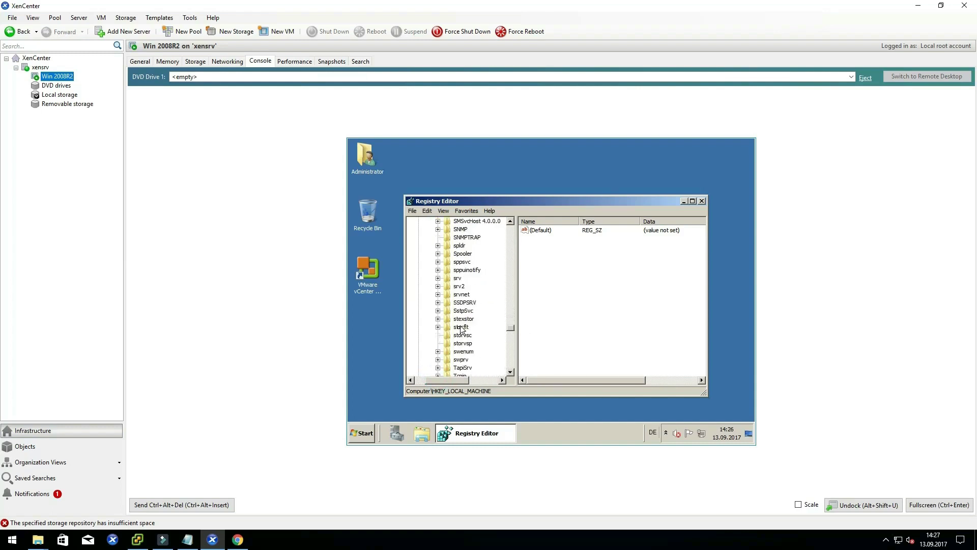
scroll(463, 329, down, 20)
scroll(461, 330, down, 12)
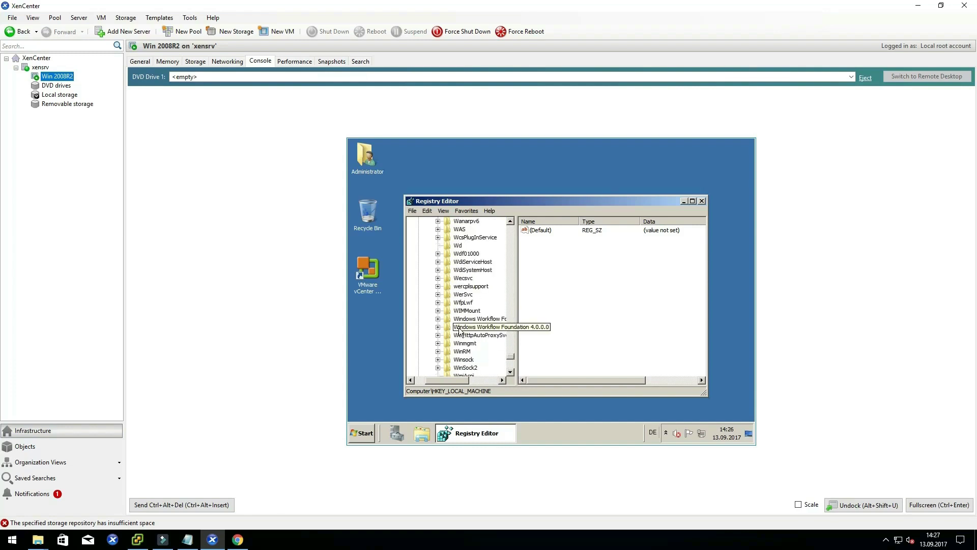
- Delete the XEN, xenbus, xendisk and xenfilt service keys, confirming each deletion
click(466, 229)
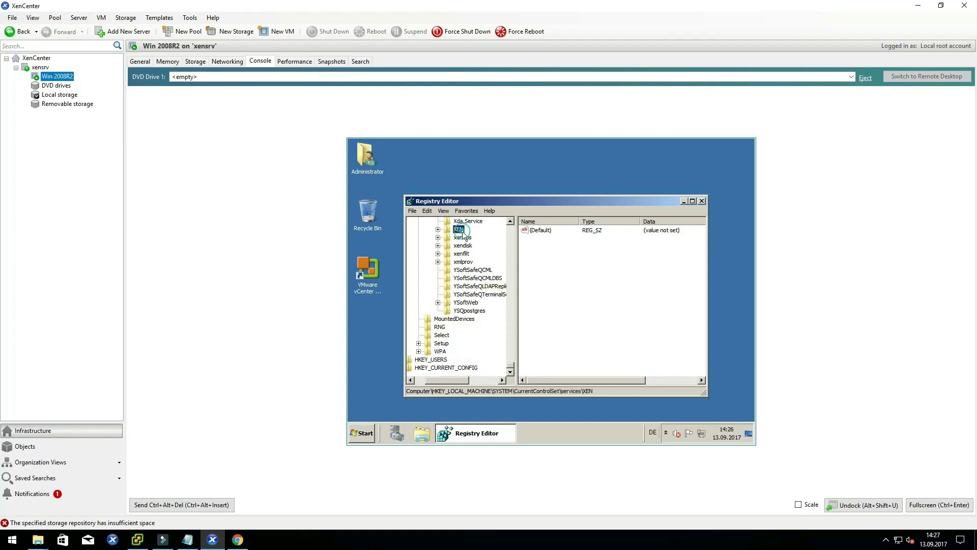
key(Delete)
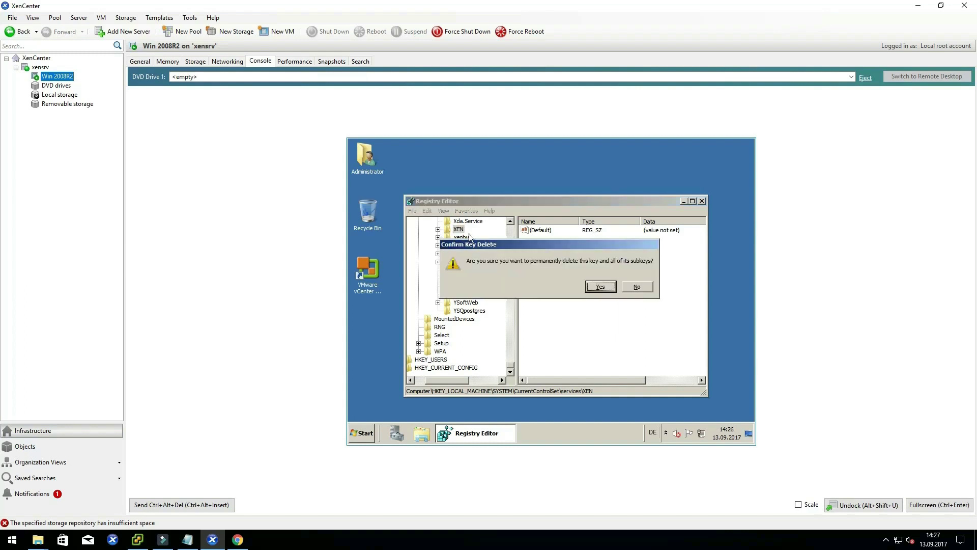
click(590, 287)
key(Delete)
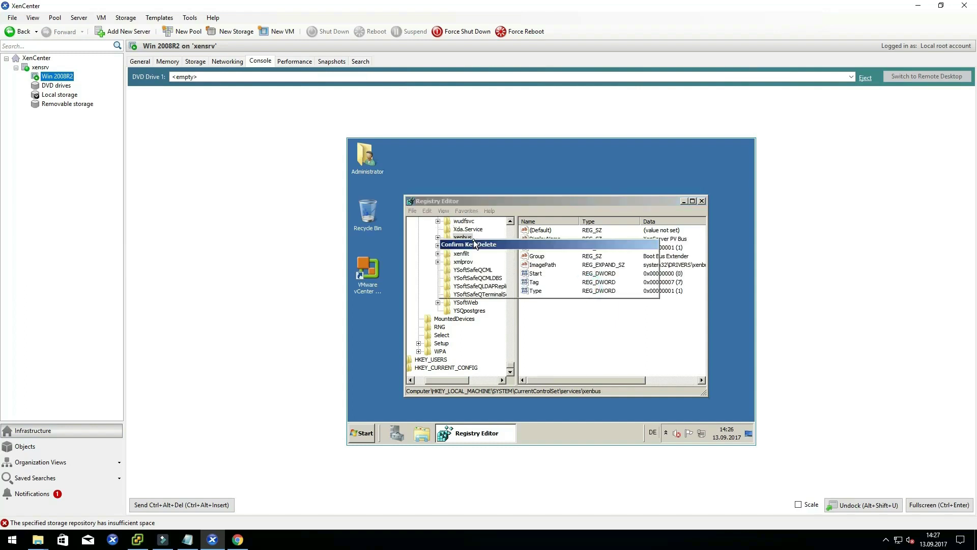
click(595, 291)
key(Delete)
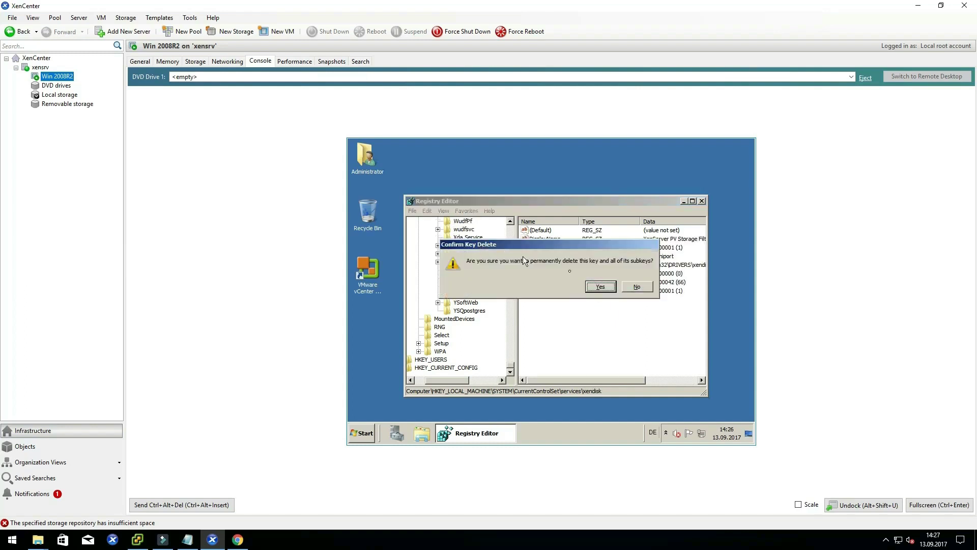
click(590, 284)
key(Delete)
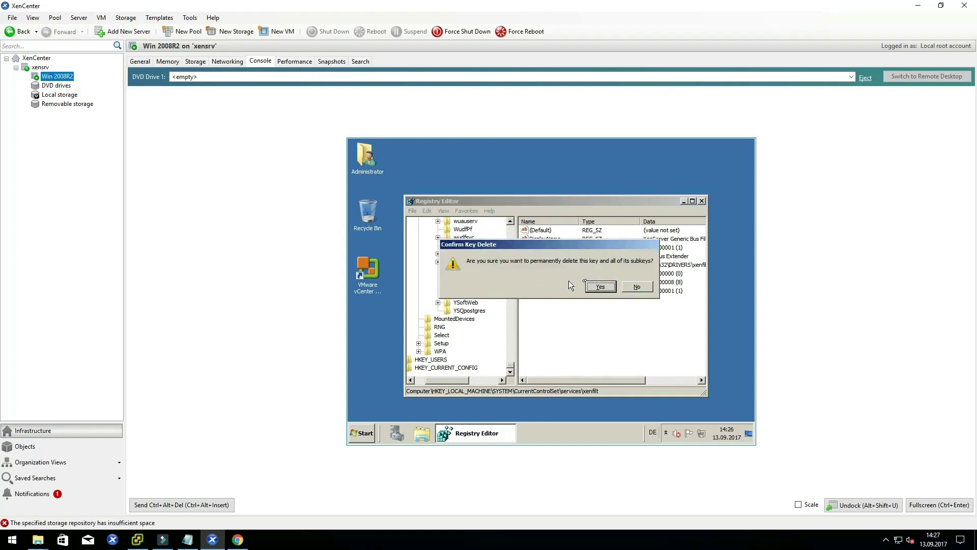
click(594, 286)
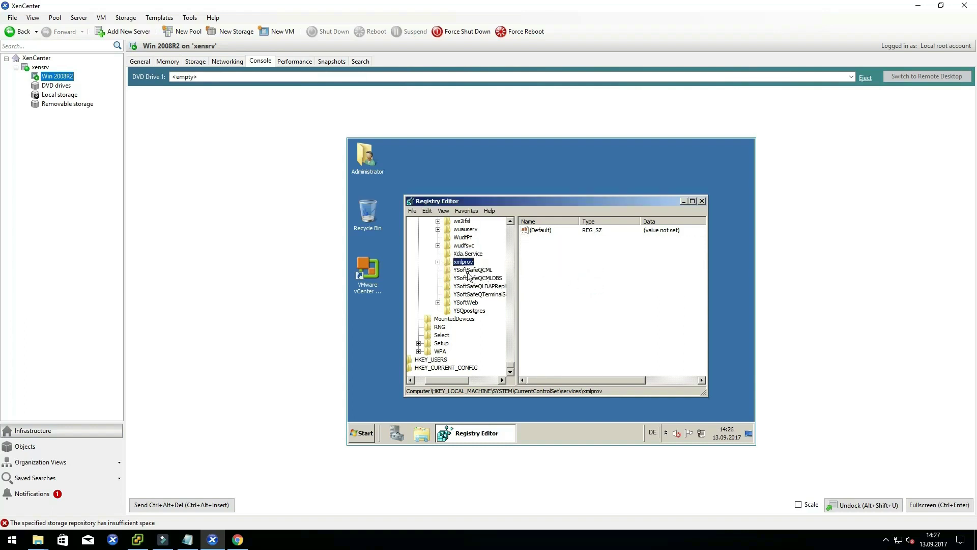
- Expand SYSTEM > ControlSet002 > services in the registry tree
scroll(470, 275, up, 8)
scroll(469, 275, up, 20)
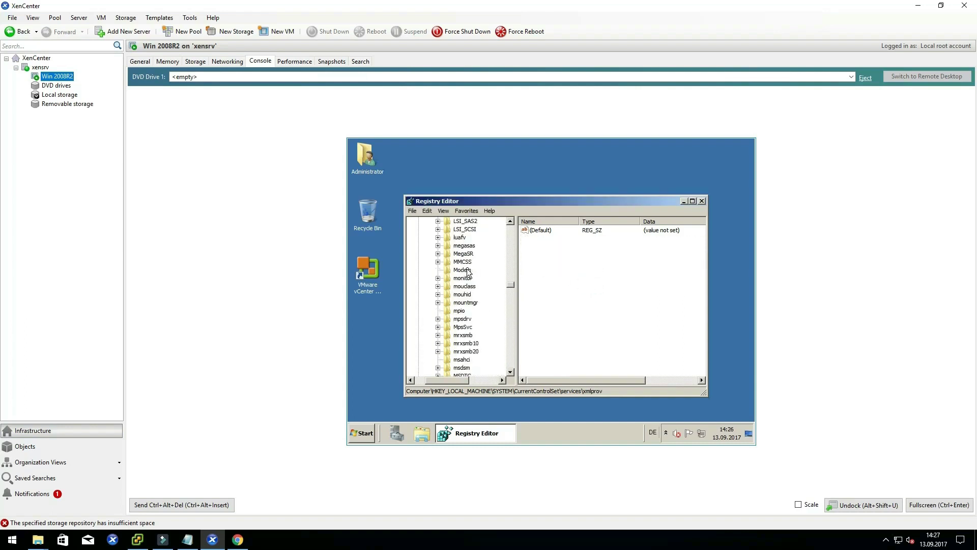
scroll(467, 273, up, 15)
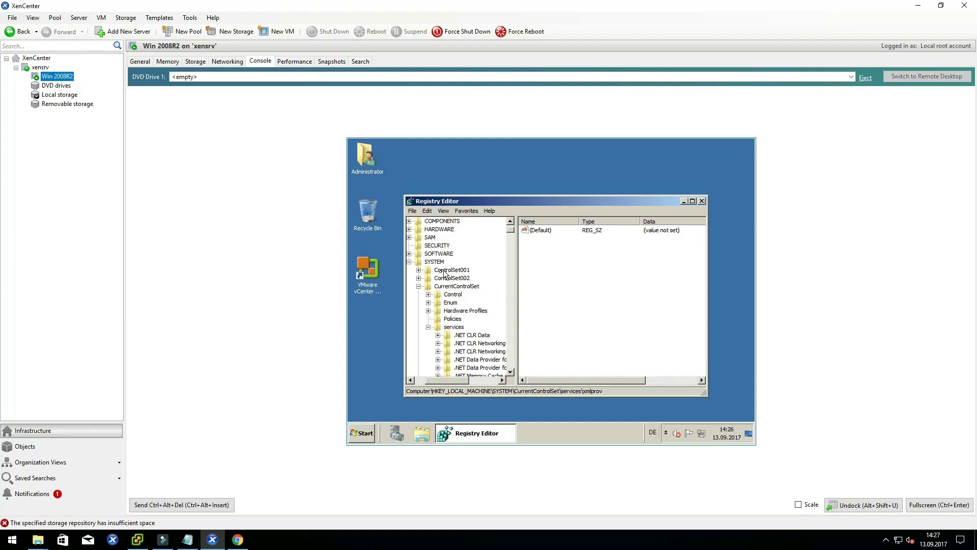
click(409, 263)
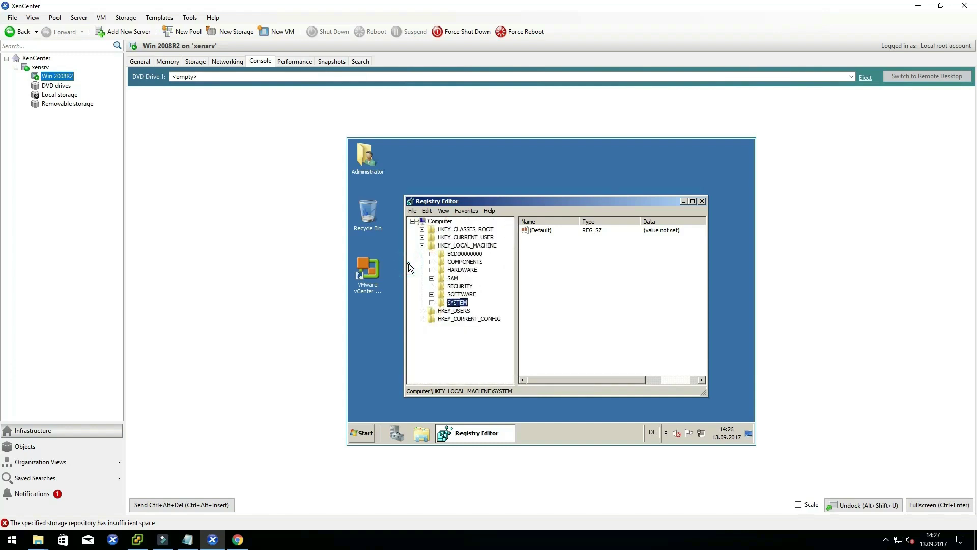
click(432, 303)
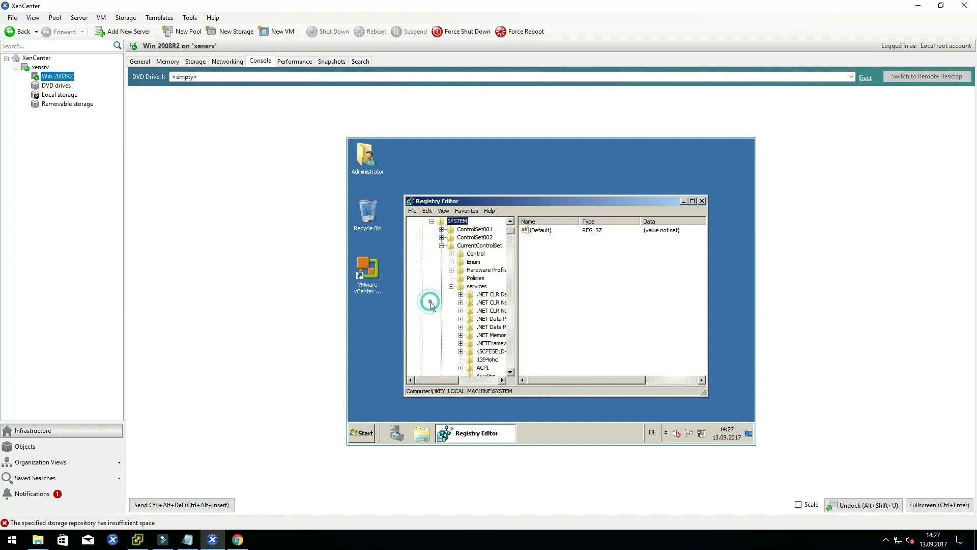
click(442, 238)
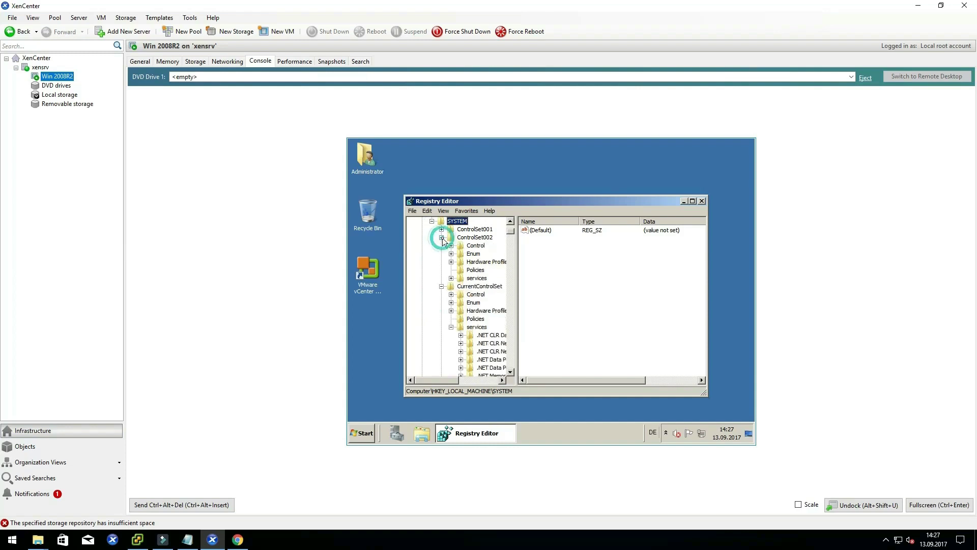
click(451, 278)
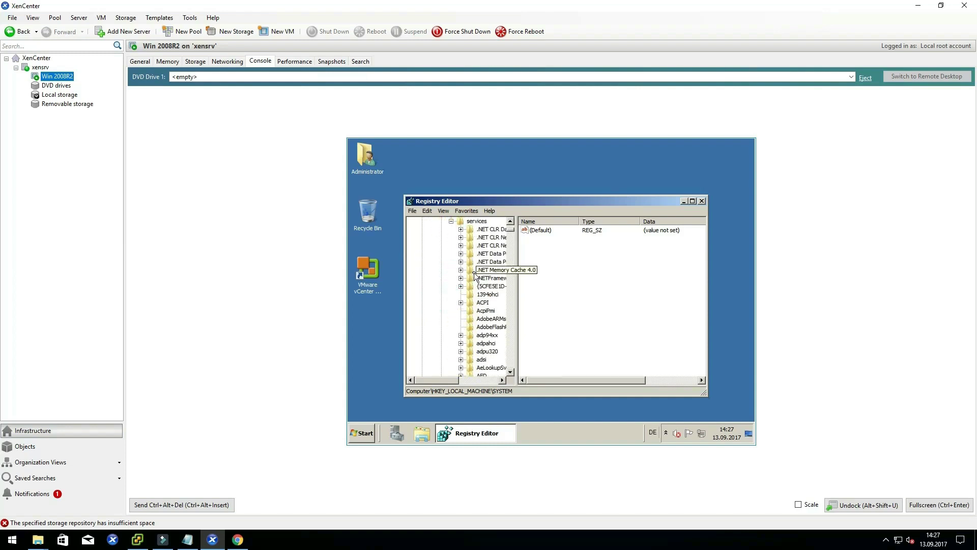
scroll(481, 285, down, 20)
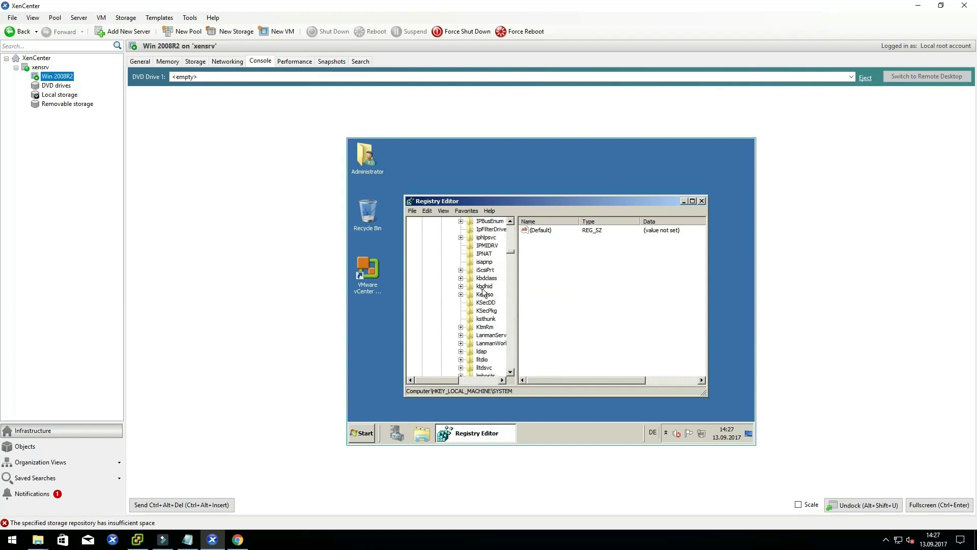
scroll(484, 292, down, 20)
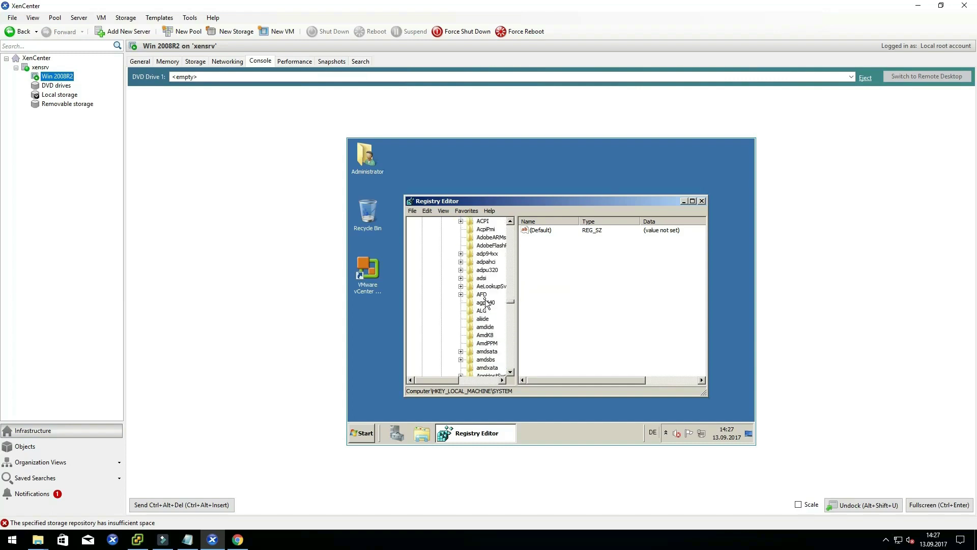
scroll(486, 285, down, 20)
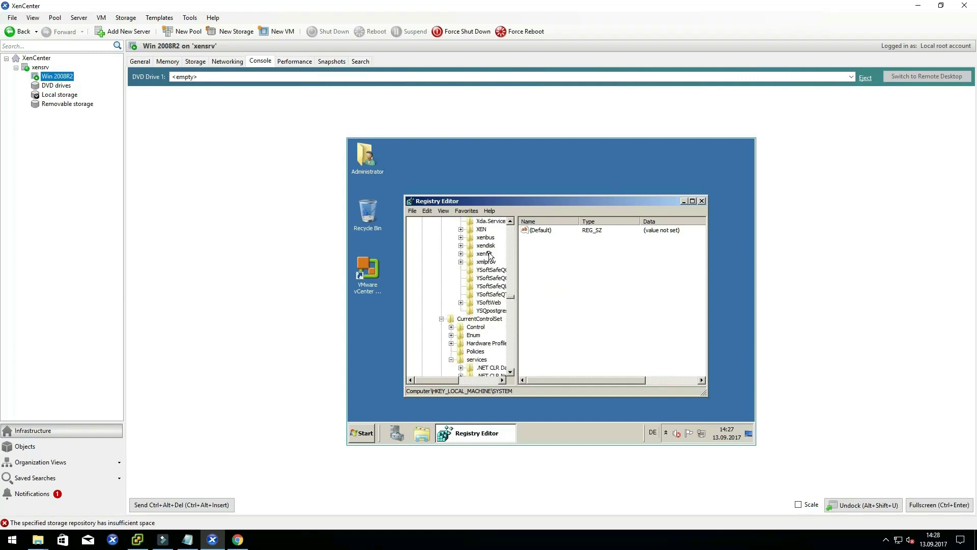
scroll(489, 255, up, 3)
- Delete the same four Xen service keys from ControlSet002\services, confirming each
click(480, 304)
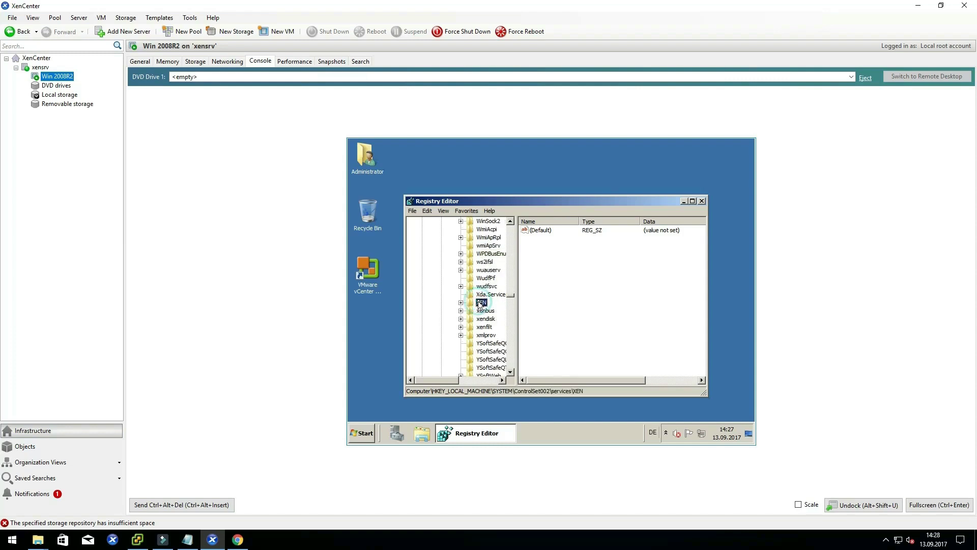
key(Delete)
click(588, 288)
key(Delete)
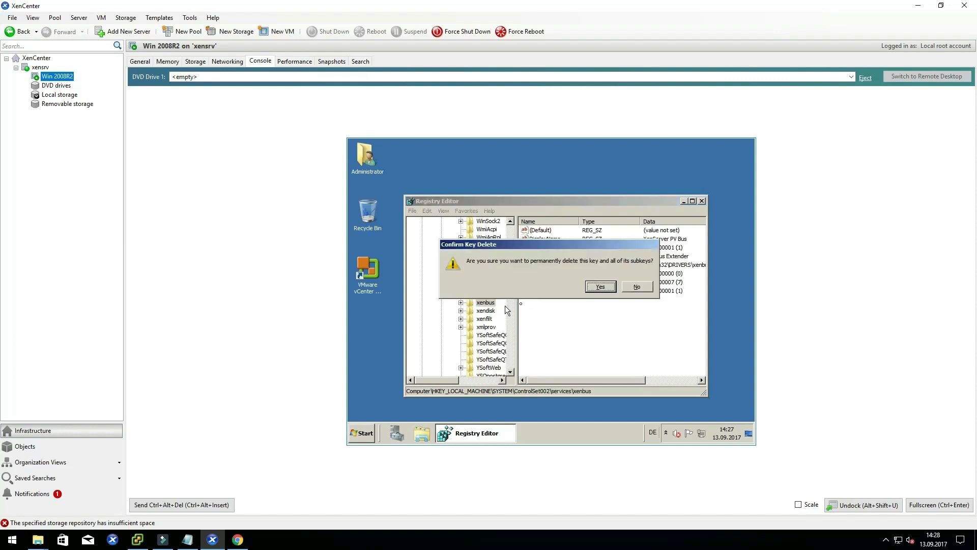
click(598, 287)
key(Delete)
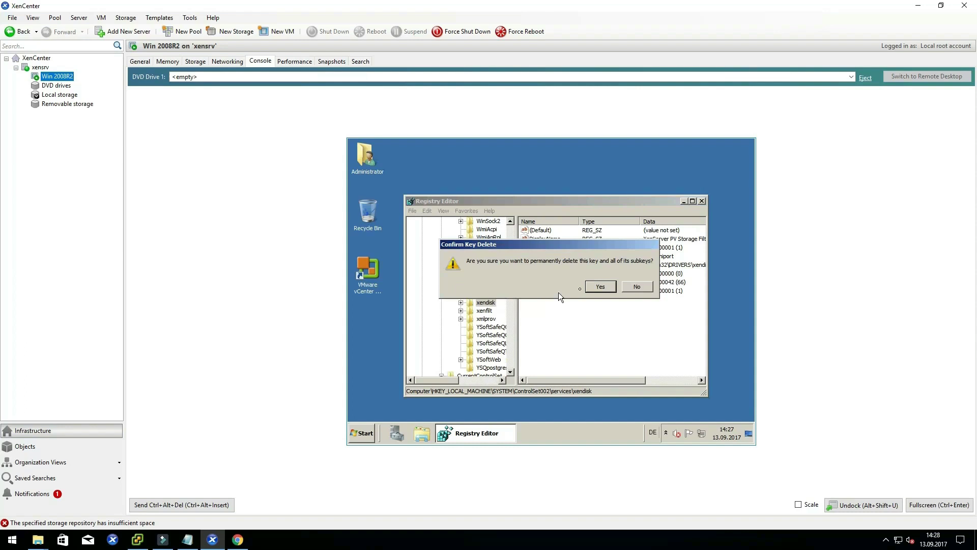
click(600, 287)
key(Delete)
click(601, 289)
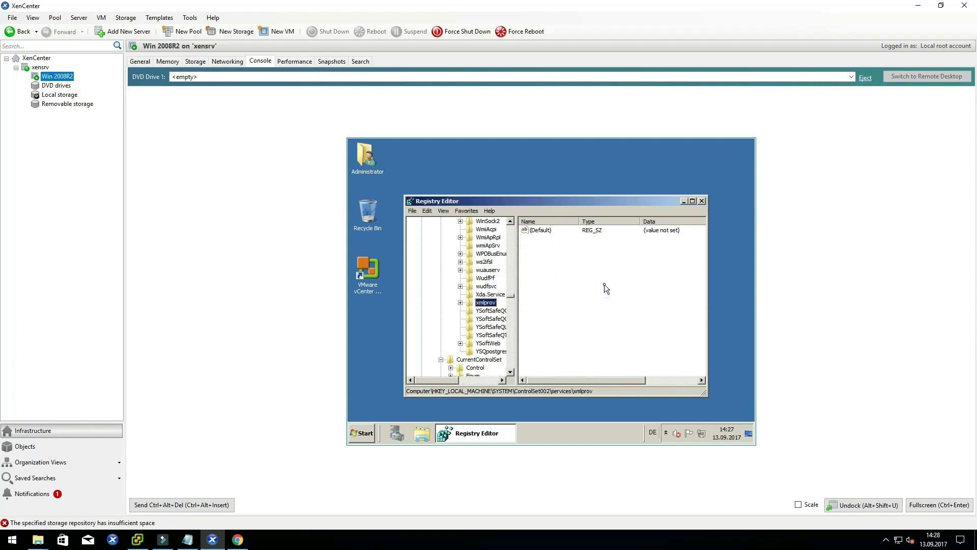
scroll(491, 301, up, 20)
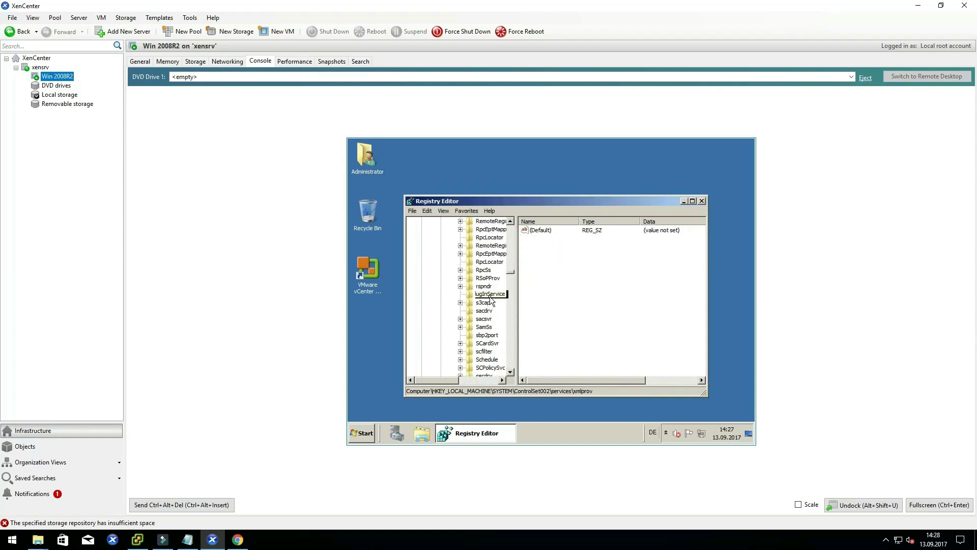
- Collapse SYSTEM and HKEY_LOCAL_MACHINE, widen the key tree pane and maximize Registry Editor
scroll(491, 298, up, 20)
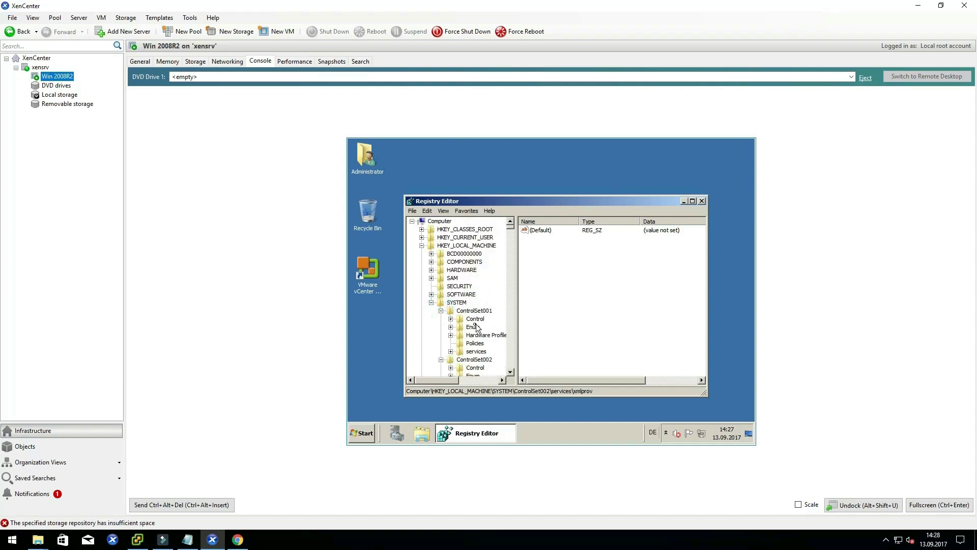
scroll(471, 316, down, 4)
scroll(470, 270, up, 2)
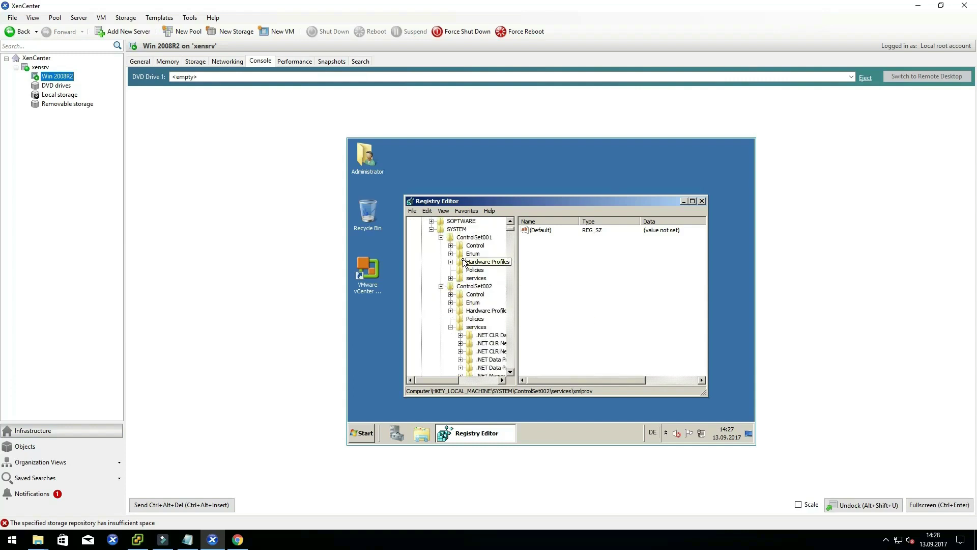
scroll(451, 281, down, 3)
scroll(451, 281, down, 20)
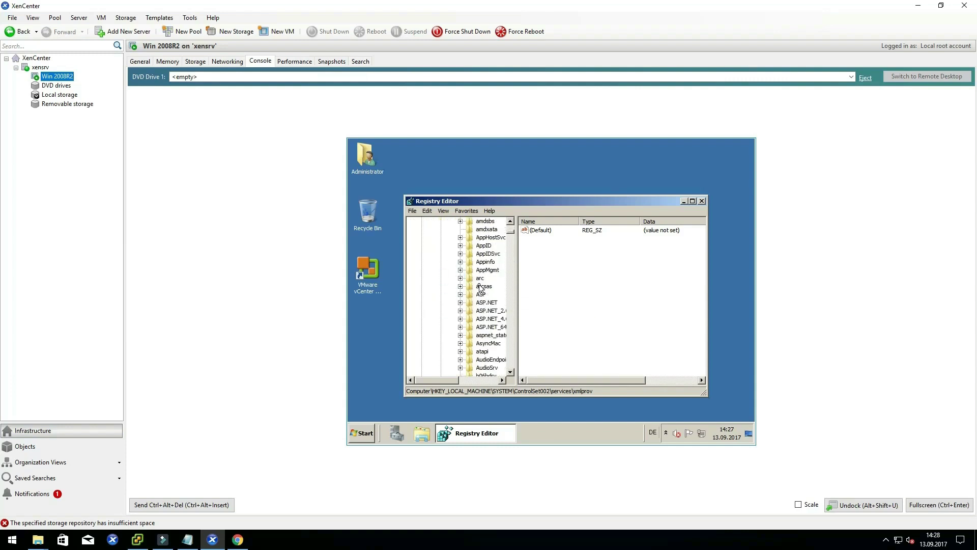
scroll(480, 289, up, 20)
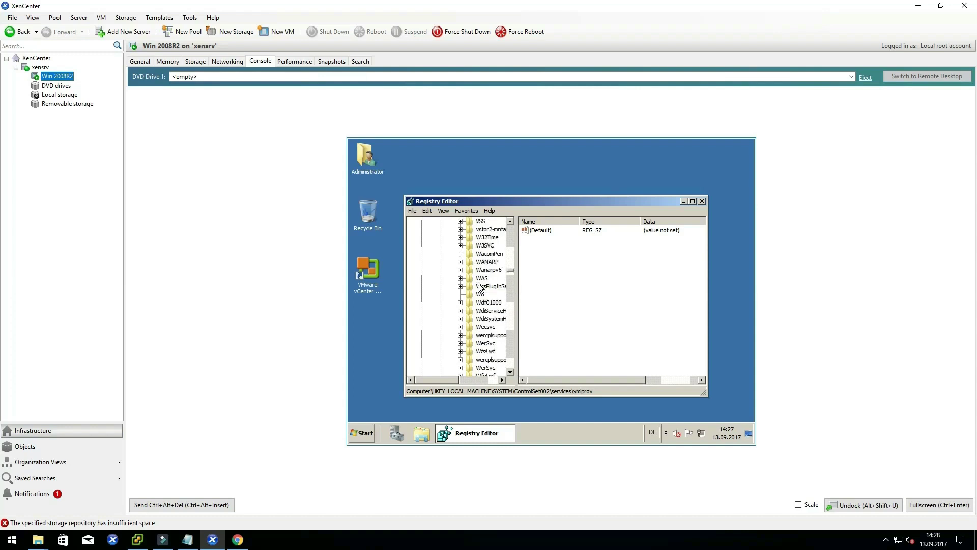
scroll(480, 289, down, 20)
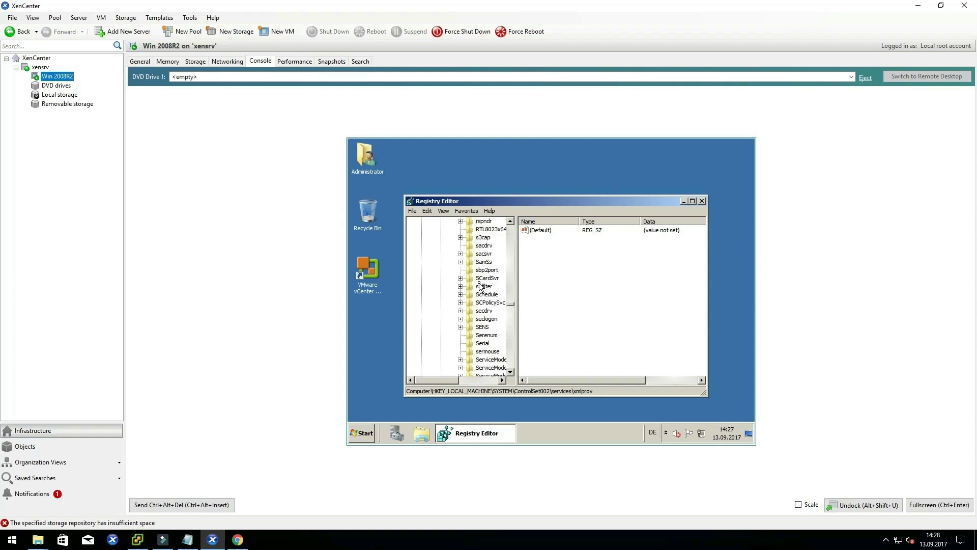
scroll(480, 287, down, 6)
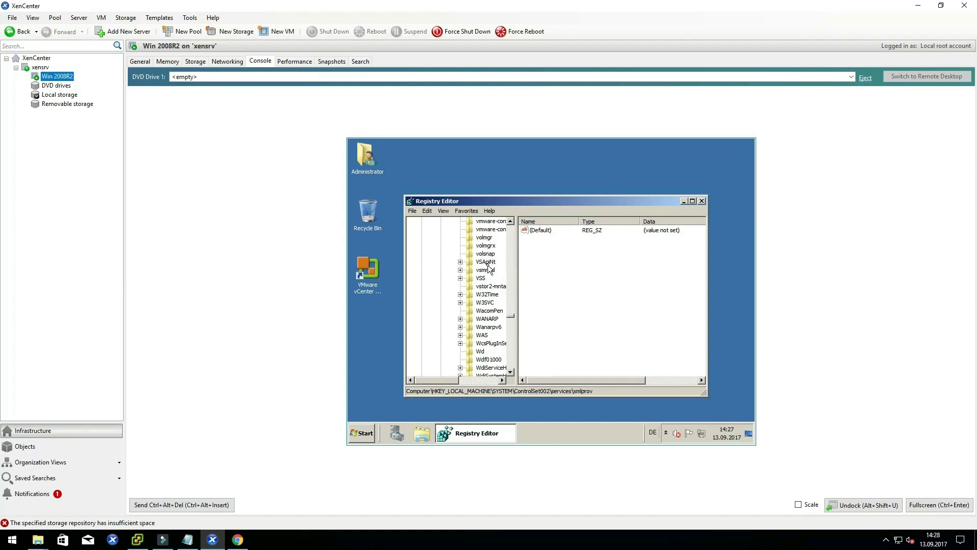
scroll(489, 268, down, 7)
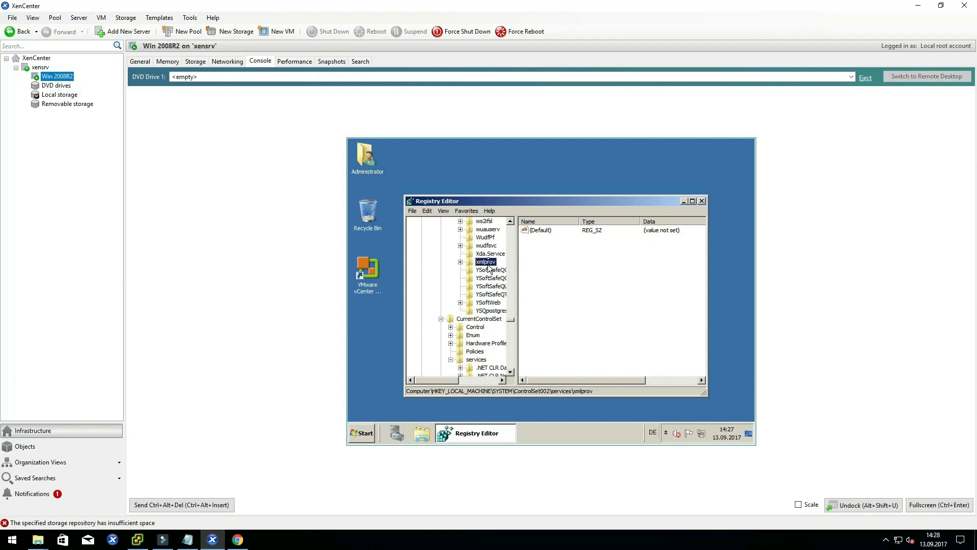
scroll(496, 285, up, 7)
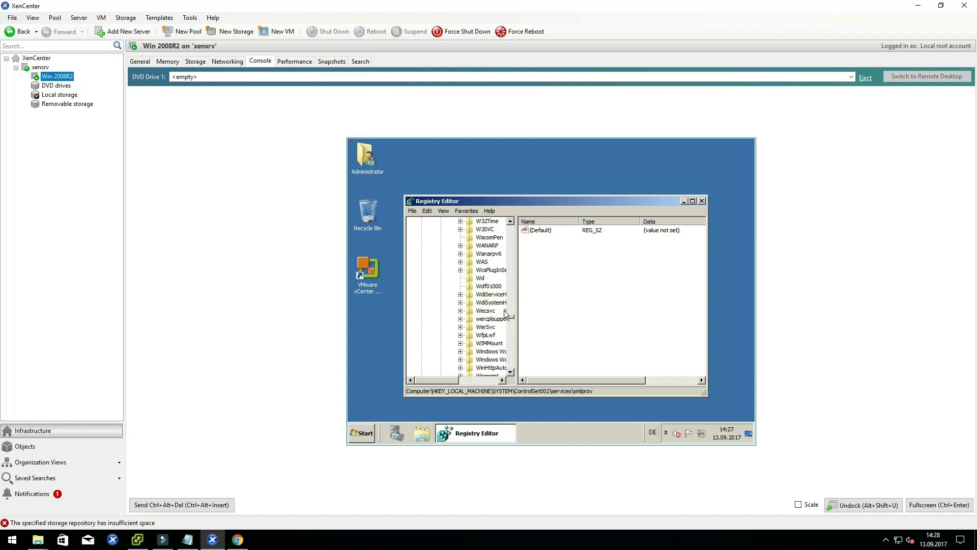
drag(511, 319, 513, 227)
click(431, 302)
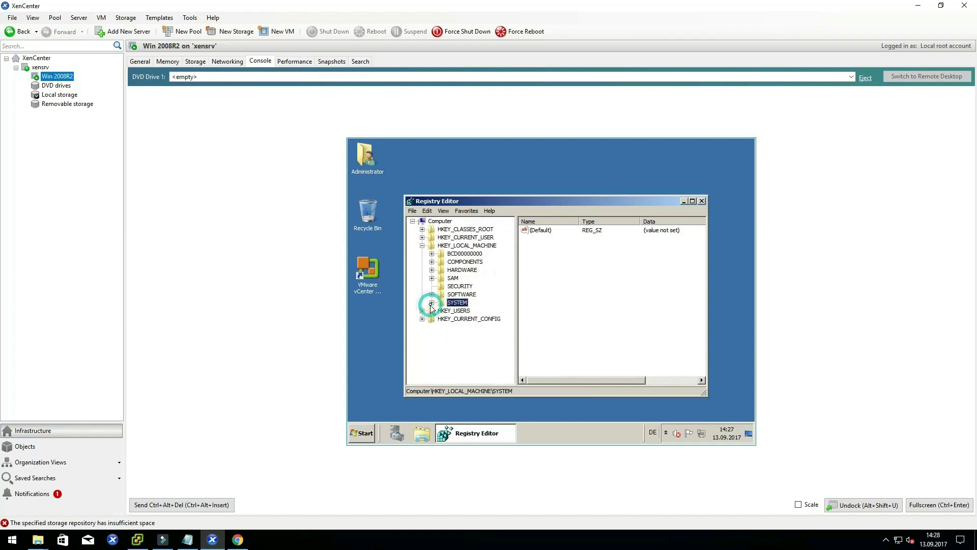
click(422, 246)
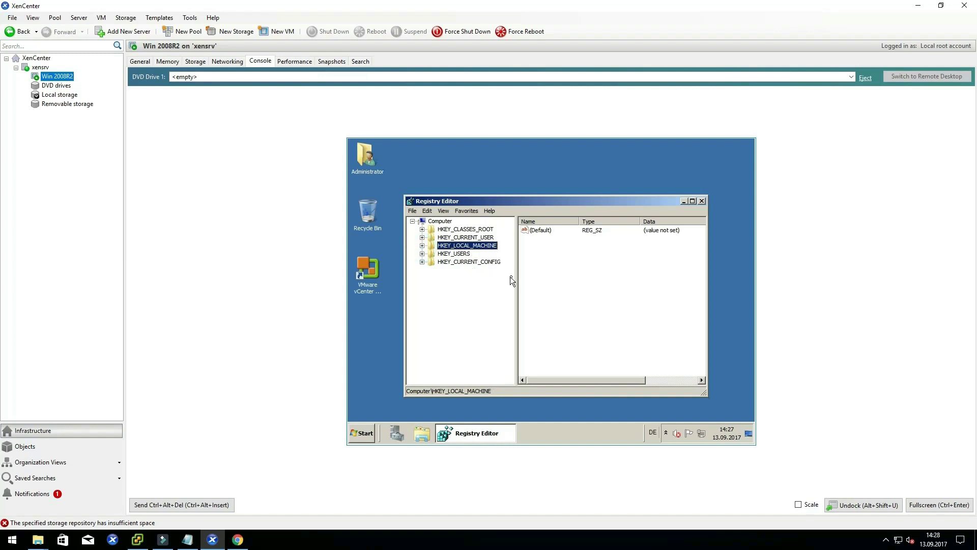
drag(517, 276, 569, 276)
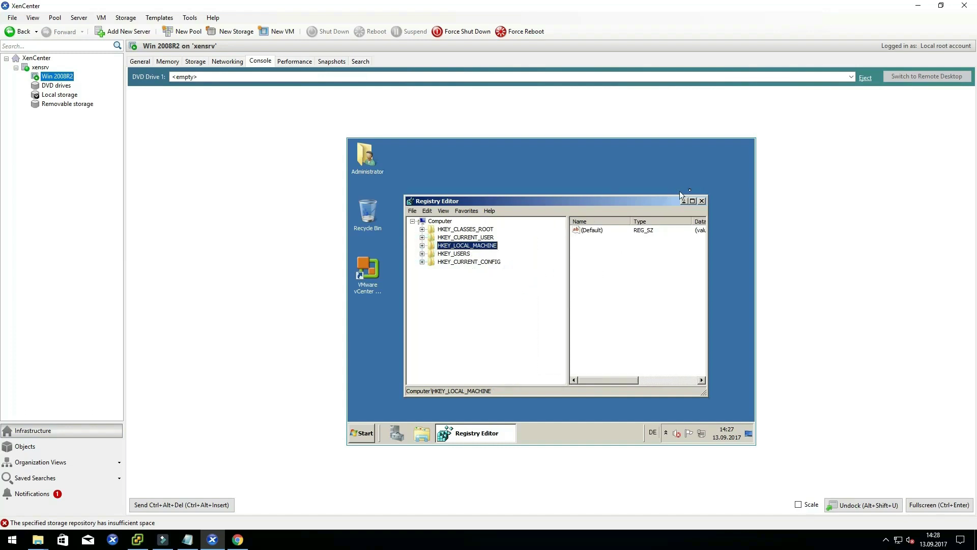
click(693, 201)
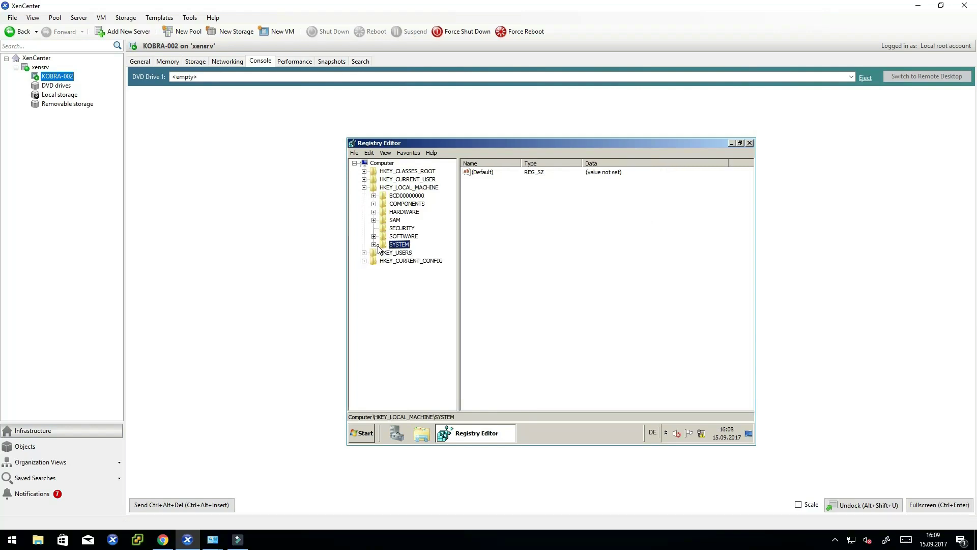
- Under CurrentControlSet\Control\Class, delete UpperFilters from the IDE ATA/ATAPI controllers key
click(374, 245)
click(384, 269)
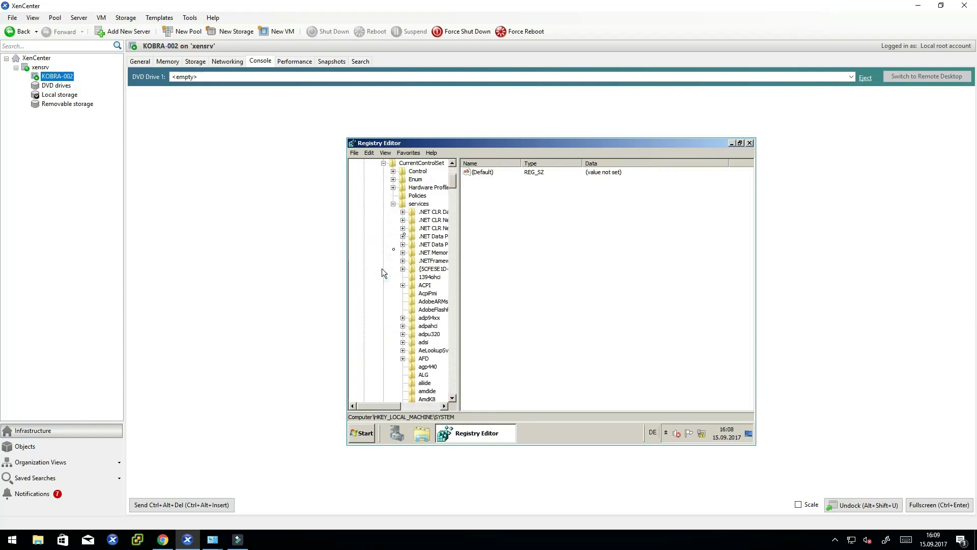
click(394, 204)
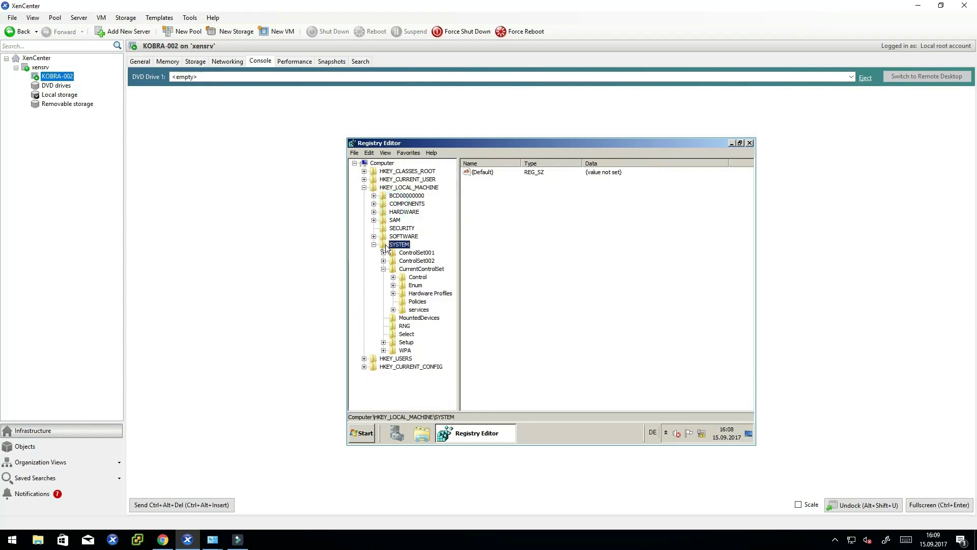
click(393, 278)
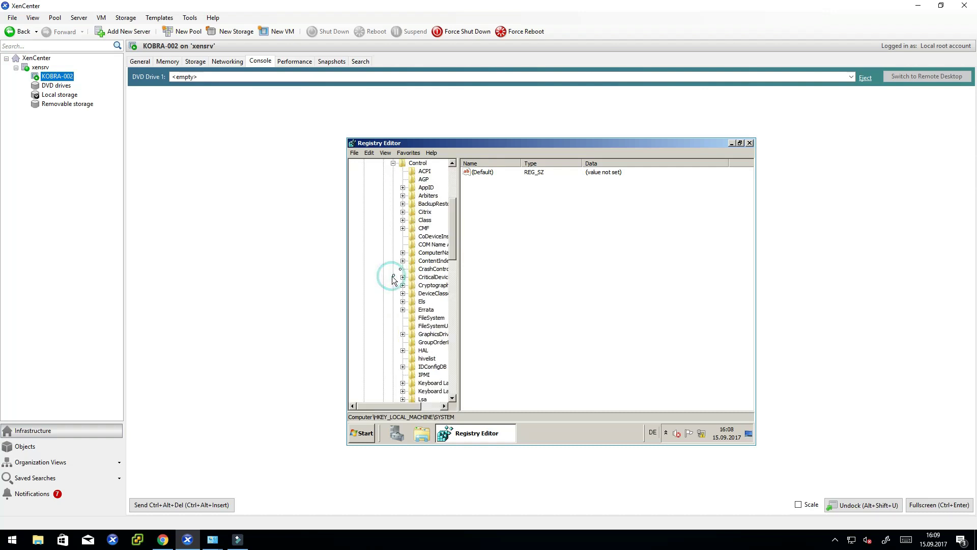
click(404, 220)
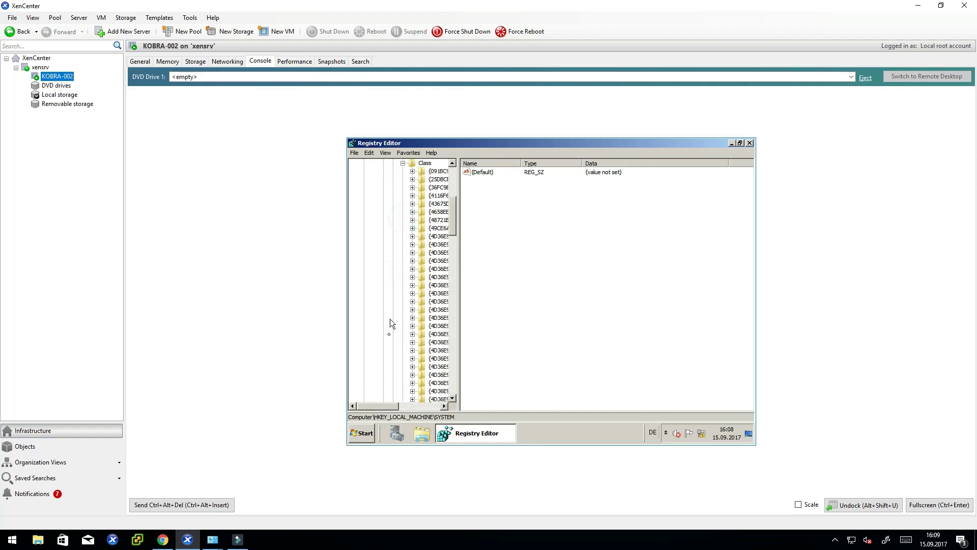
drag(377, 406, 404, 406)
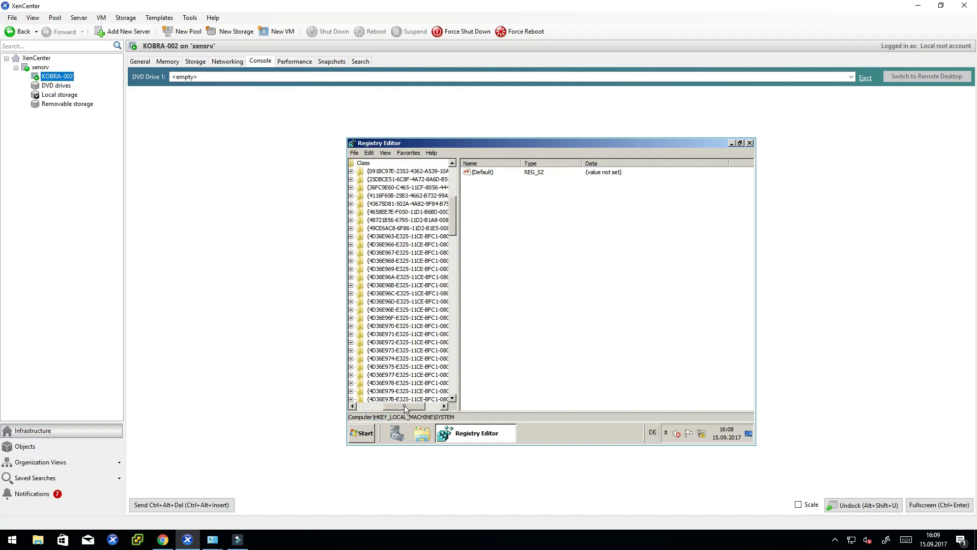
click(392, 277)
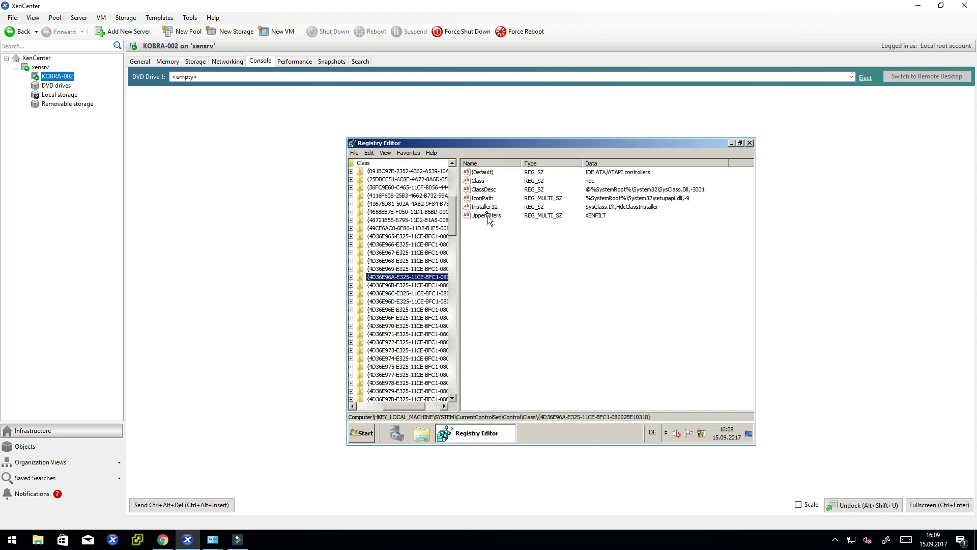
click(487, 216)
key(Delete)
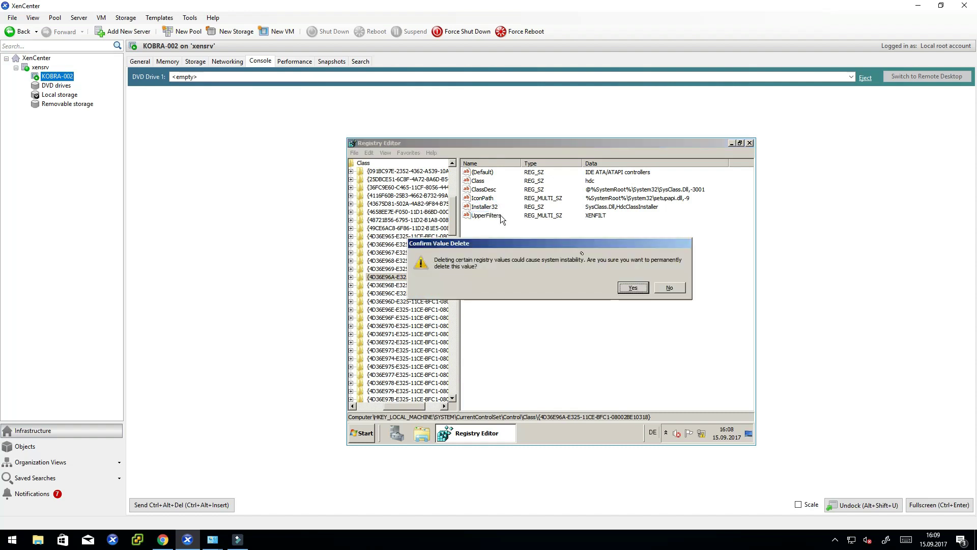
click(627, 290)
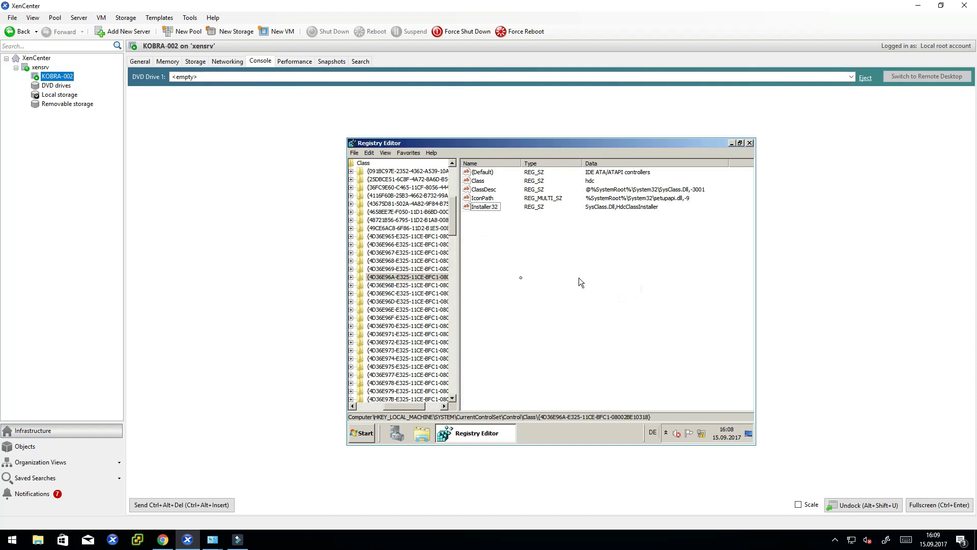
- Delete the XENFILT UpperFilters value from the System devices class key
click(388, 359)
scroll(388, 362, down, 3)
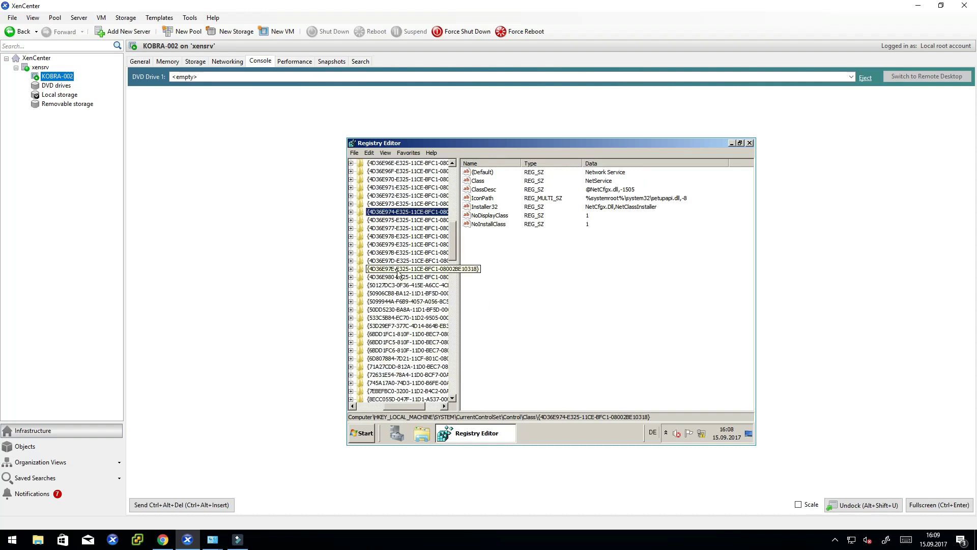
click(392, 264)
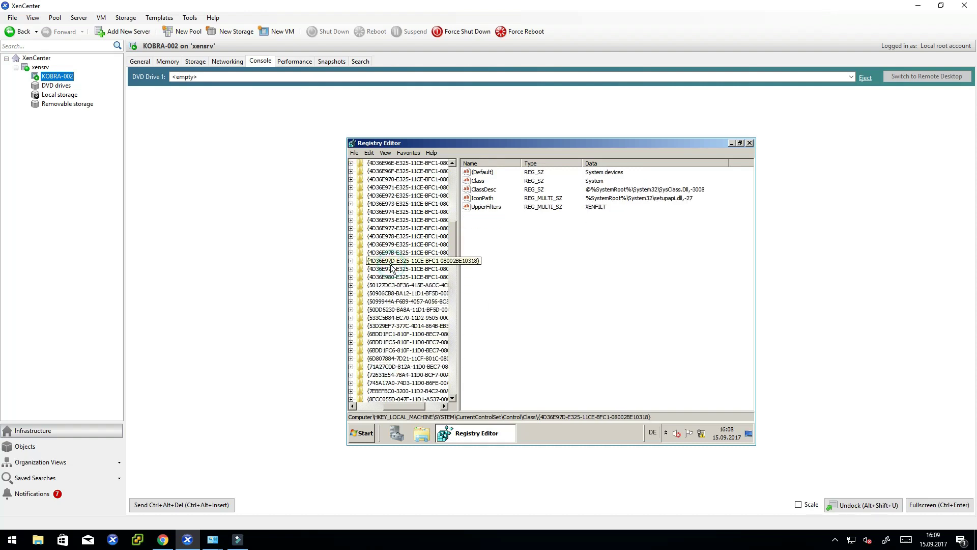
click(479, 206)
key(Delete)
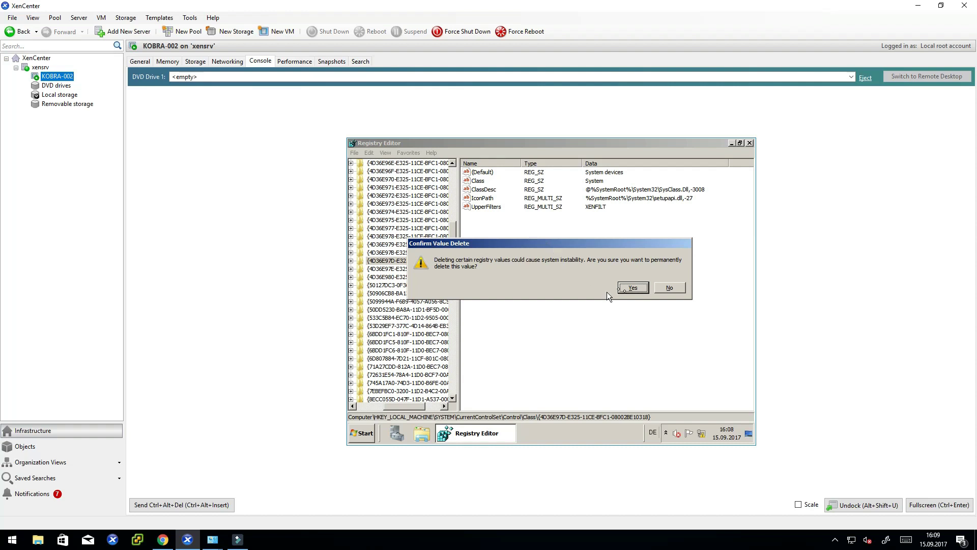
click(625, 289)
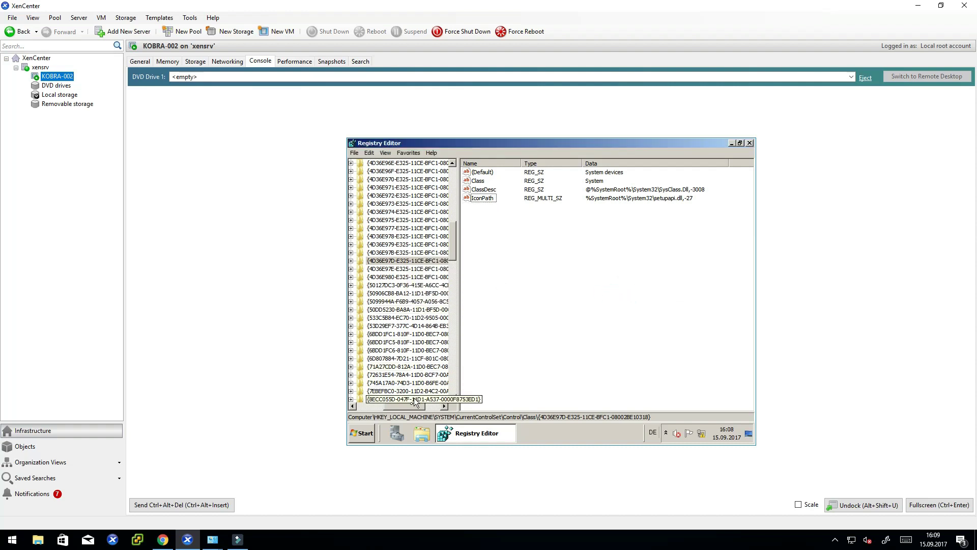
drag(410, 405, 395, 404)
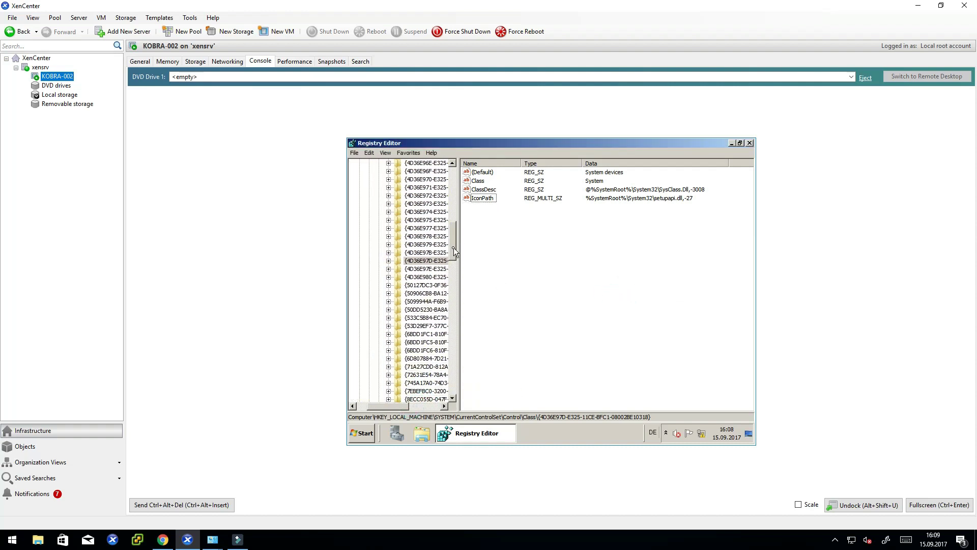
- Under ControlSet002\Control\Class, delete the IDE ATA/ATAPI controllers' XENFILT UpperFilters value
drag(454, 247, 453, 192)
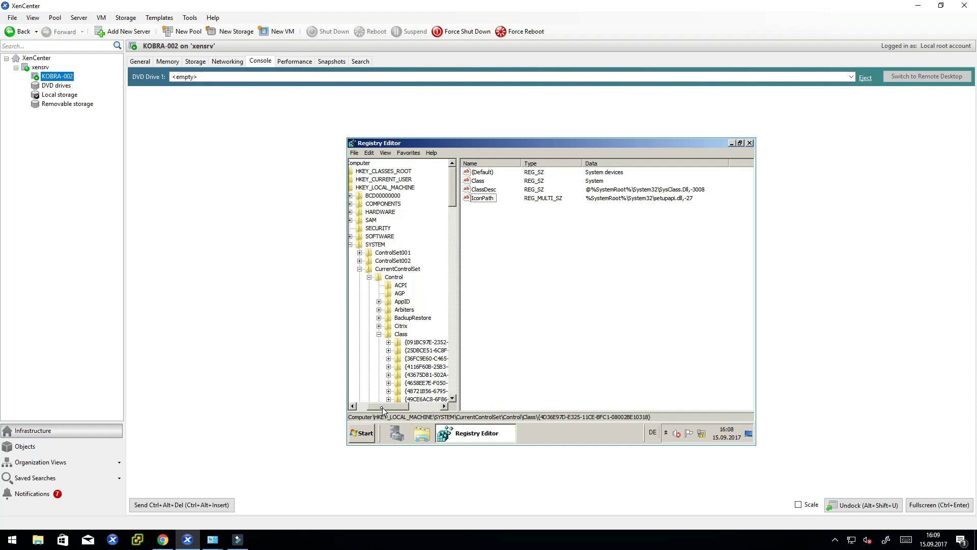
drag(383, 410, 377, 408)
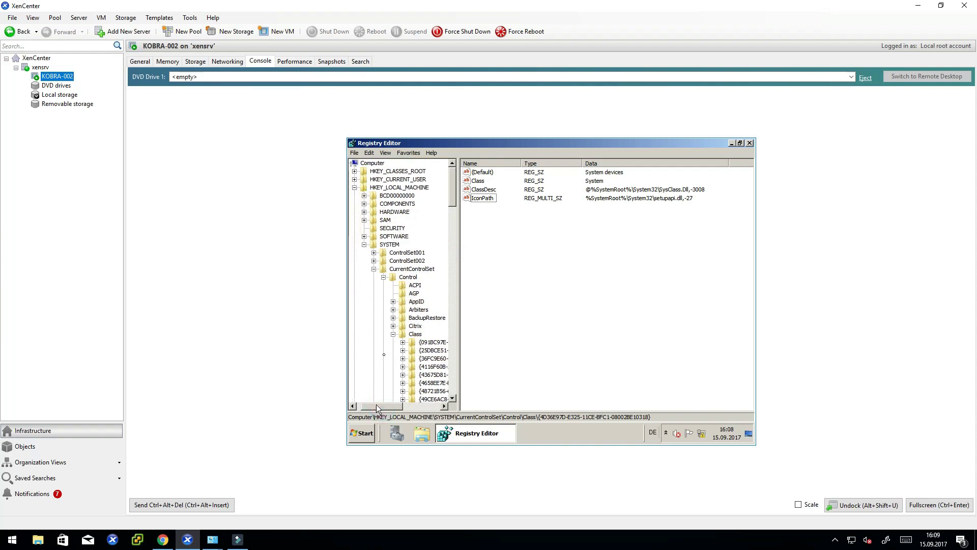
click(374, 269)
click(381, 261)
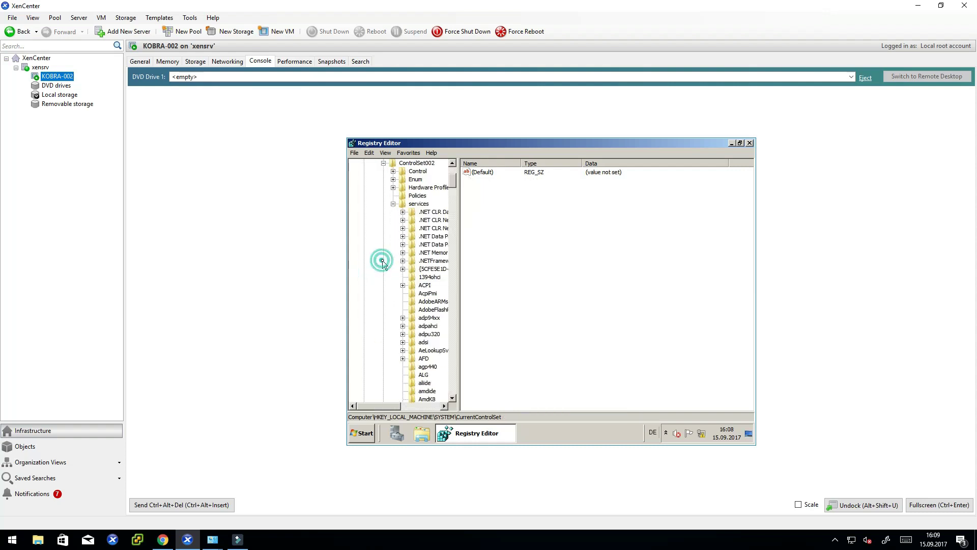
click(394, 204)
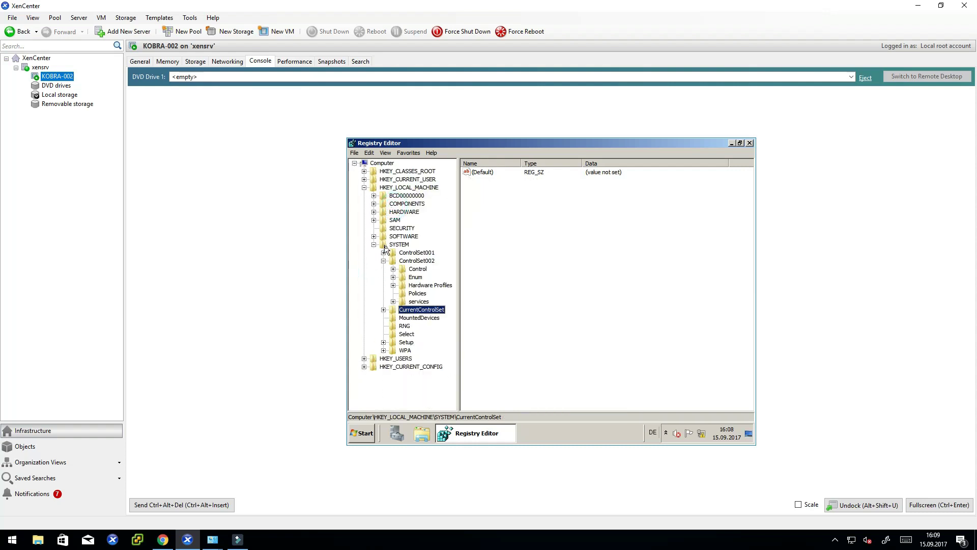
click(394, 269)
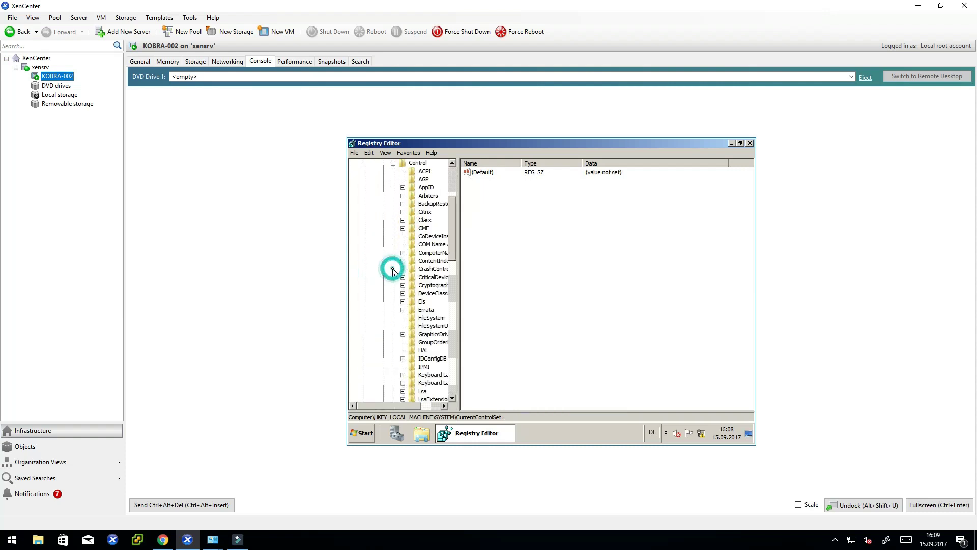
click(403, 220)
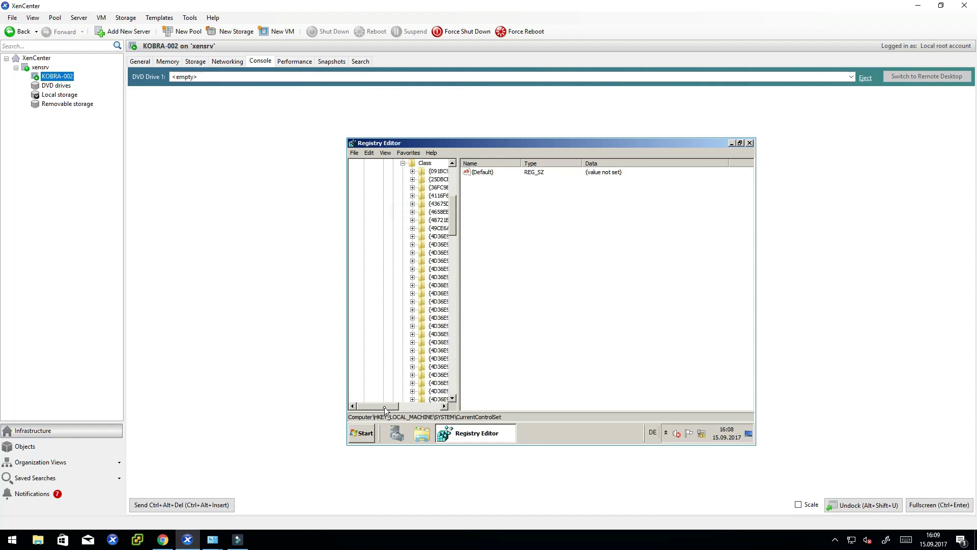
drag(385, 408, 412, 408)
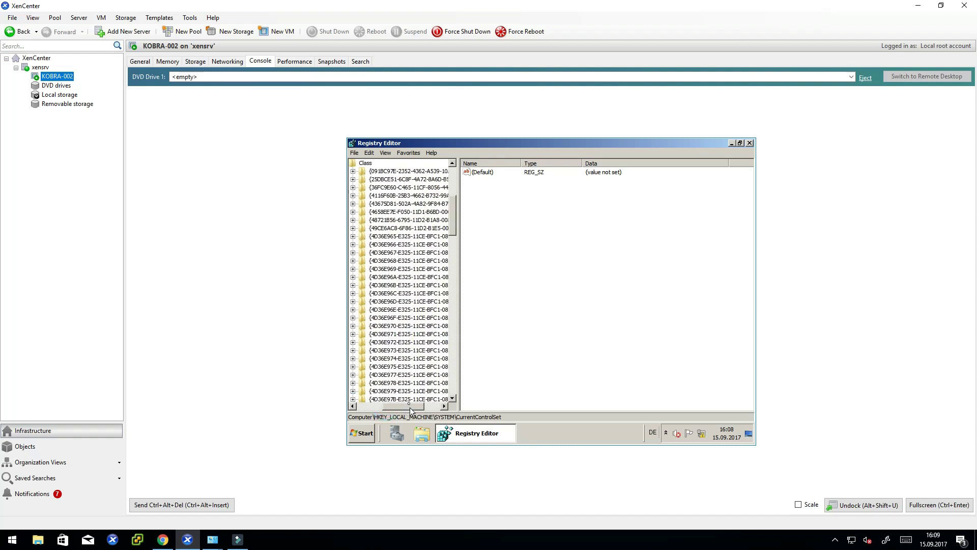
click(391, 278)
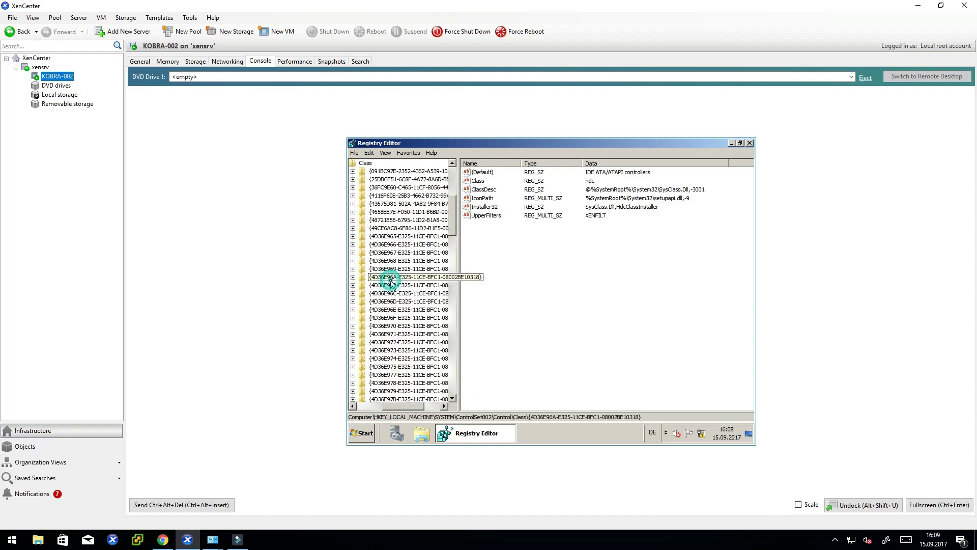
click(482, 216)
key(Delete)
click(632, 288)
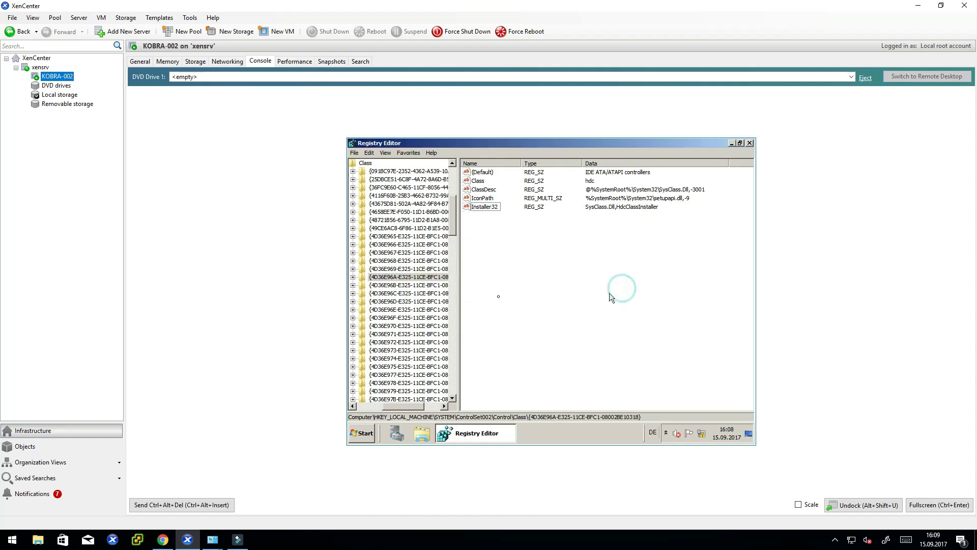
- Delete the XENFILT UpperFilters value from ControlSet002's System devices class key
click(391, 303)
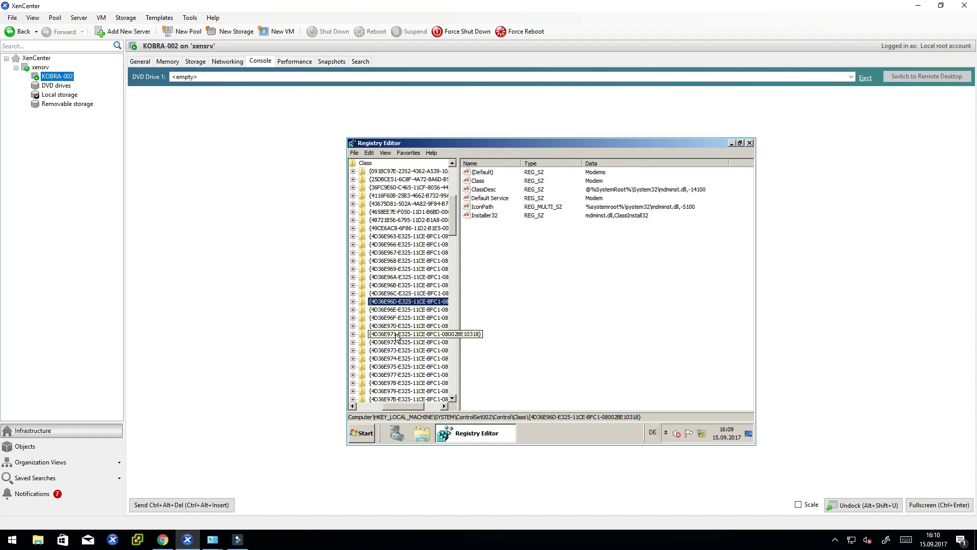
scroll(400, 347, down, 3)
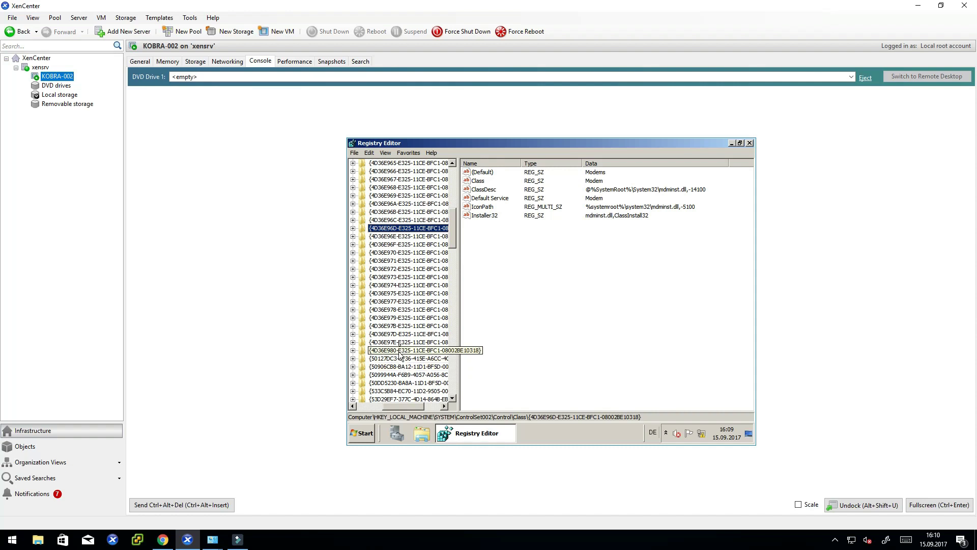
click(402, 334)
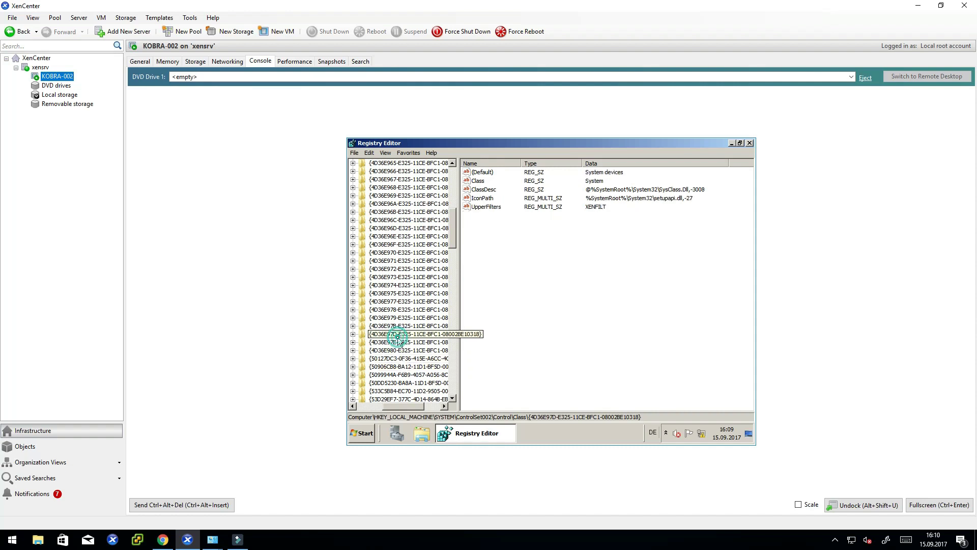
click(486, 207)
key(Delete)
click(624, 288)
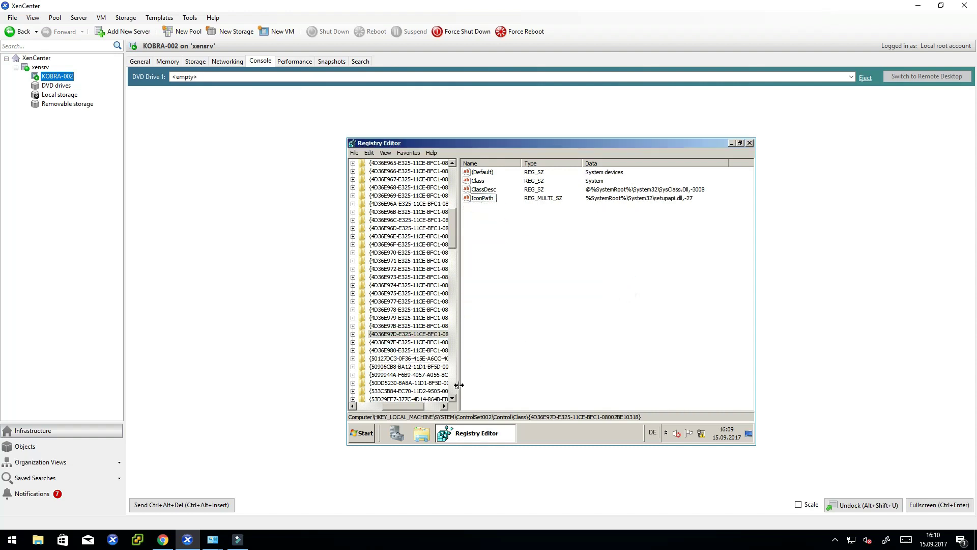
drag(421, 407, 398, 407)
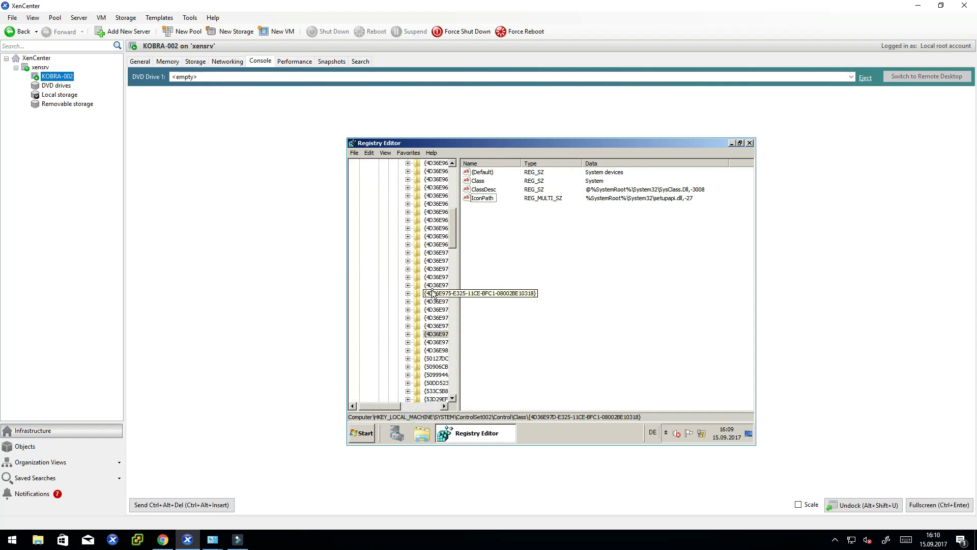
- Collapse ControlSet002 and expand ControlSet001, folding its services key
drag(452, 244, 453, 203)
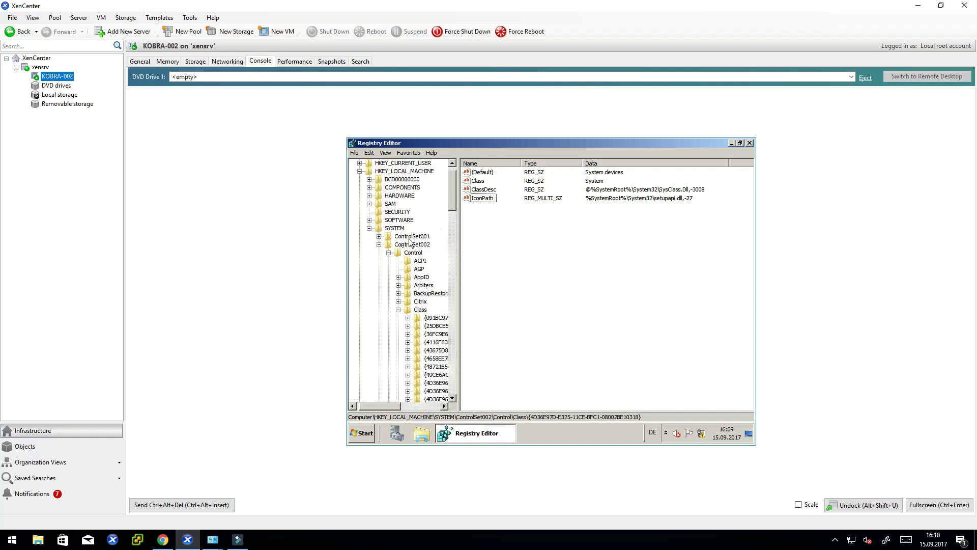
click(384, 250)
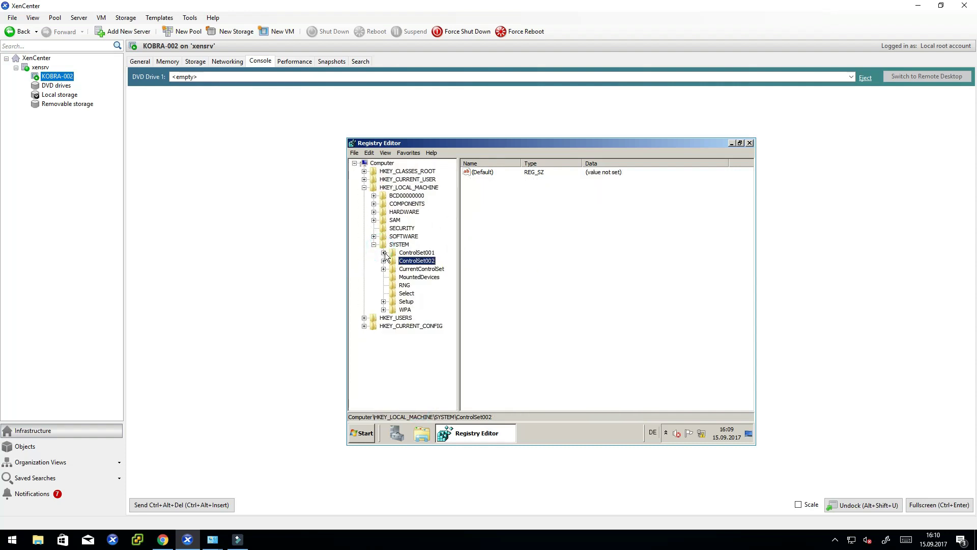
click(385, 253)
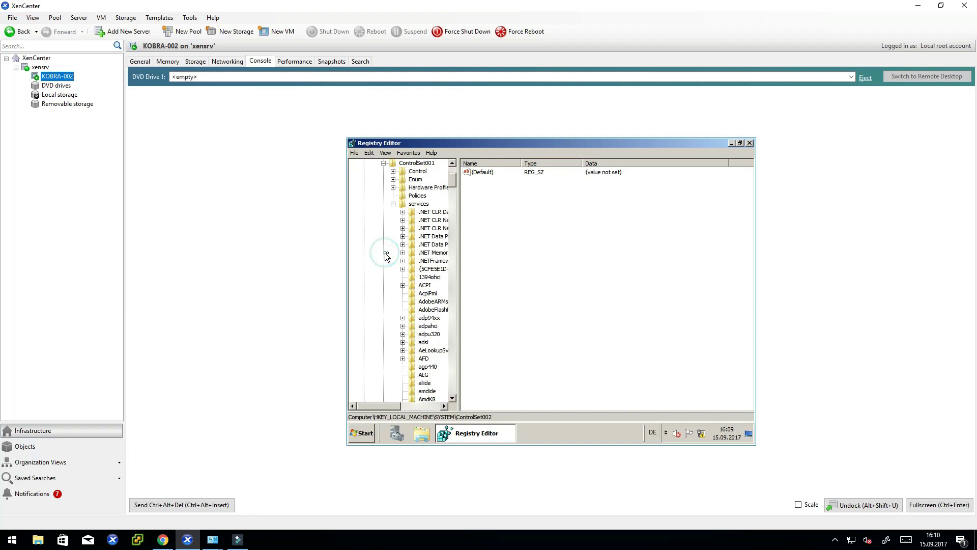
click(393, 203)
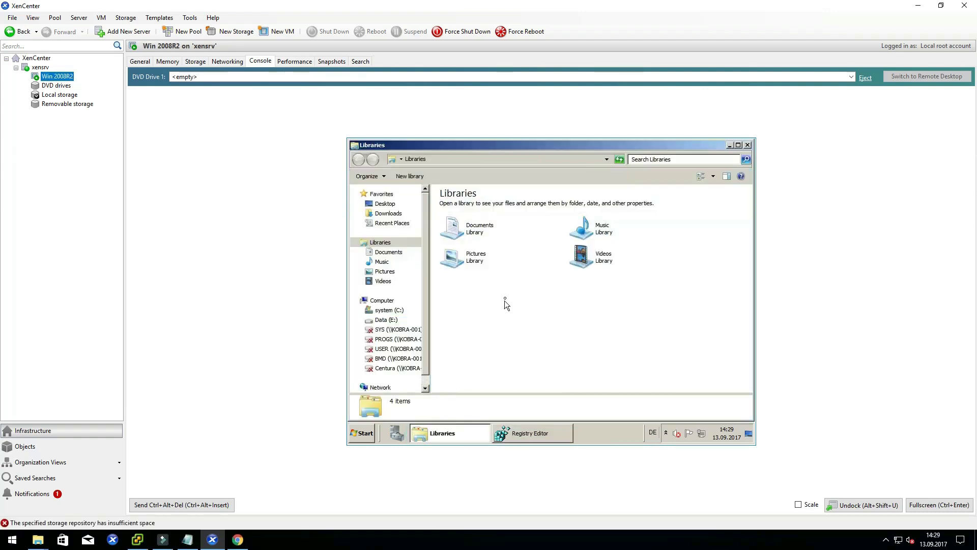
- Browse to C:\Windows\System32\drivers in the VM
click(398, 310)
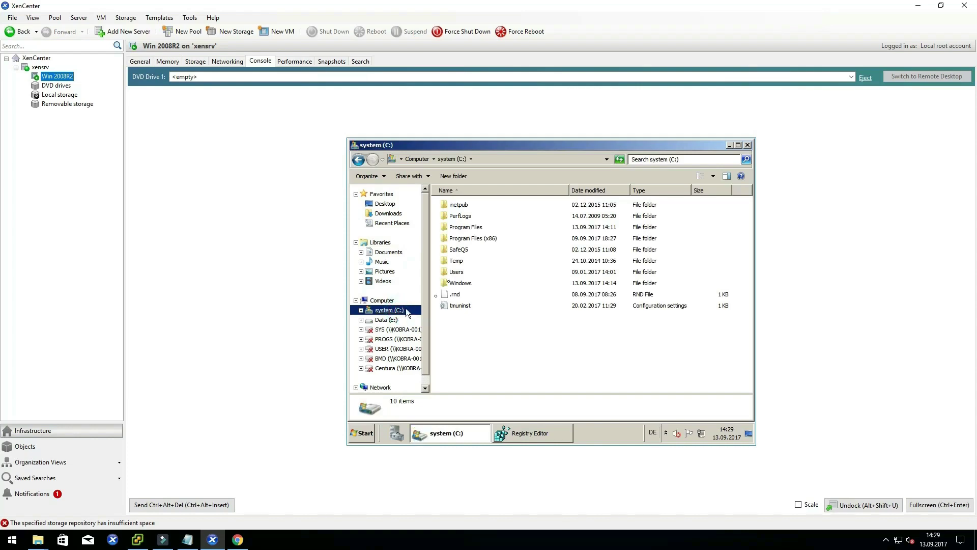
double_click(459, 284)
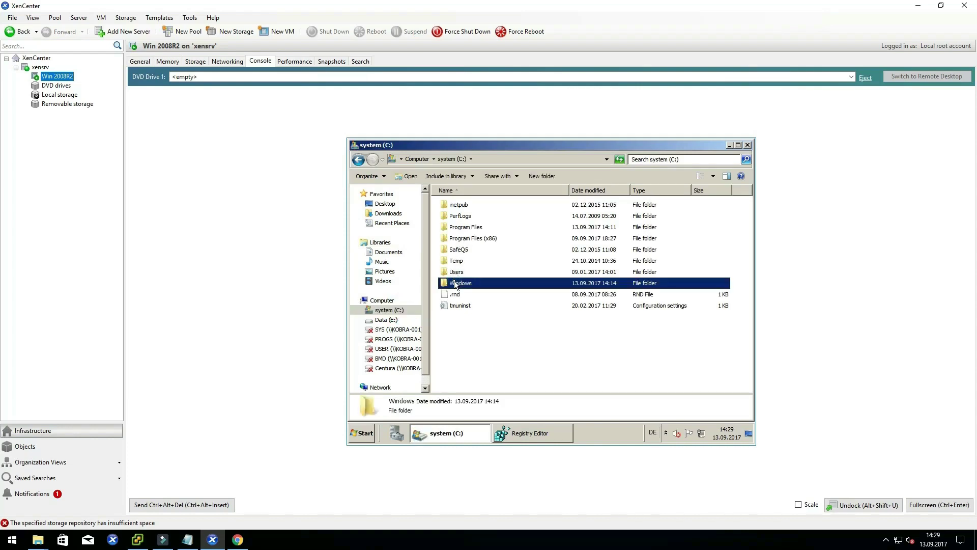
scroll(459, 291, down, 15)
scroll(458, 301, up, 6)
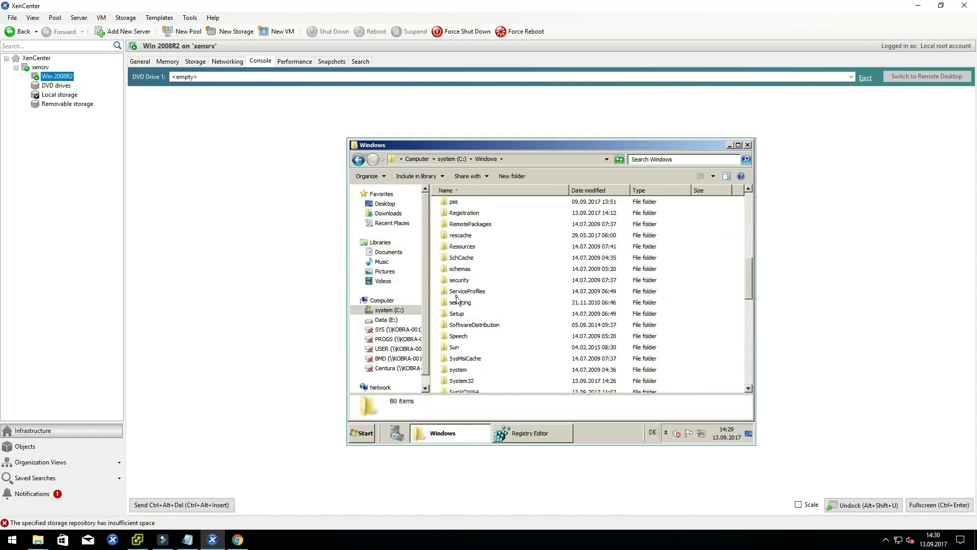
scroll(457, 301, down, 3)
double_click(457, 289)
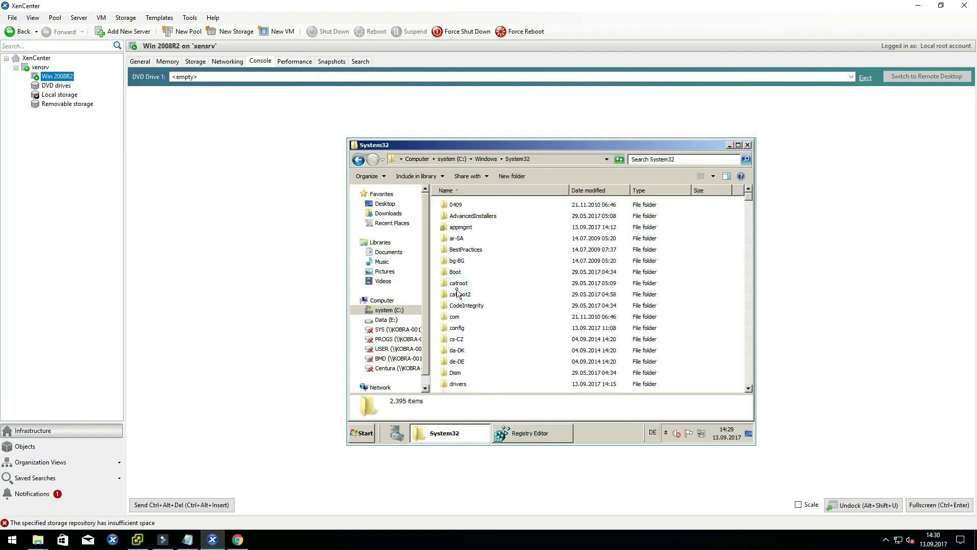
scroll(458, 301, down, 3)
double_click(458, 297)
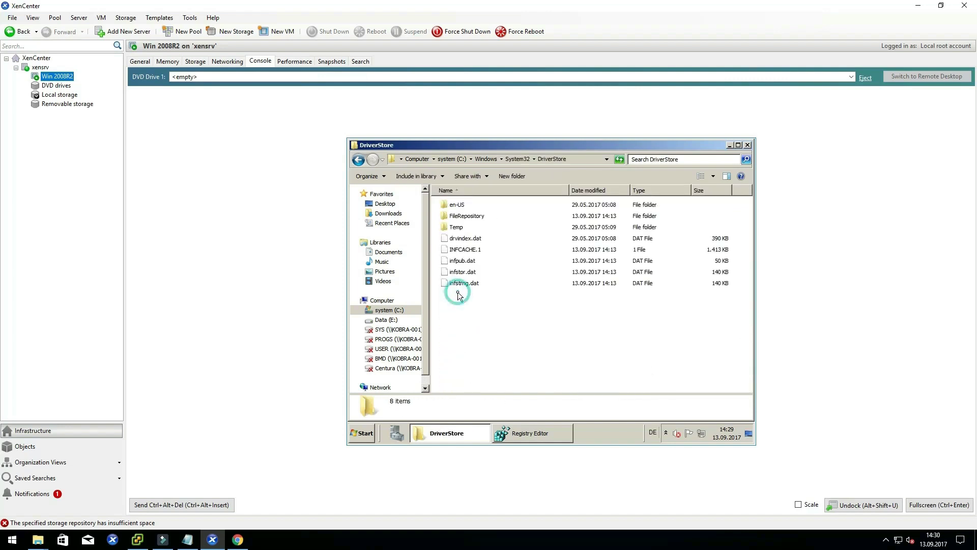
key(alt+Left)
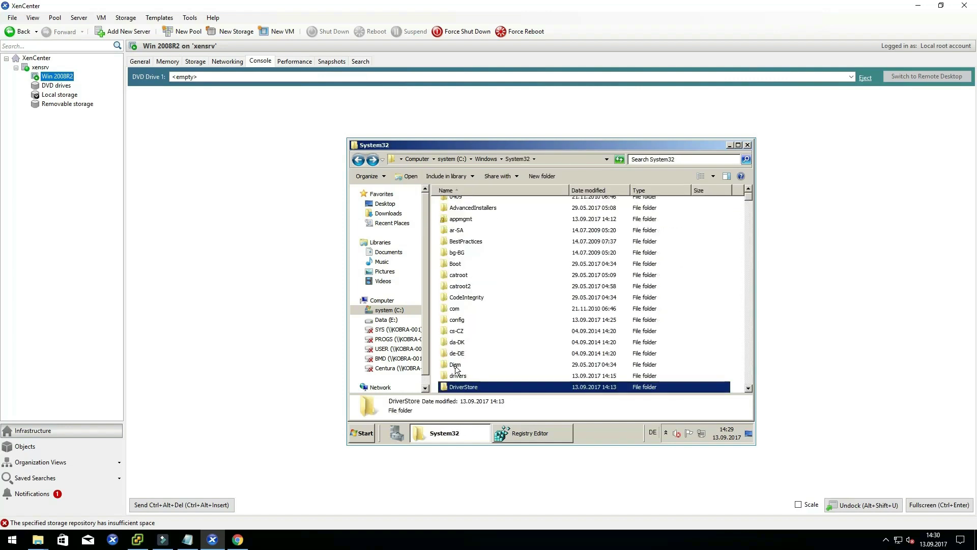
double_click(457, 376)
scroll(466, 356, down, 20)
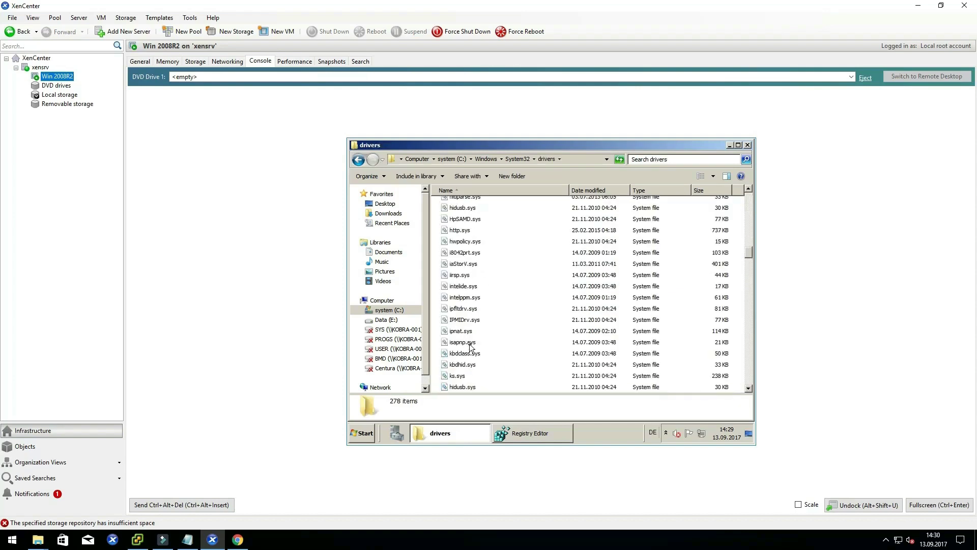
scroll(471, 346, down, 20)
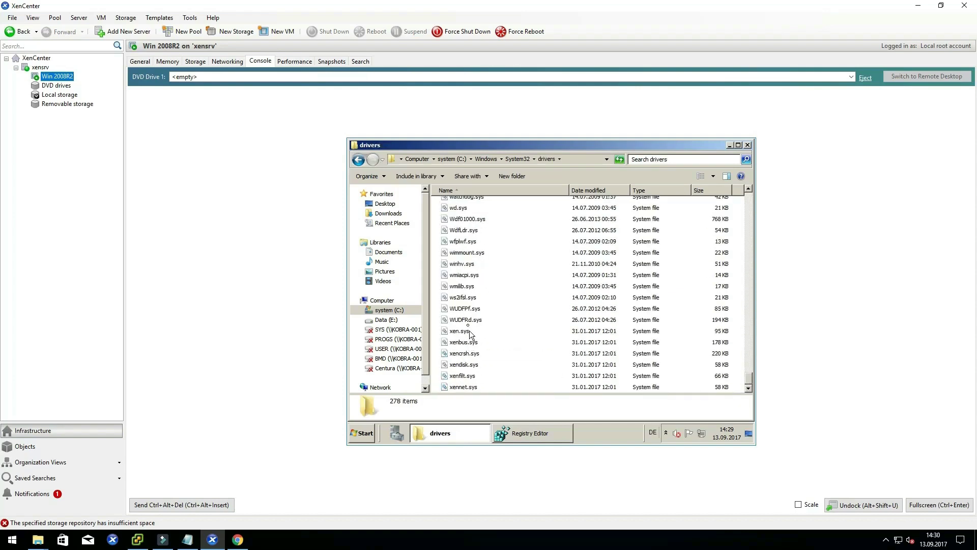
- Delete the six Xen driver files, xen.sys through xennet.sys, then close the folder
click(463, 335)
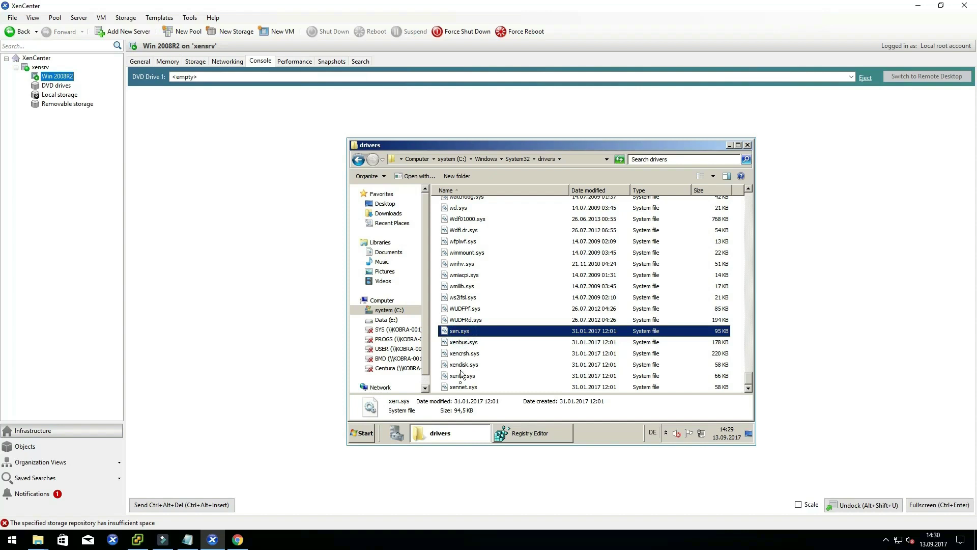
shift+click(460, 388)
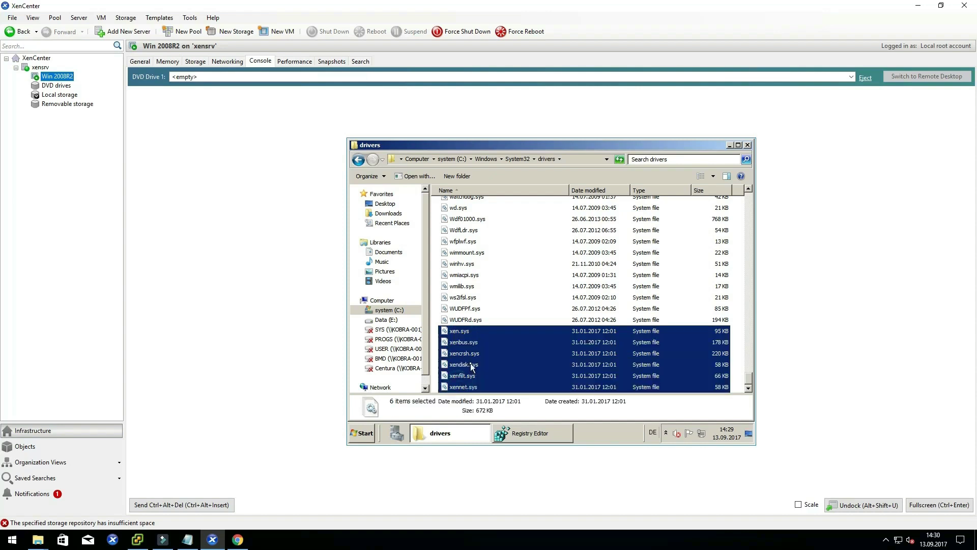
key(Delete)
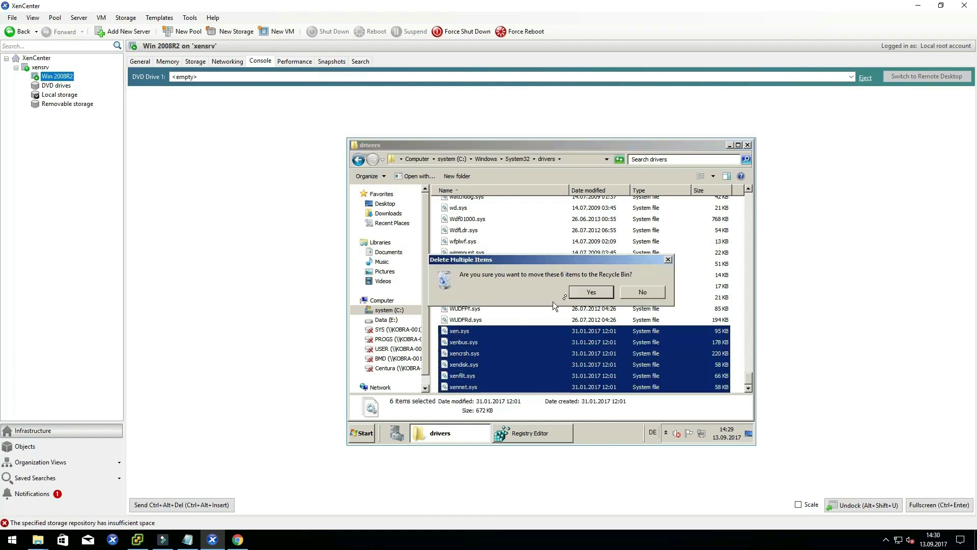
click(579, 293)
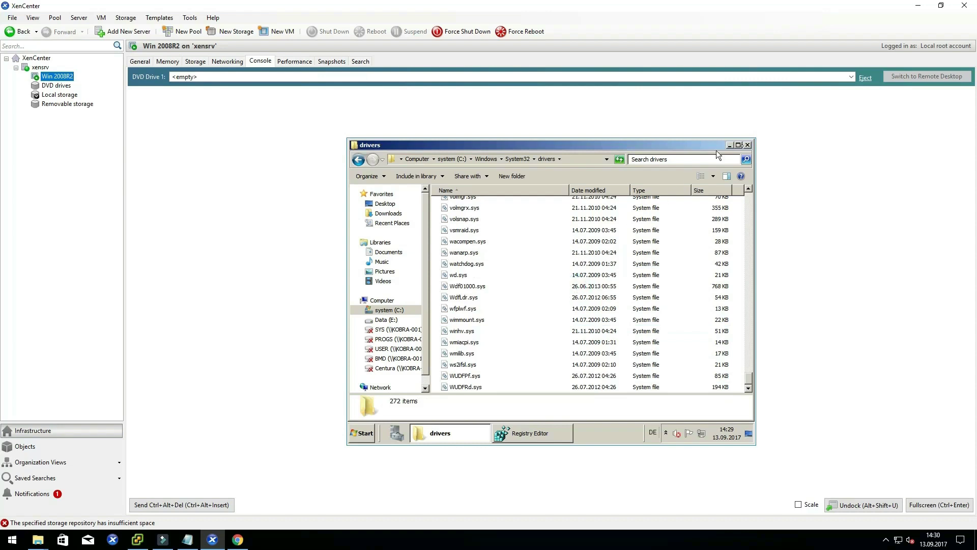
click(748, 146)
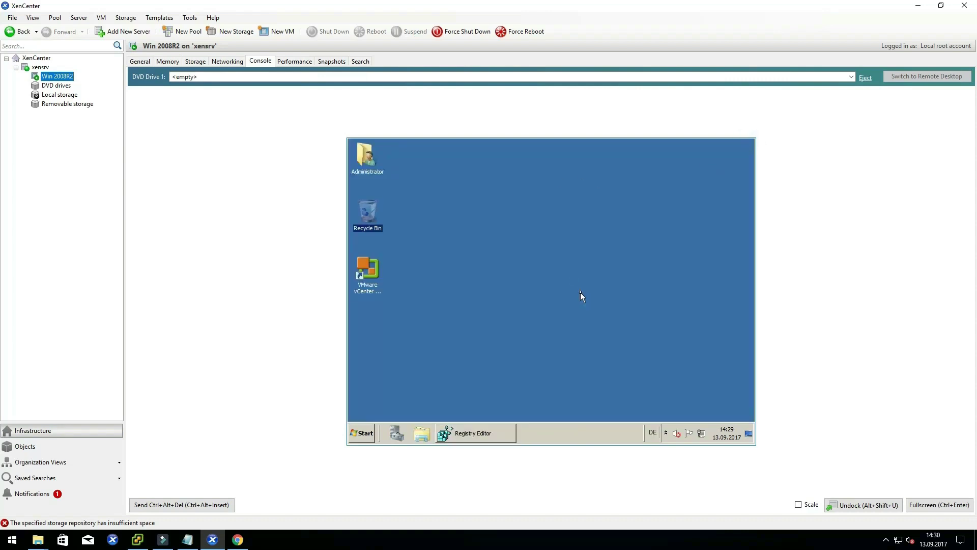
- Restart the VM from the Start menu, giving 'f' as the Shutdown Event Tracker comment
click(371, 433)
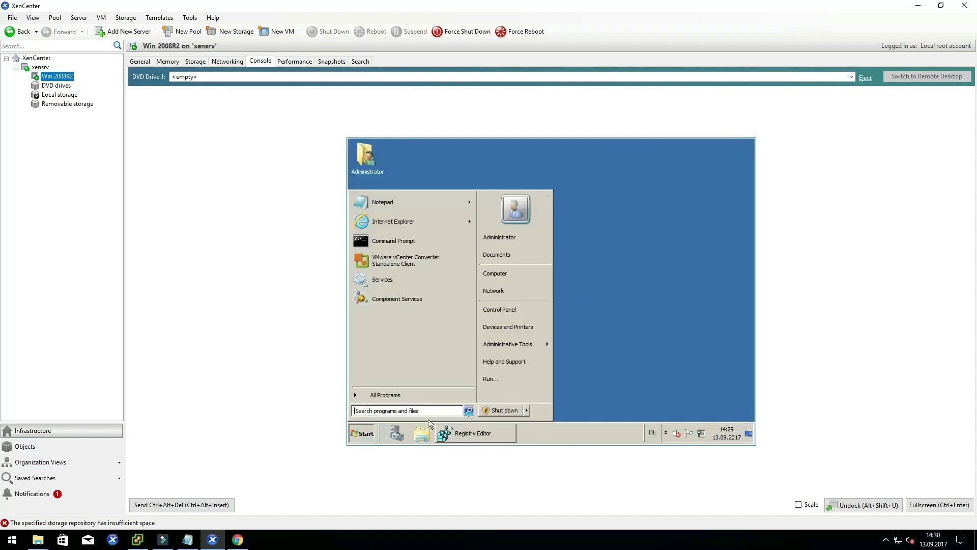
click(527, 410)
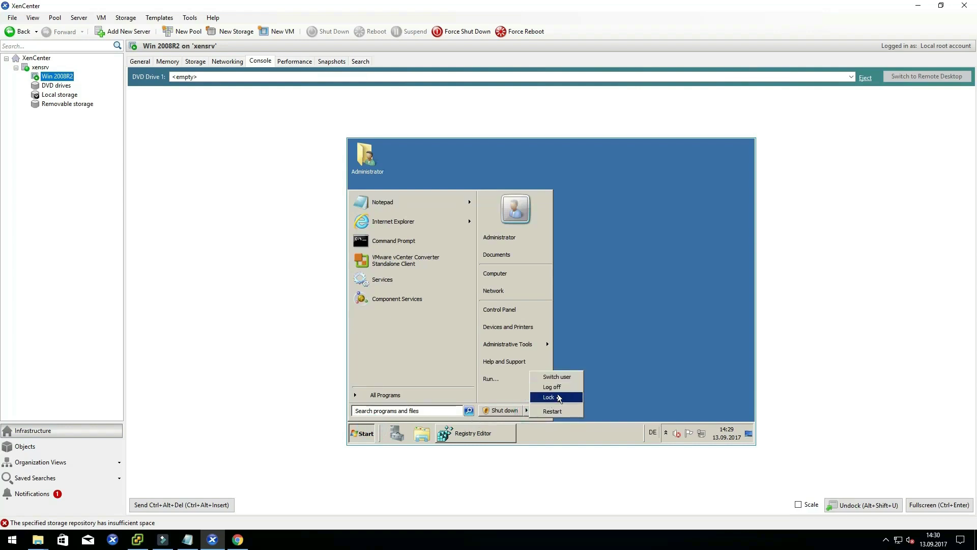
click(557, 411)
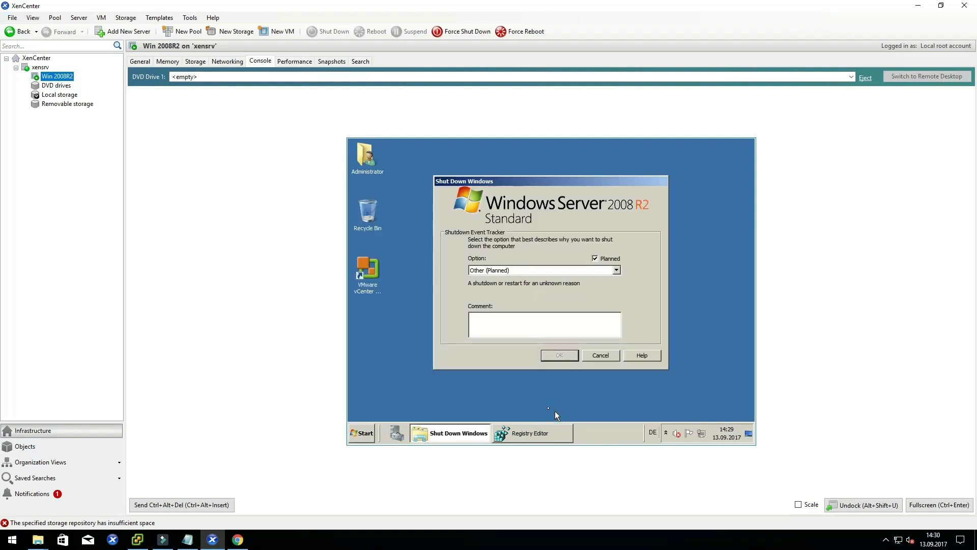
click(493, 324)
text(final reboot before conversion)
click(557, 355)
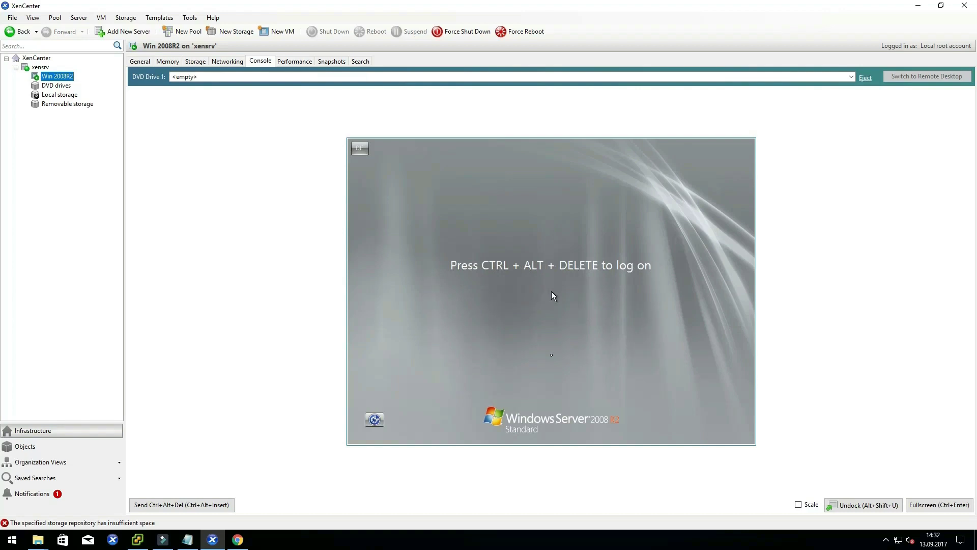
- Log back in to the VM with the administrator password
click(209, 504)
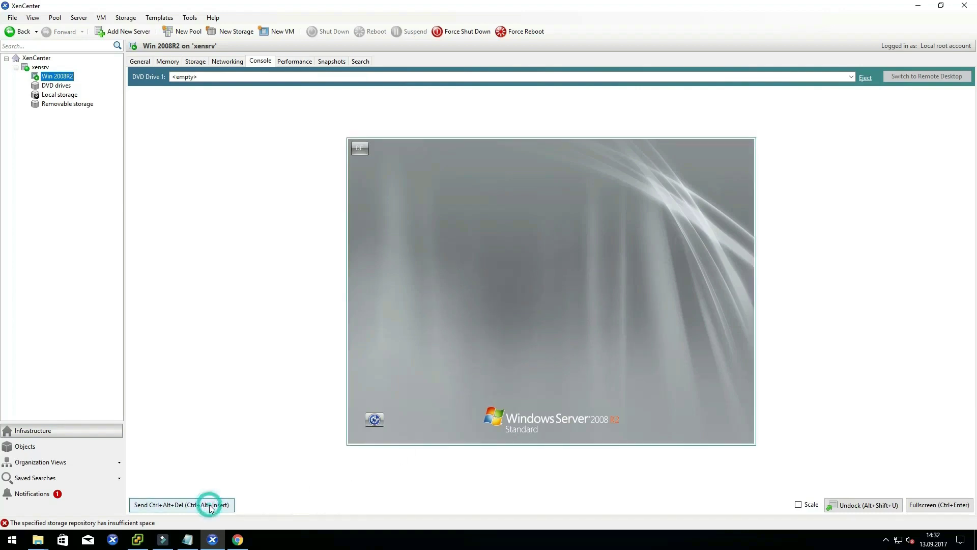
text(********)
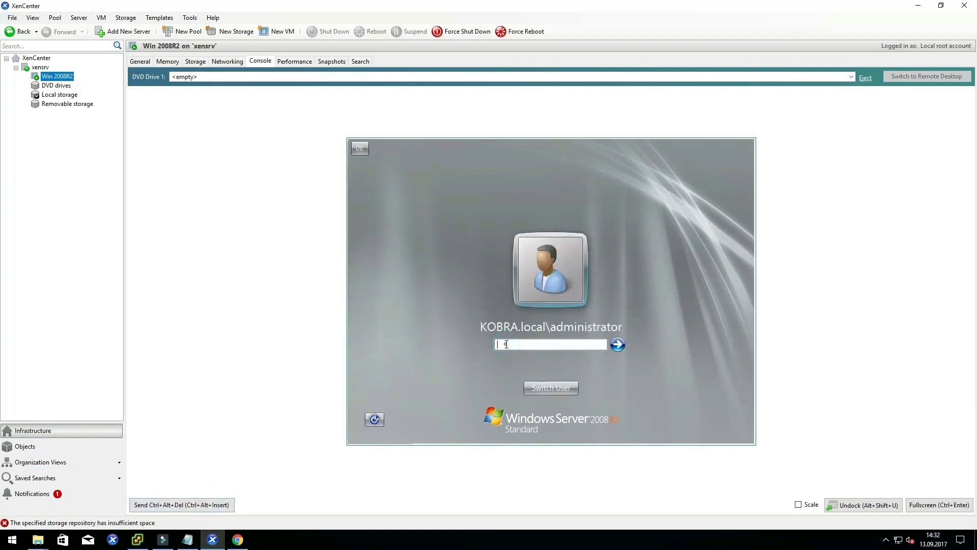
key(Return)
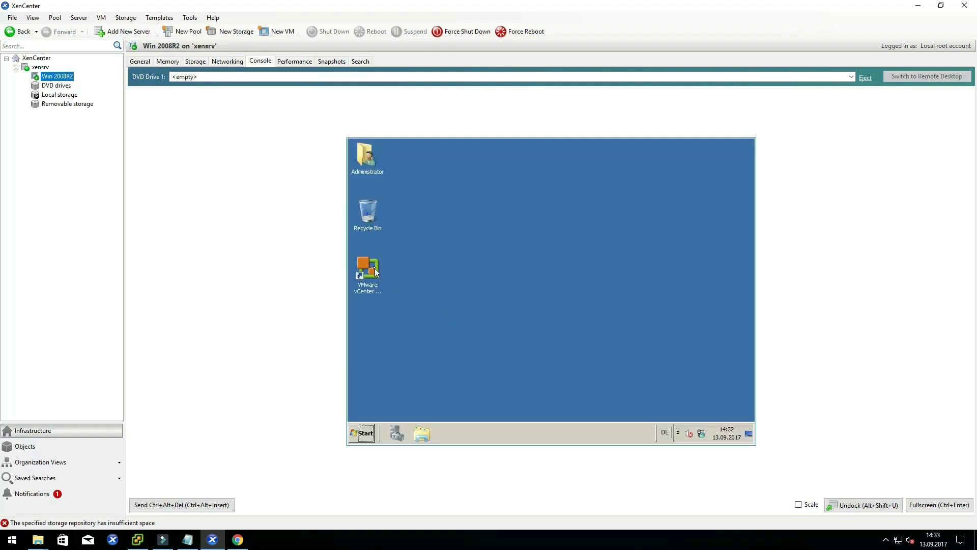
- Launch VMware vCenter Converter Standalone from its desktop shortcut
double_click(375, 268)
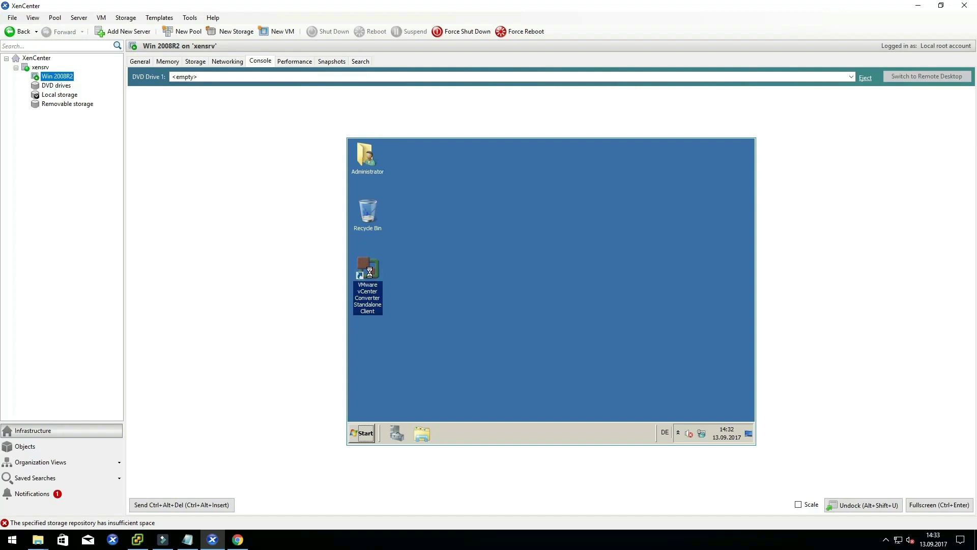
right_click(370, 271)
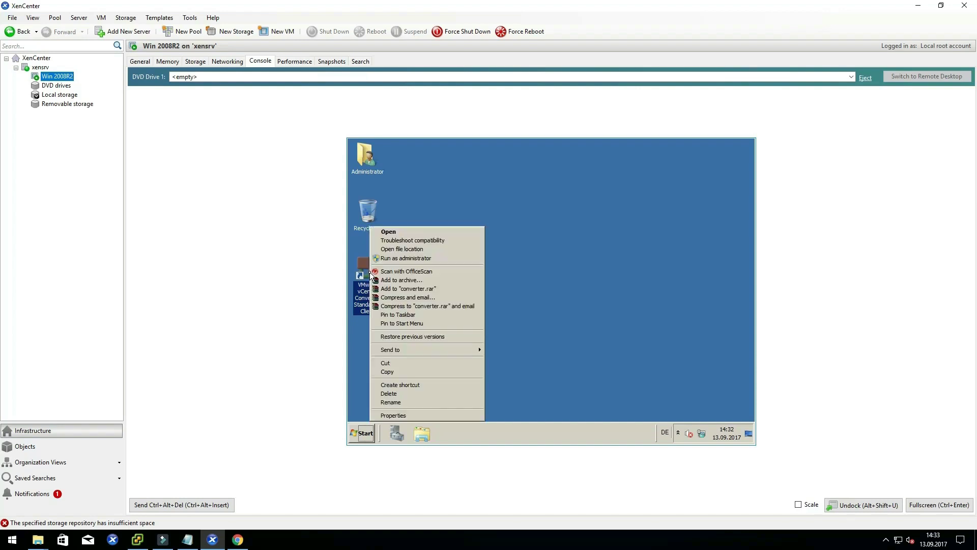
click(393, 234)
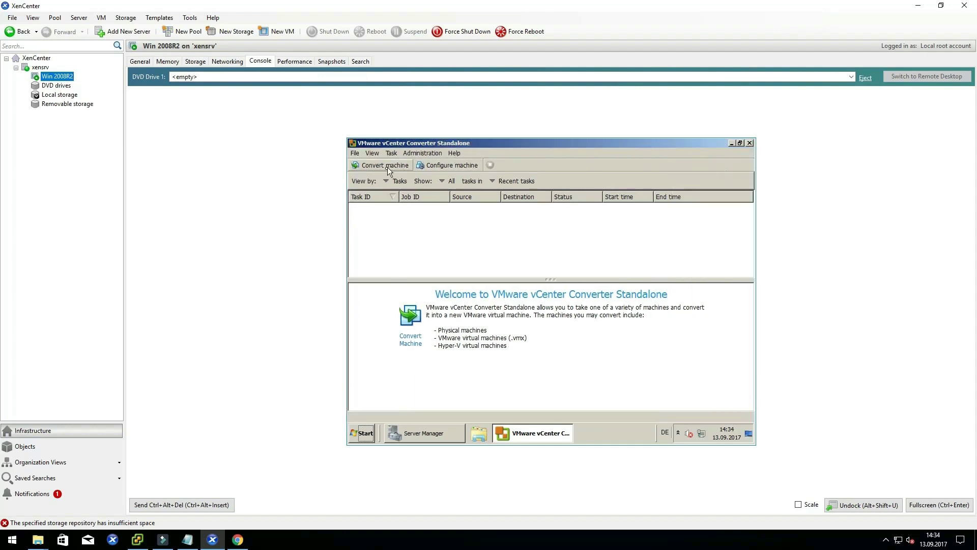
- Set up a machine conversion from this local machine to vSphere server 192.168.71.211 with administrator credentials
click(387, 167)
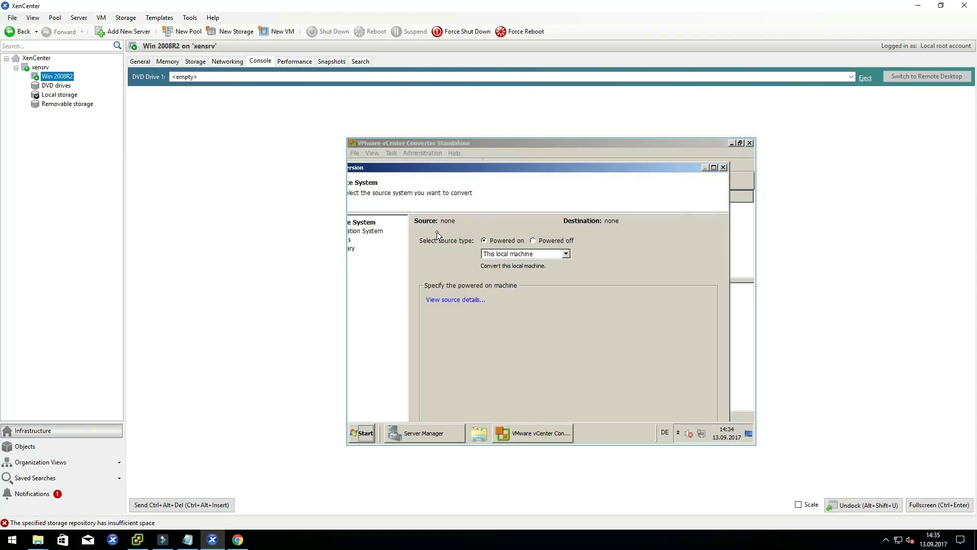
click(715, 168)
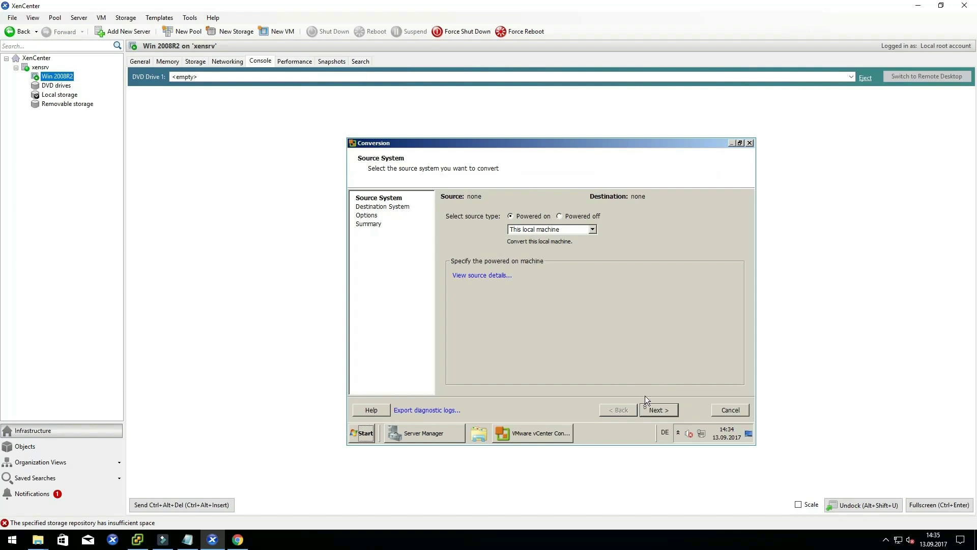
click(655, 409)
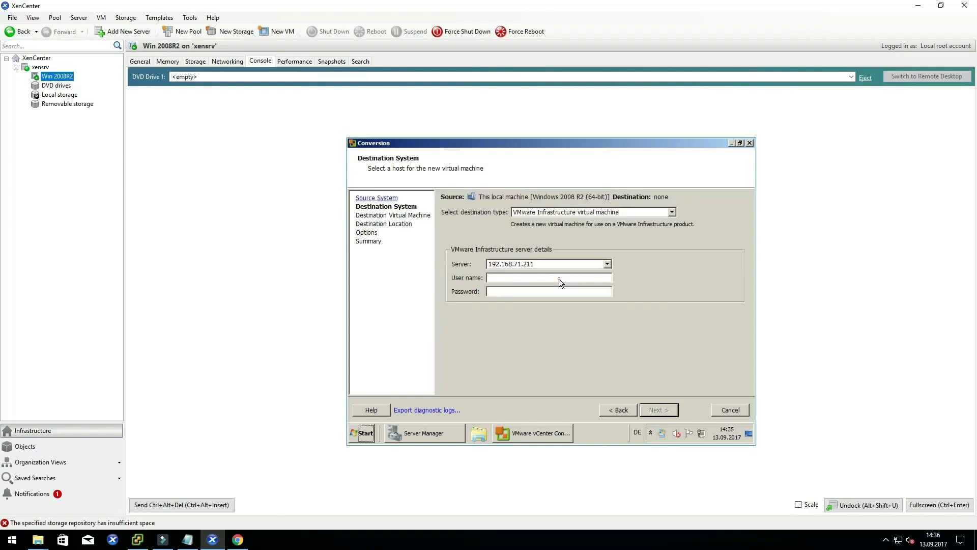
click(559, 279)
text(administrator@vsphere.lo********)
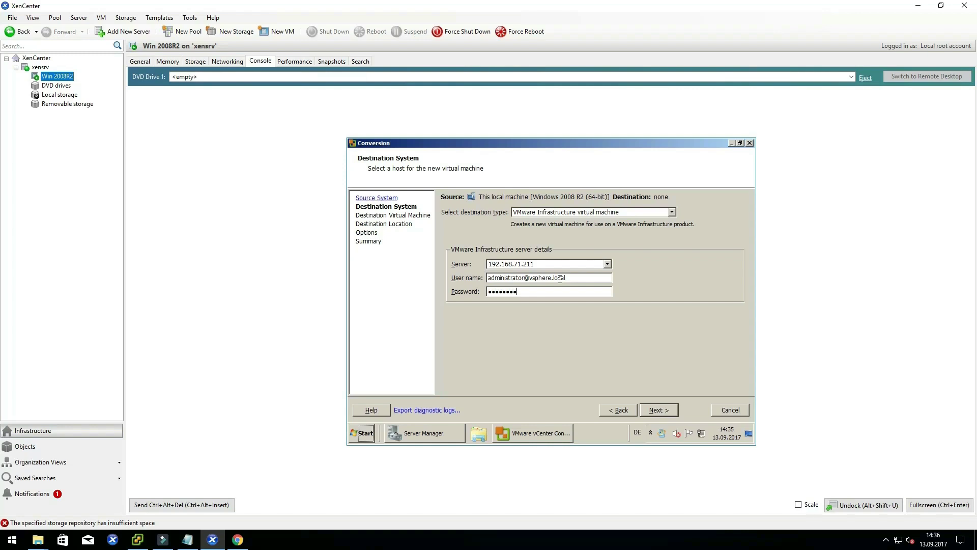
click(660, 410)
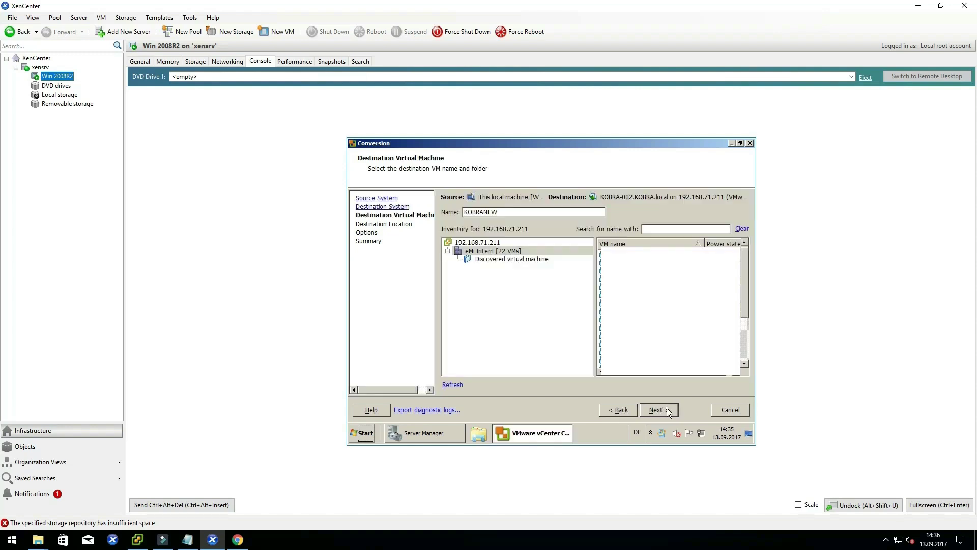
- Keep the name KOBRANEW, choose the iSCASI Synology datastore, and proceed to Summary
click(667, 409)
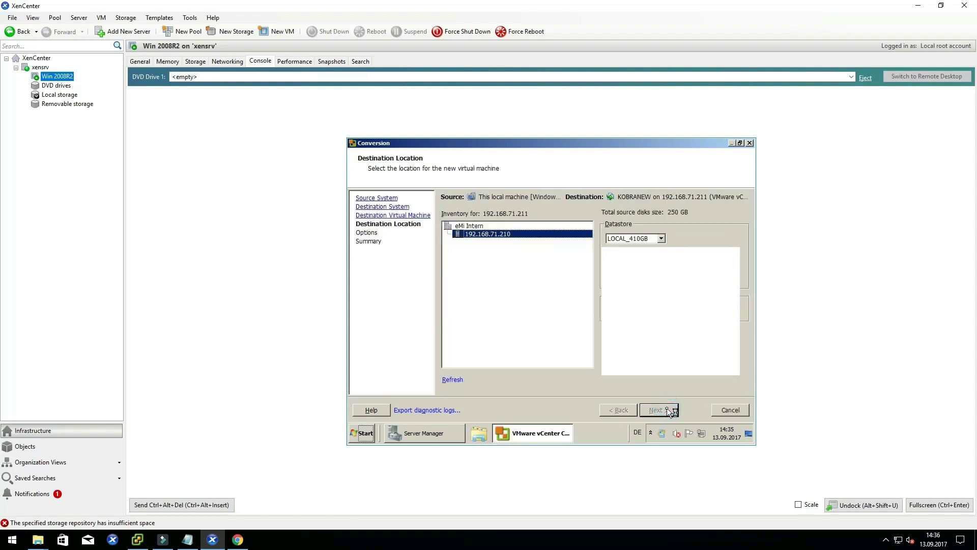
click(635, 239)
click(631, 260)
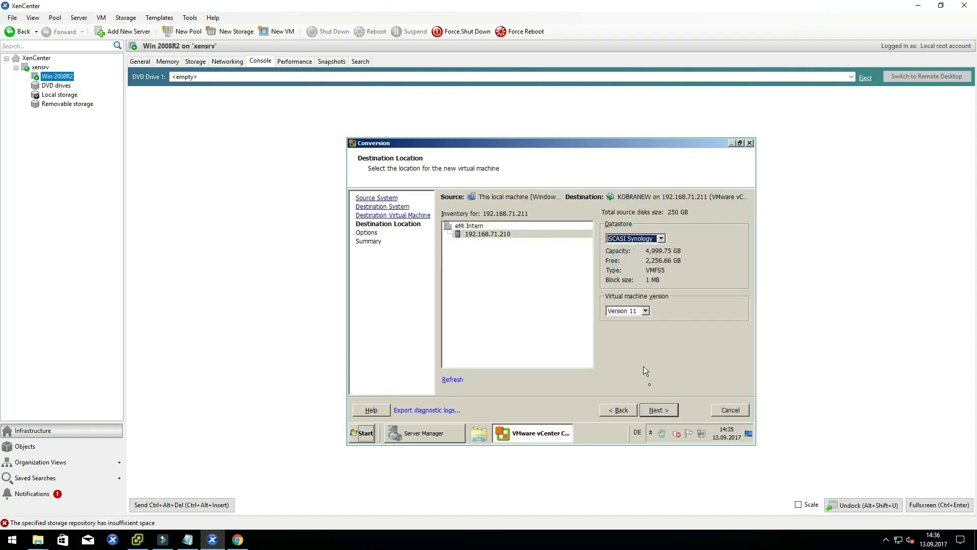
click(653, 405)
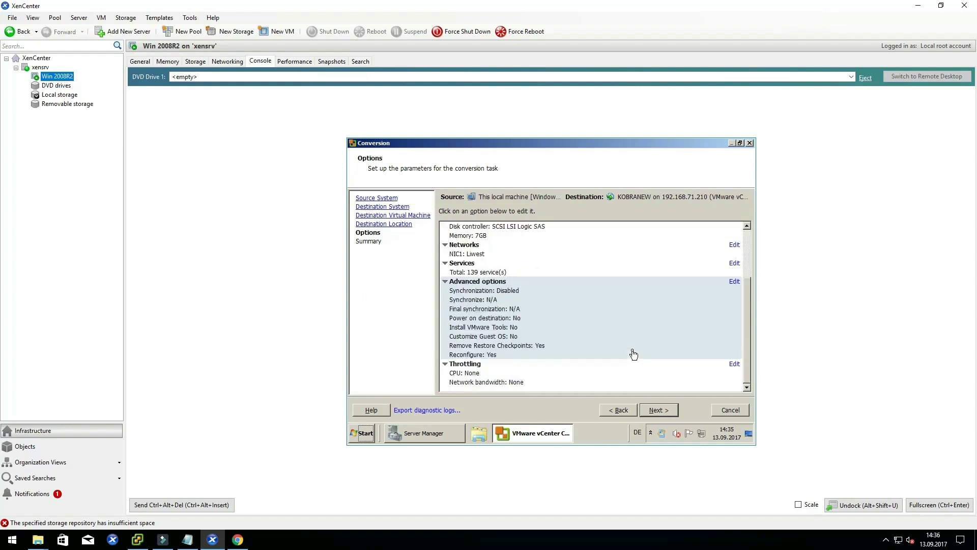
scroll(634, 354, down, 3)
click(659, 412)
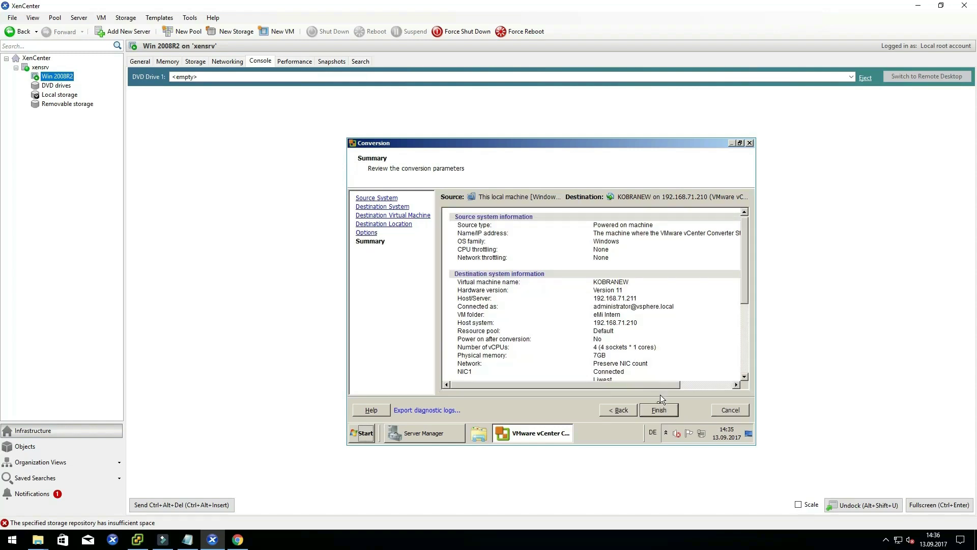
- Finish the wizard to launch the conversion and follow its progress in the task list
click(662, 410)
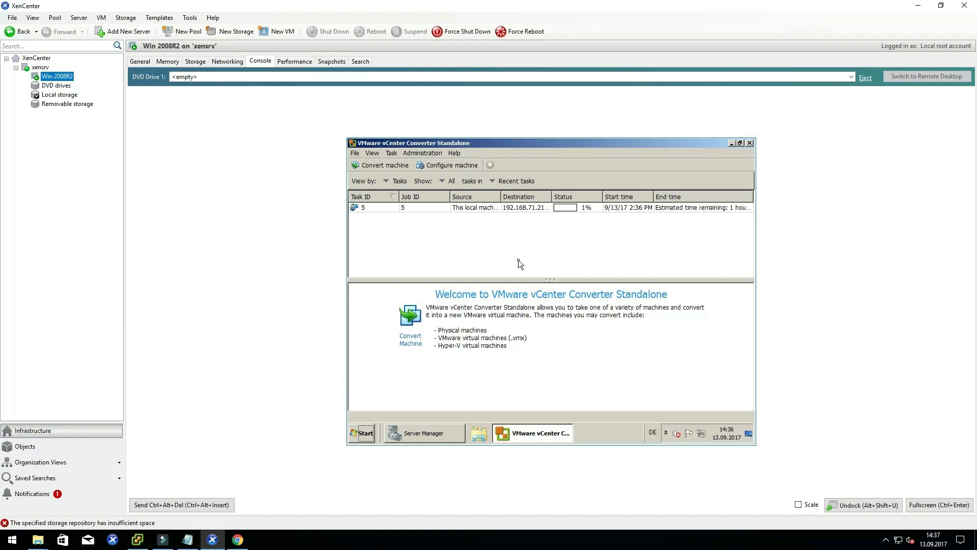
click(518, 262)
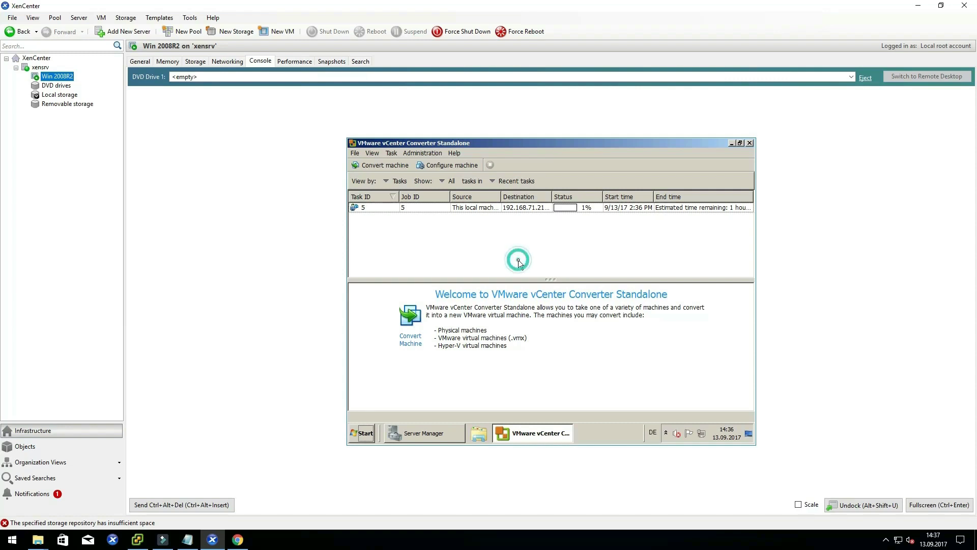
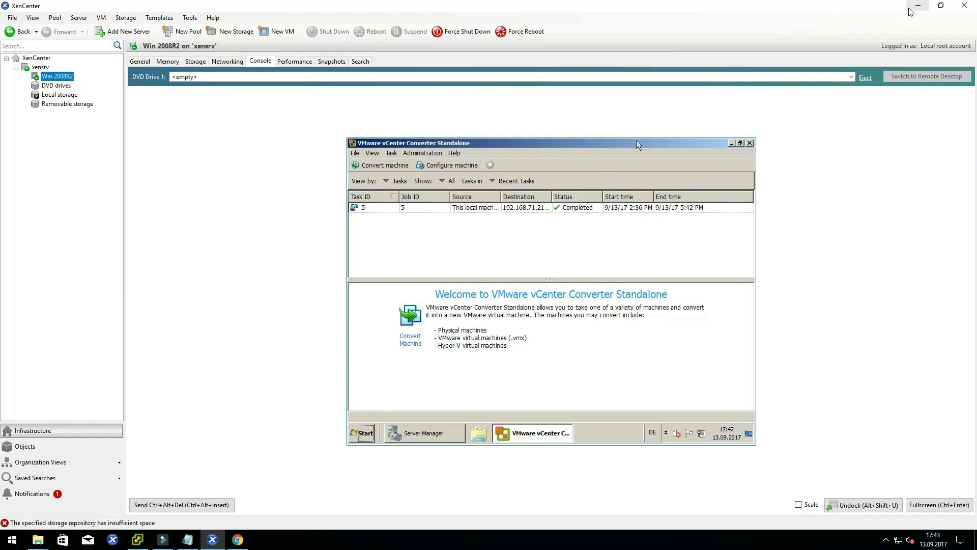
- Shut down the original Windows 2008 R2 guest with comment 'do', then minimize XenCenter
click(362, 434)
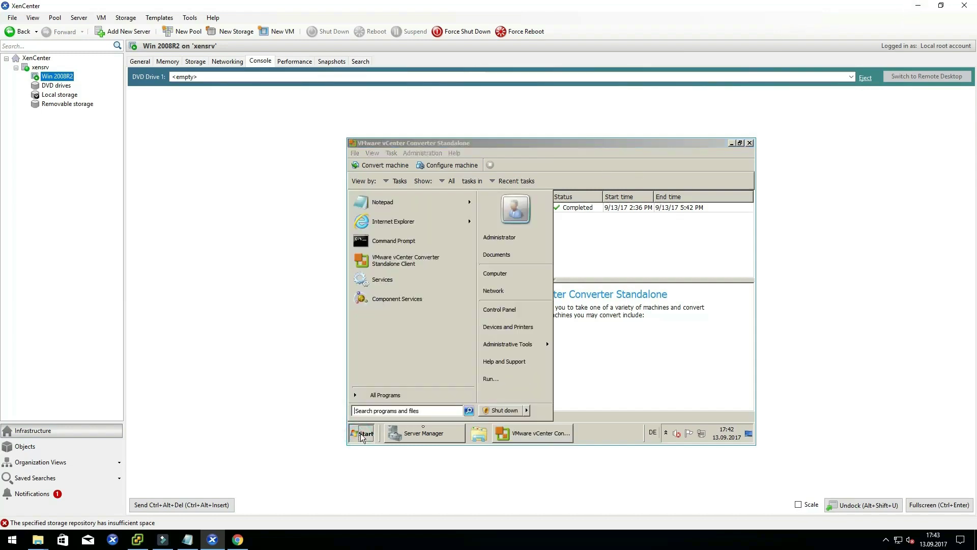
click(497, 411)
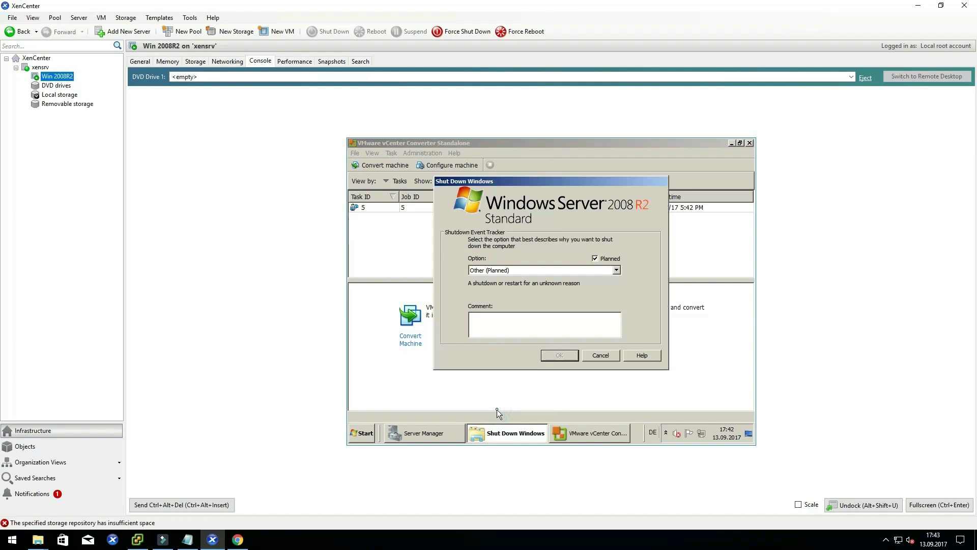
click(547, 317)
text(do)
key(Return)
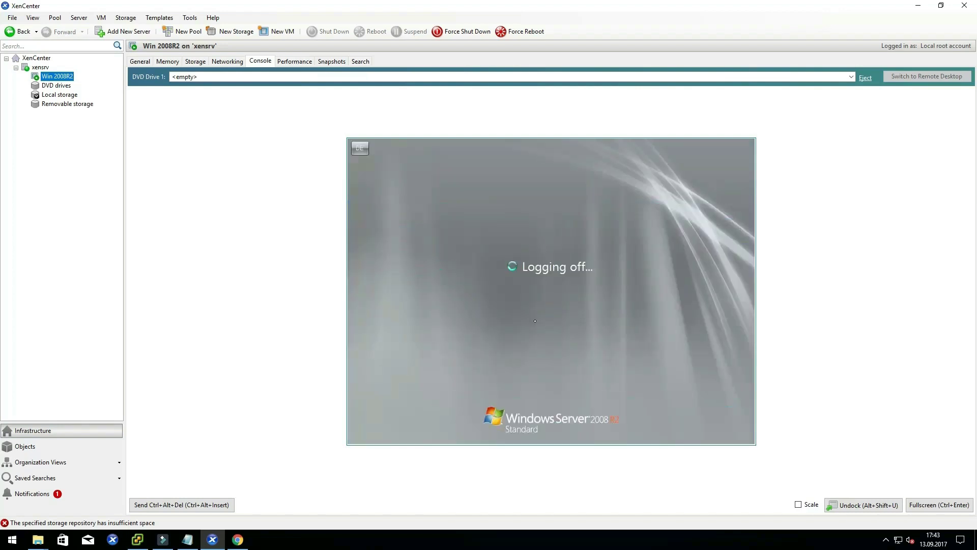
click(919, 6)
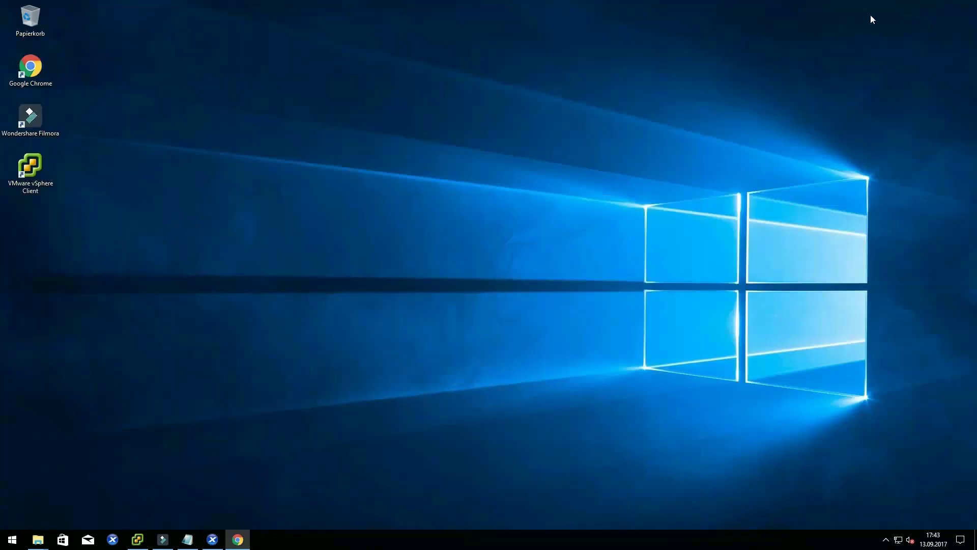
- Power off KOBRA-002 via Betrieb > Ausschalten, confirming Ja, then show KOBRANEW's Konsole
click(146, 542)
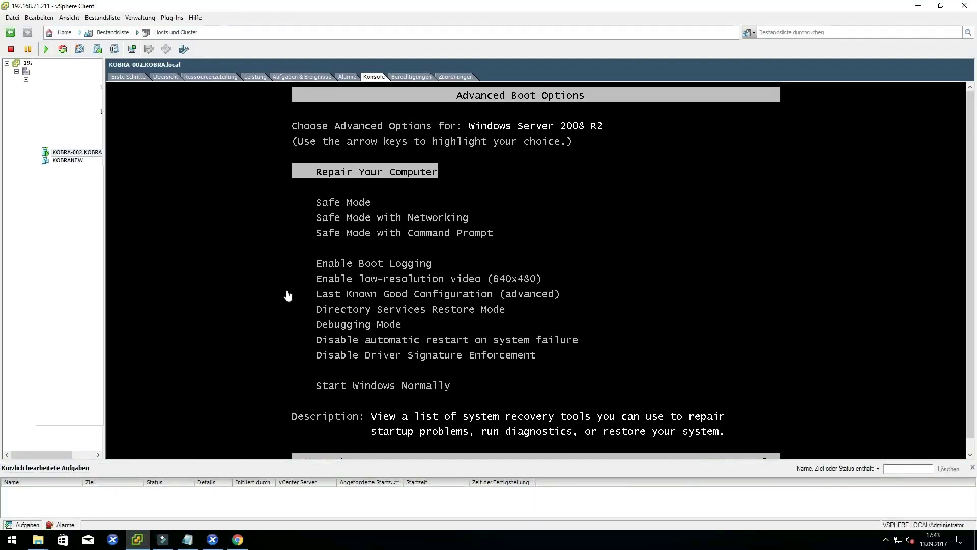
right_click(71, 154)
mouse_move(88, 159)
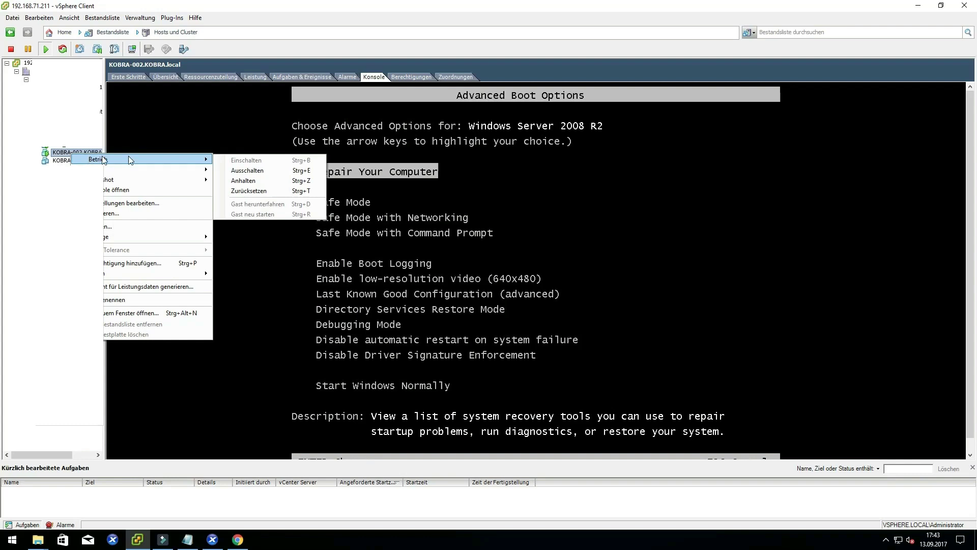
click(240, 169)
click(516, 312)
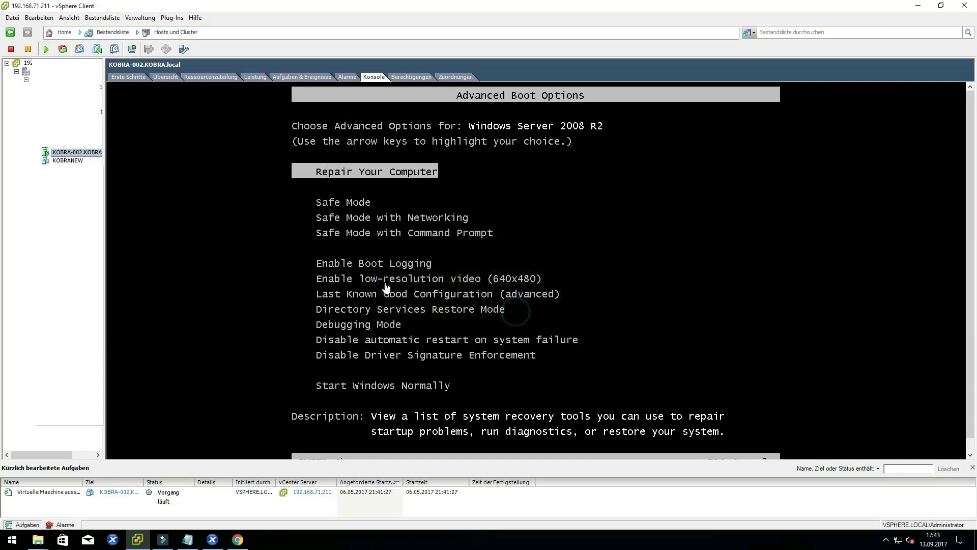
click(67, 161)
click(374, 77)
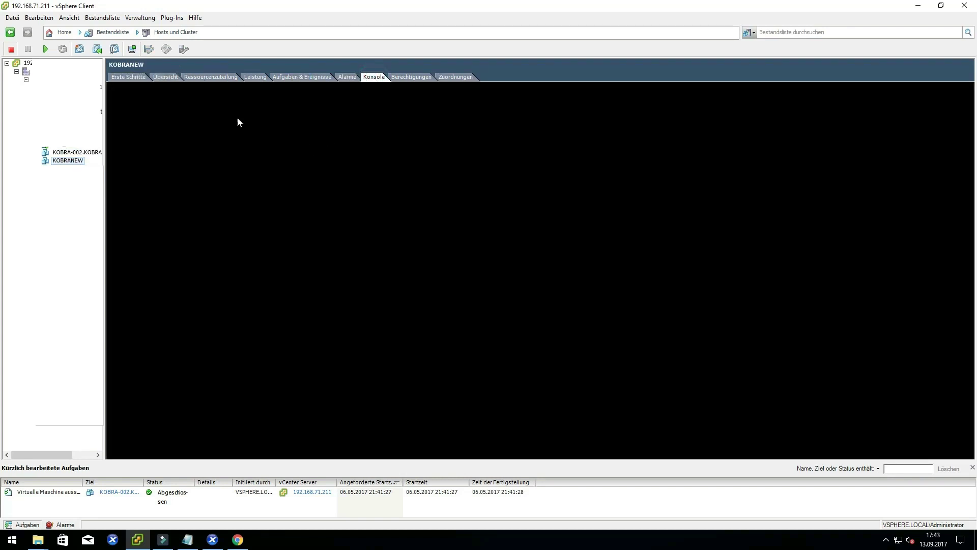
- Power on KOBRANEW and enlarge its console in a separate, repositioned window
click(45, 49)
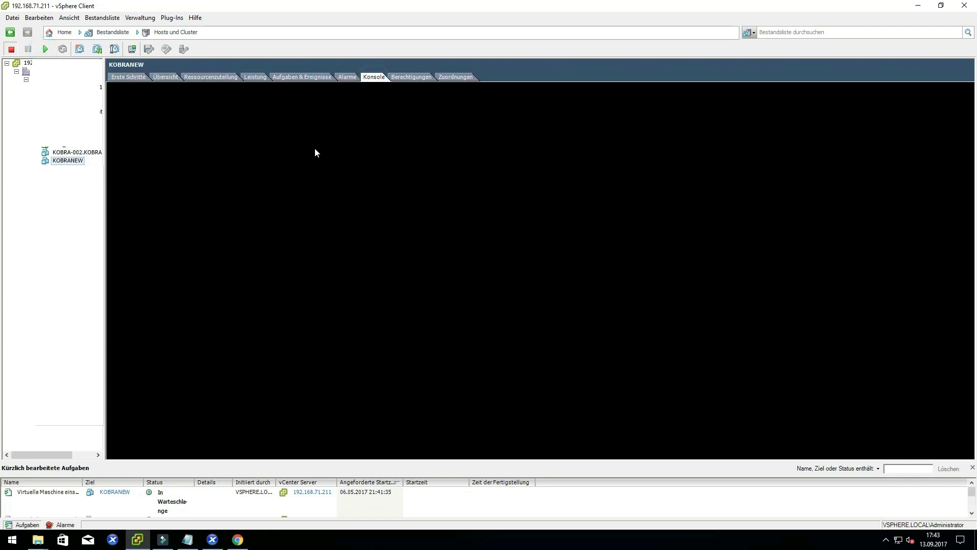
click(132, 49)
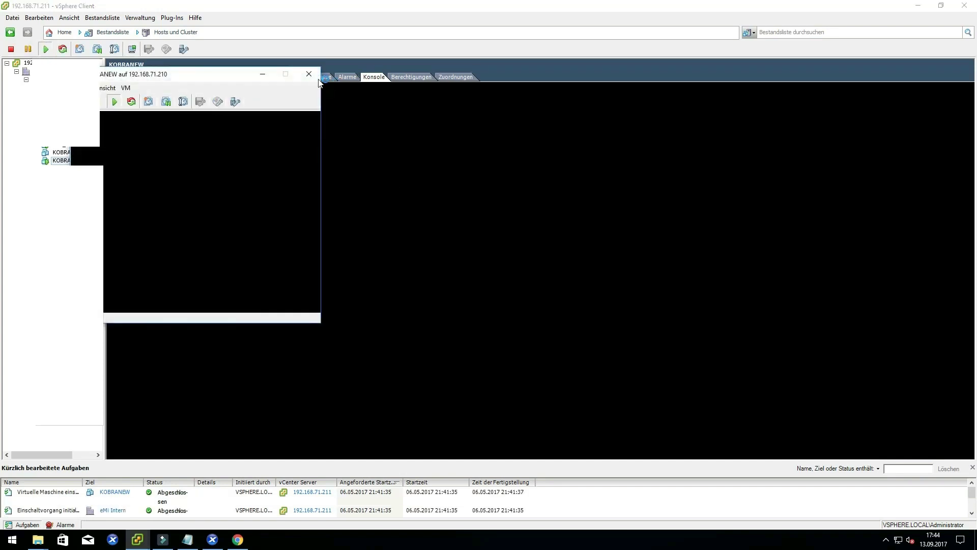
drag(235, 84, 445, 115)
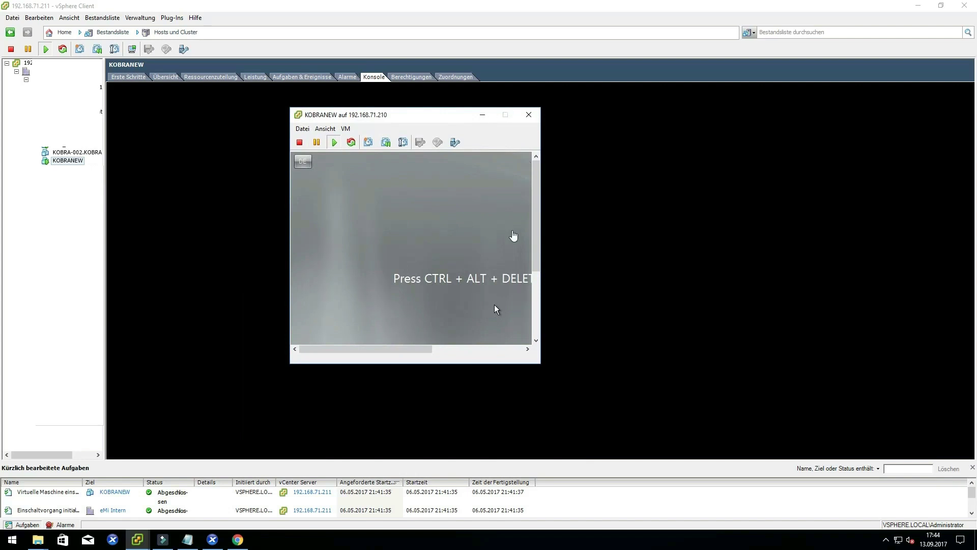
drag(537, 344, 910, 549)
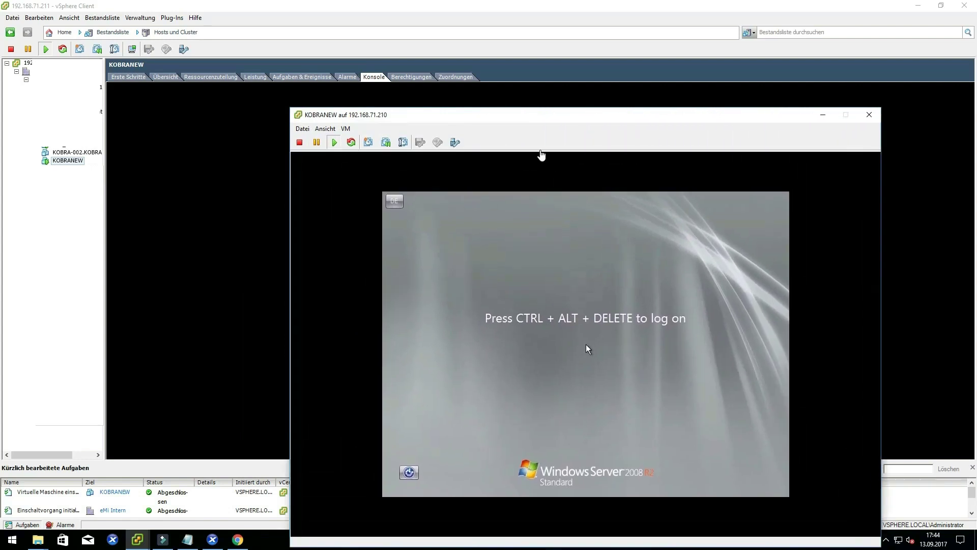
drag(509, 120, 411, 59)
- Send STRG+ALT+ENTF to the guest, log on with the account password, and dismiss the connections notice
click(245, 67)
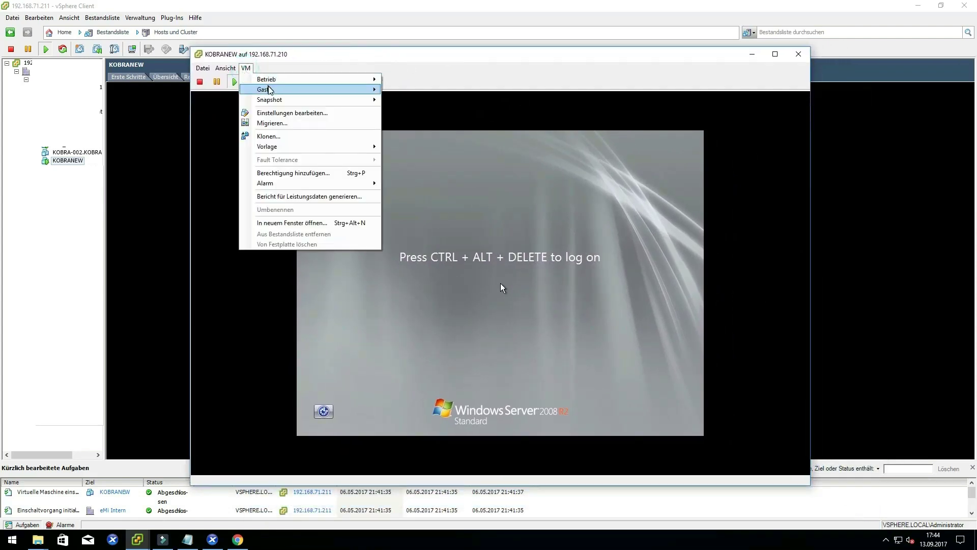
mouse_move(273, 92)
click(427, 100)
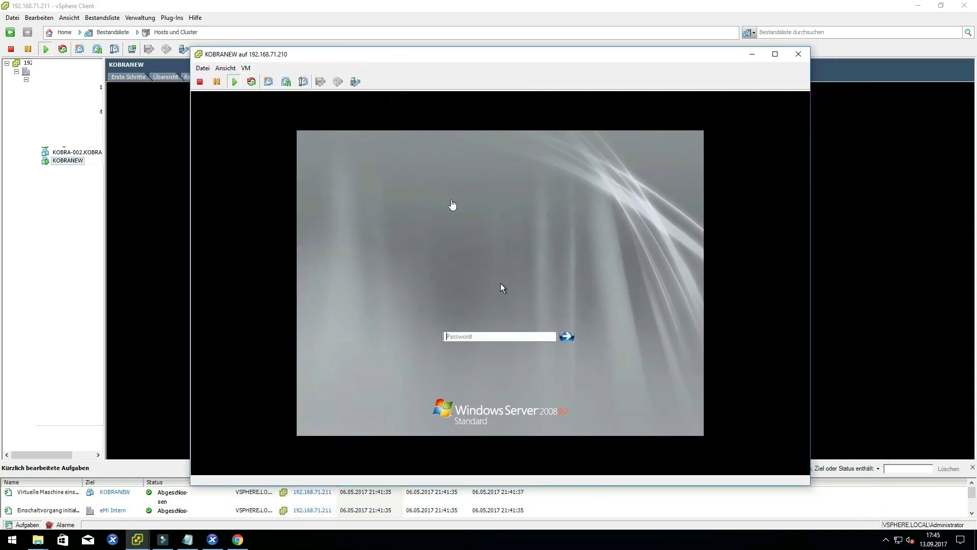
click(500, 283)
text(***)
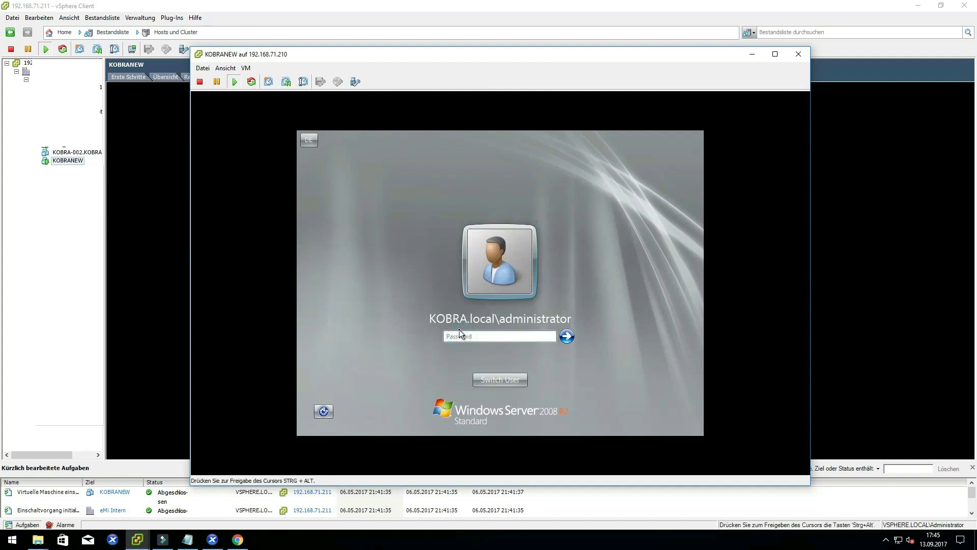
text(***)
key(Return)
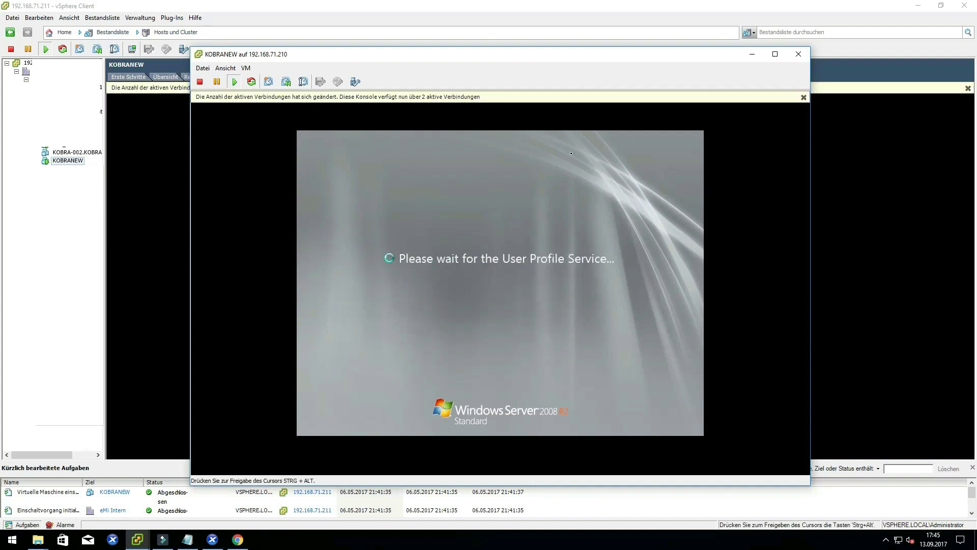
key(ctrl+alt)
click(804, 97)
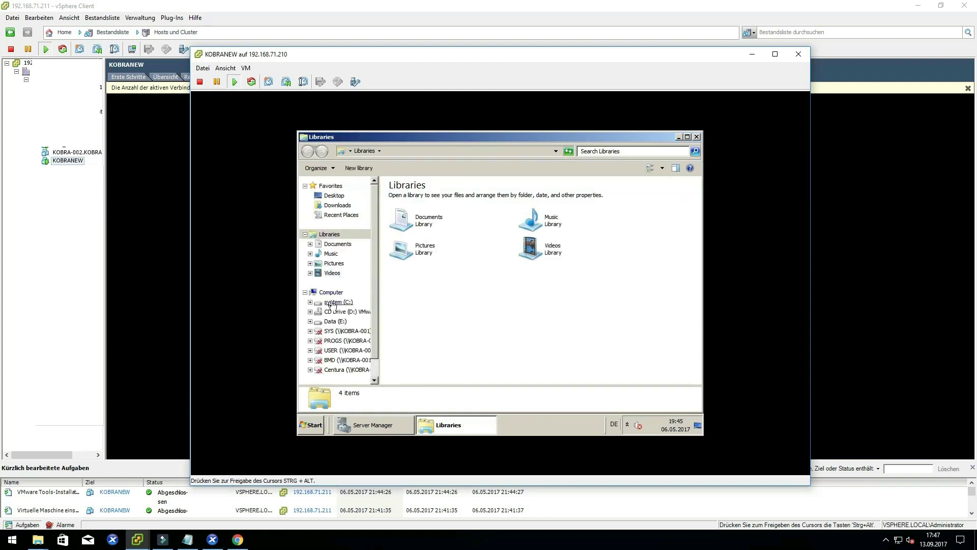
- Launch the VMware Tools installer from the guest's CD drive in Computer
click(331, 293)
double_click(445, 244)
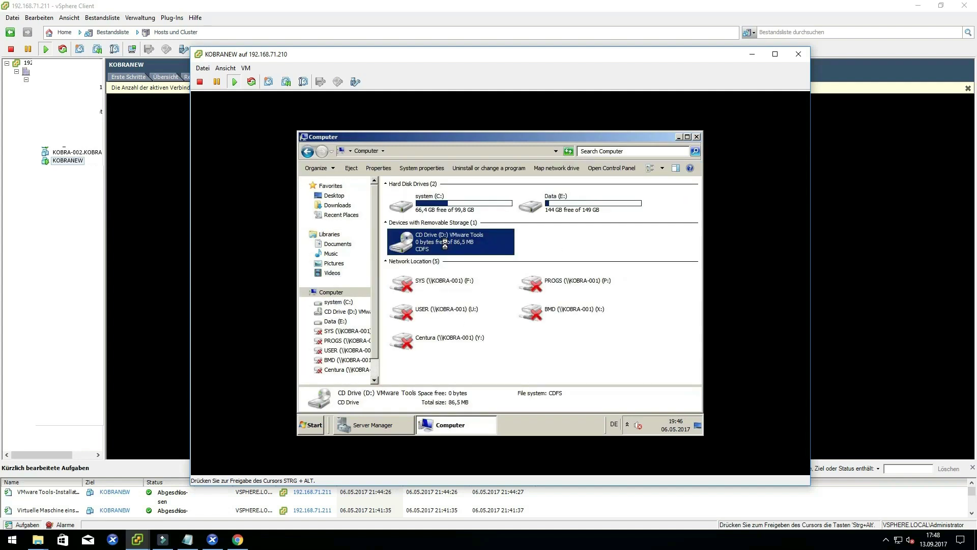
right_click(443, 250)
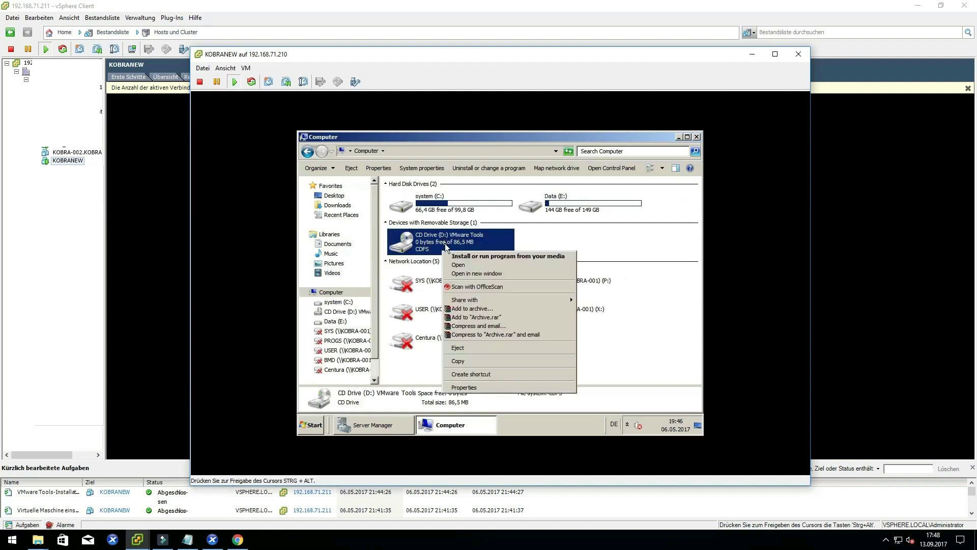
click(456, 257)
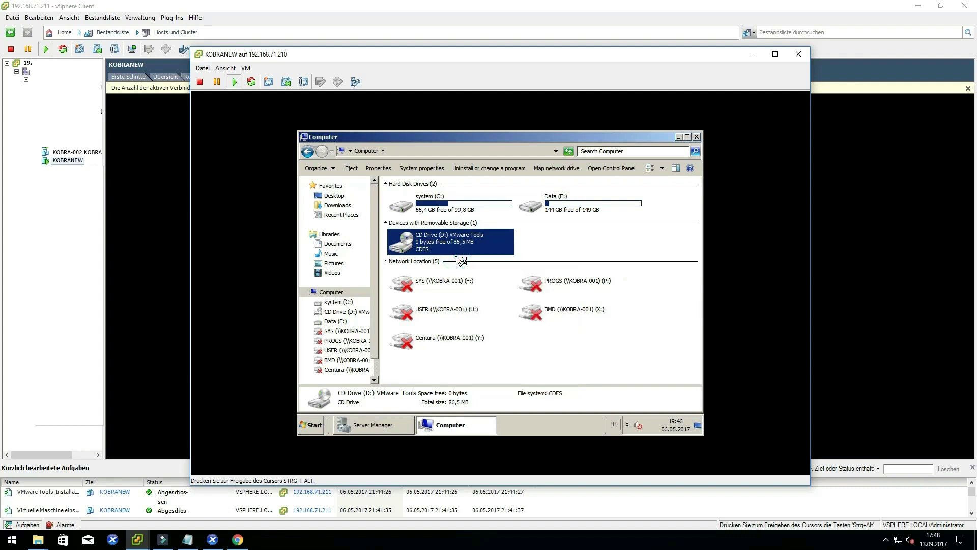
click(679, 137)
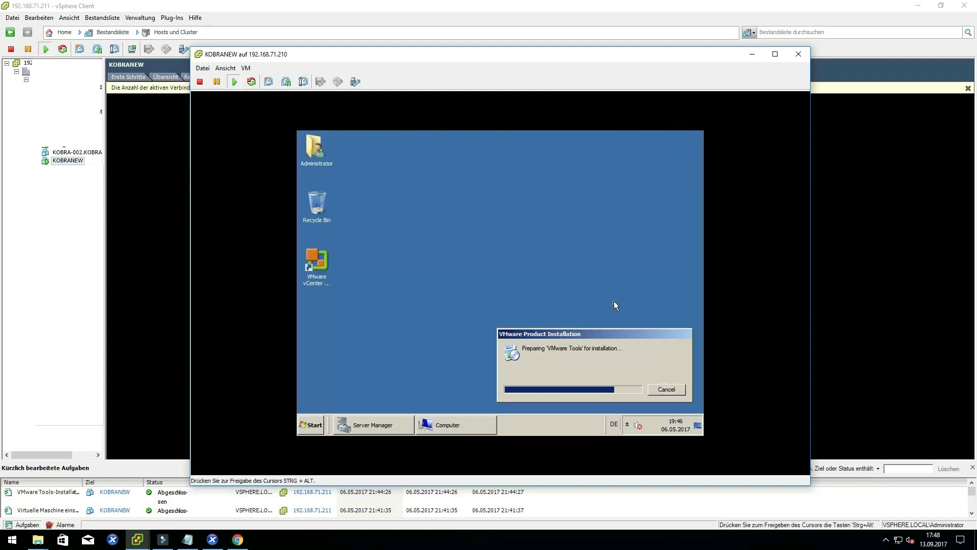
click(626, 423)
click(627, 423)
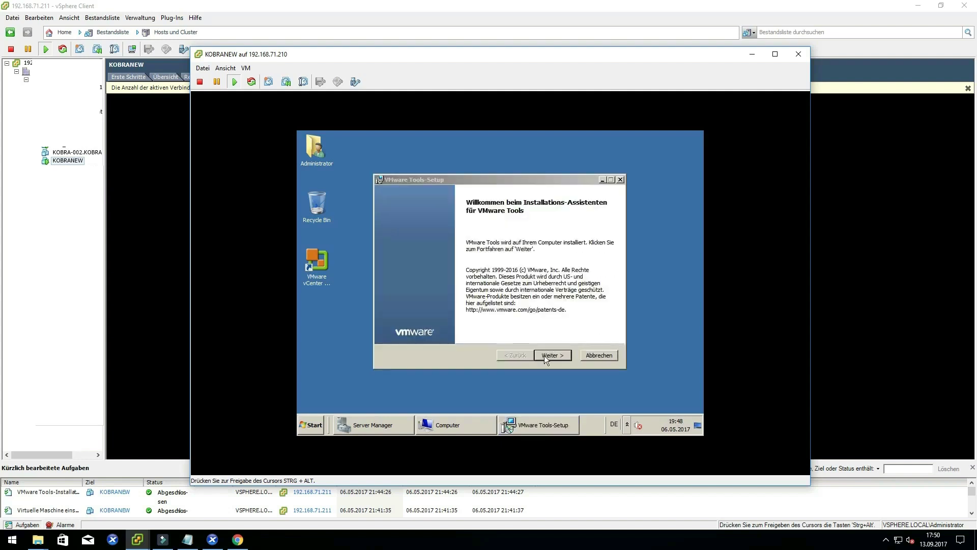
- Install VMware Tools with the default setup type and restart the guest immediately
click(545, 355)
click(558, 356)
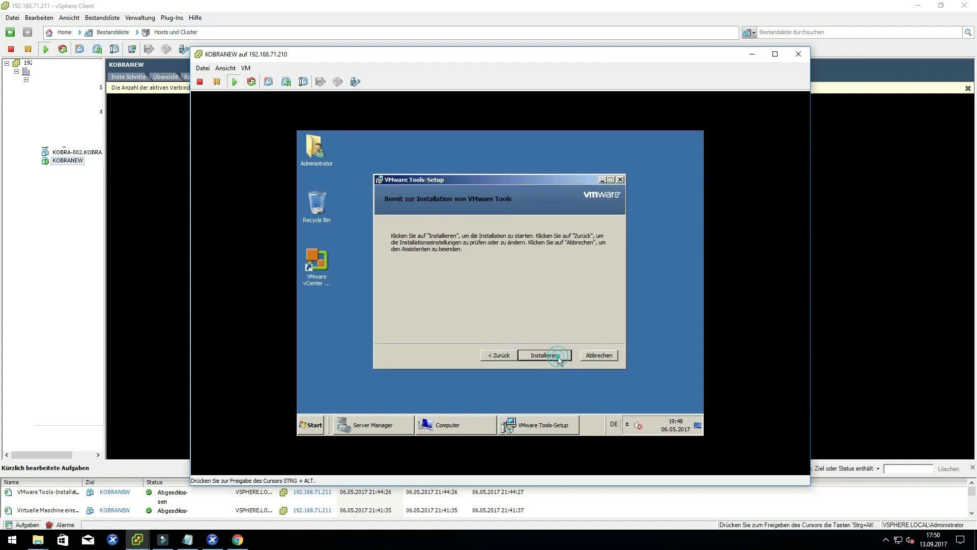
click(558, 356)
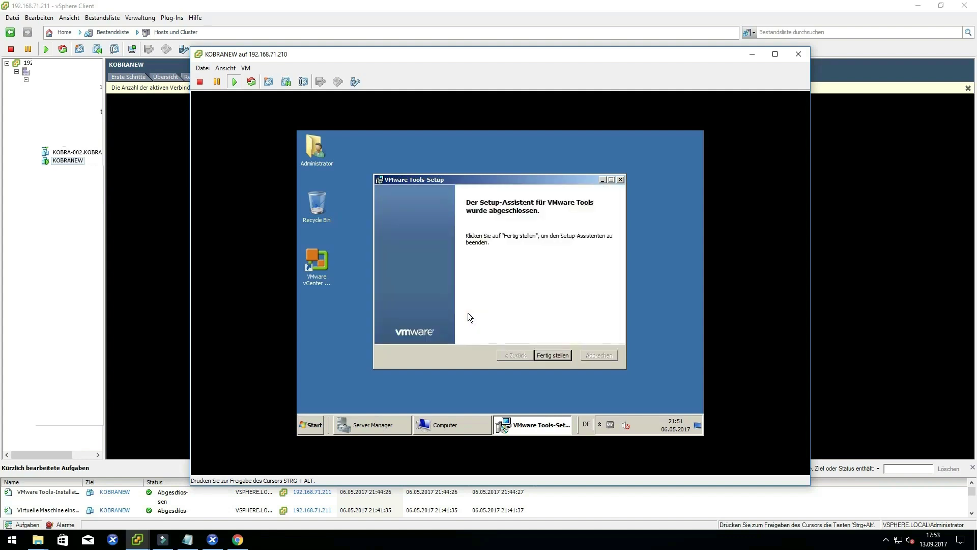
click(537, 355)
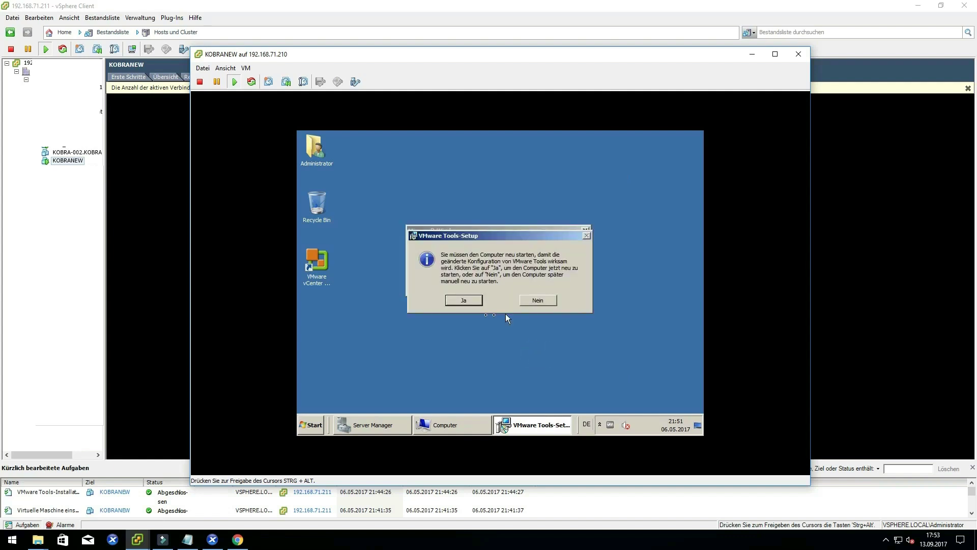
click(466, 303)
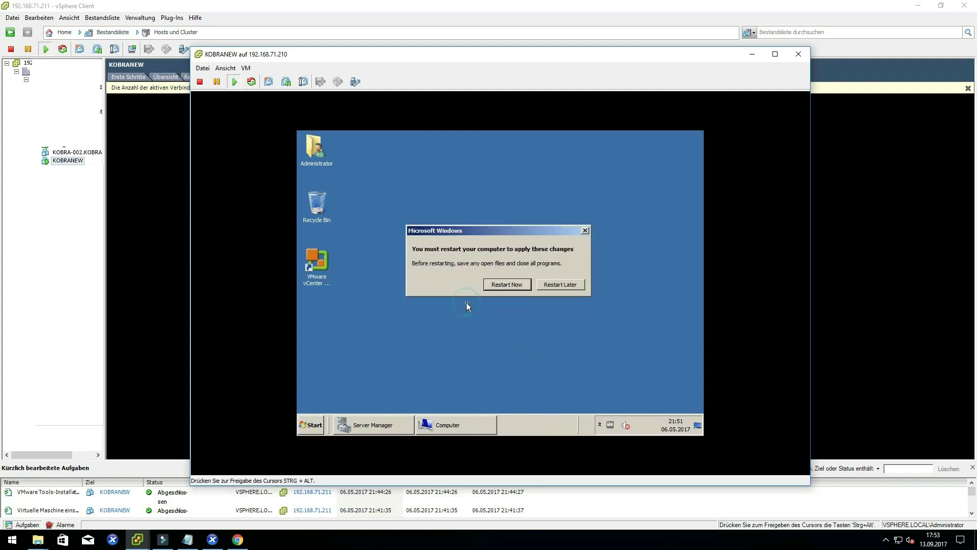
click(505, 284)
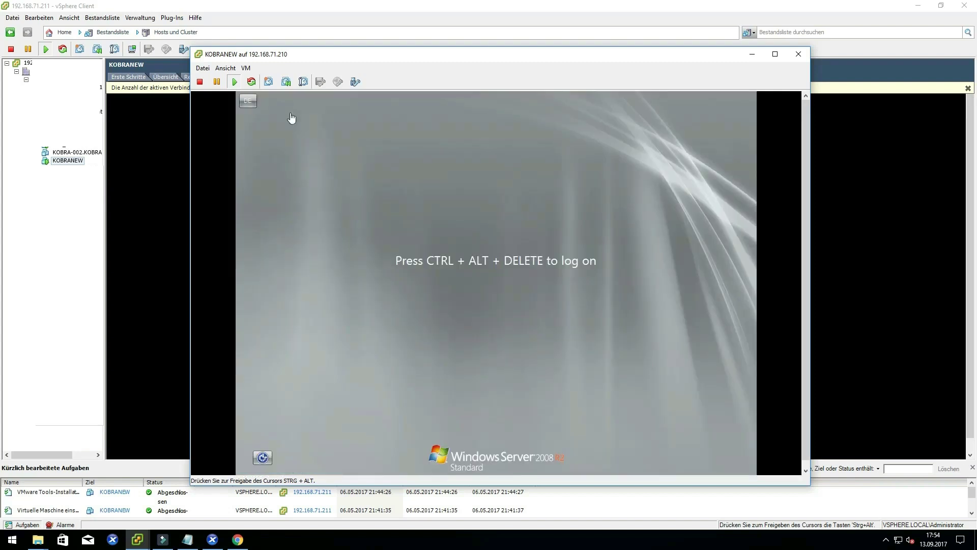
- Send STRG+ALT+ENTF, log back on with the account password, and enlarge the console window
click(246, 68)
mouse_move(356, 89)
click(398, 101)
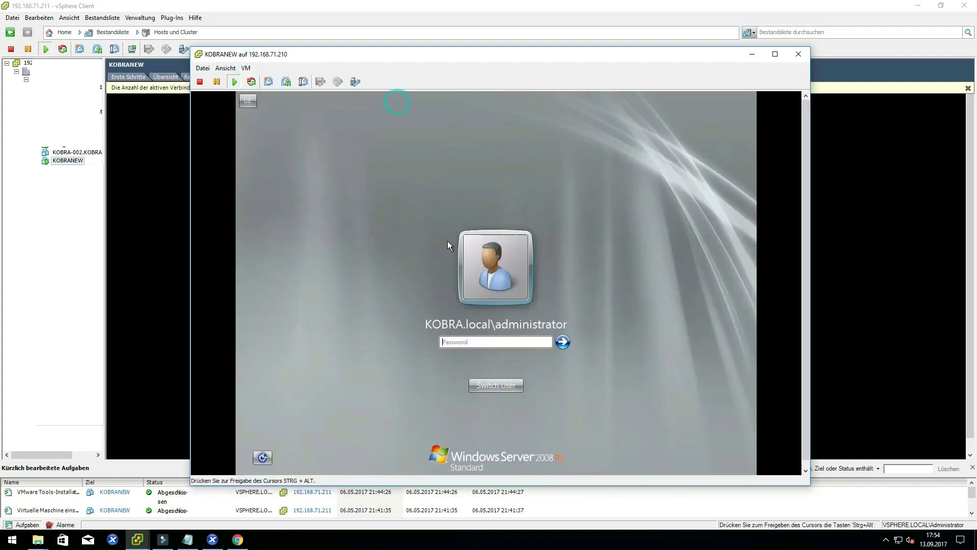
text(•••••••)
key(Return)
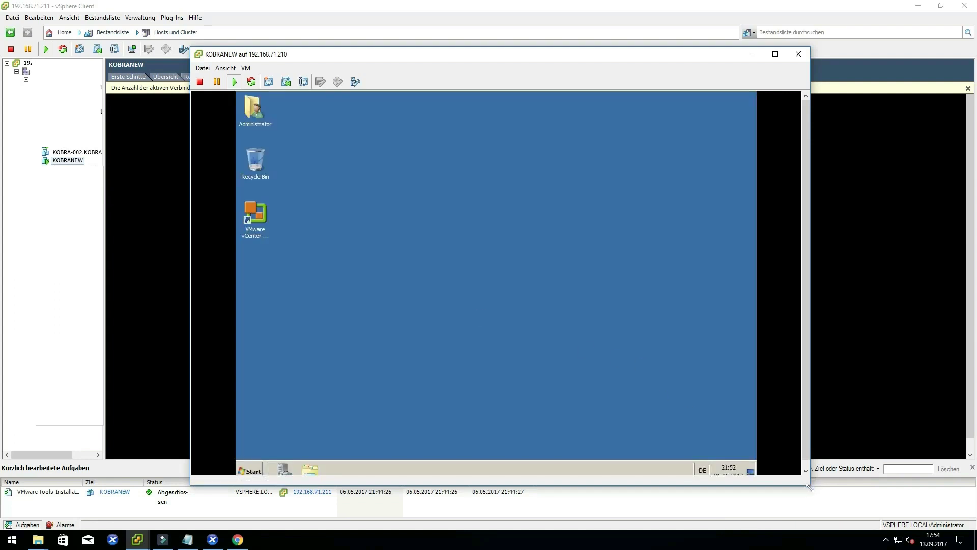
drag(807, 488, 857, 529)
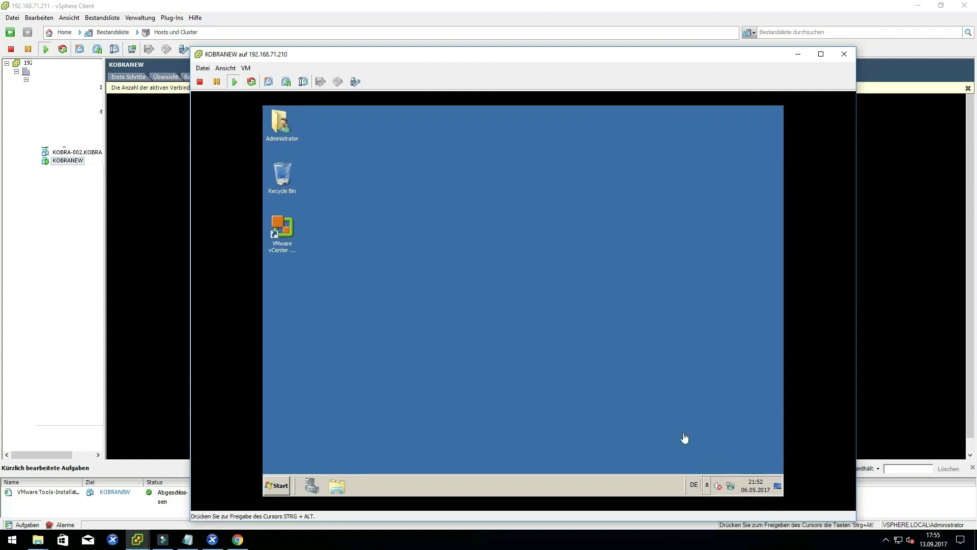
- Open Device Manager through Control Panel > System and Security
click(282, 484)
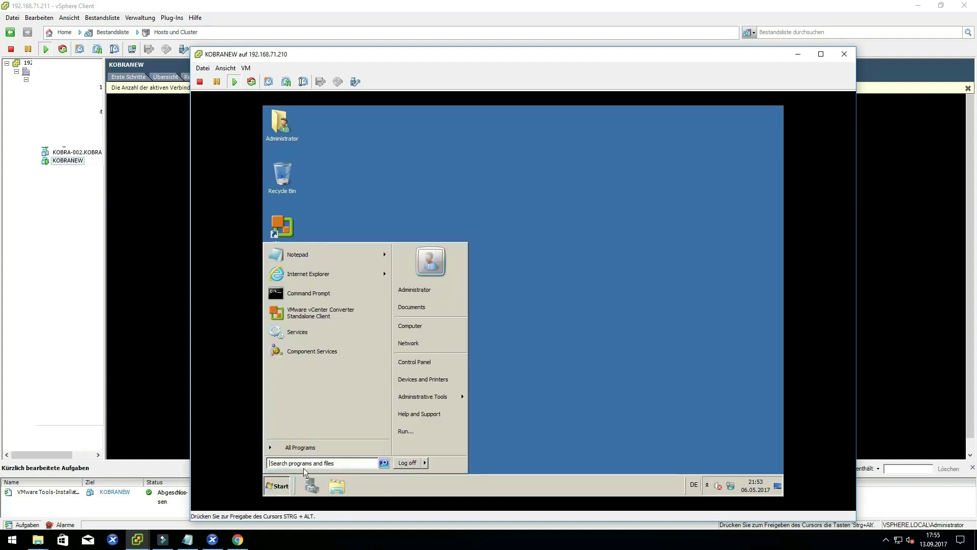
click(404, 360)
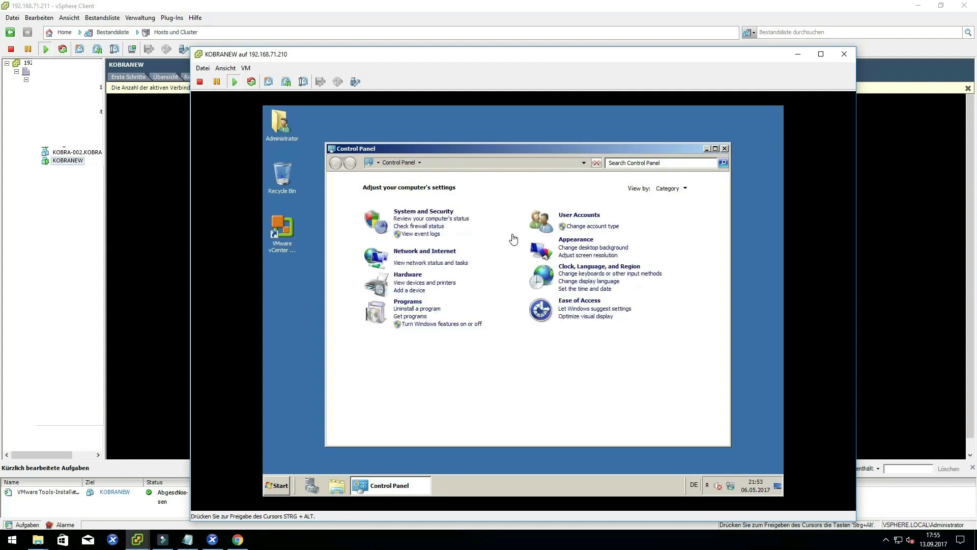
click(428, 211)
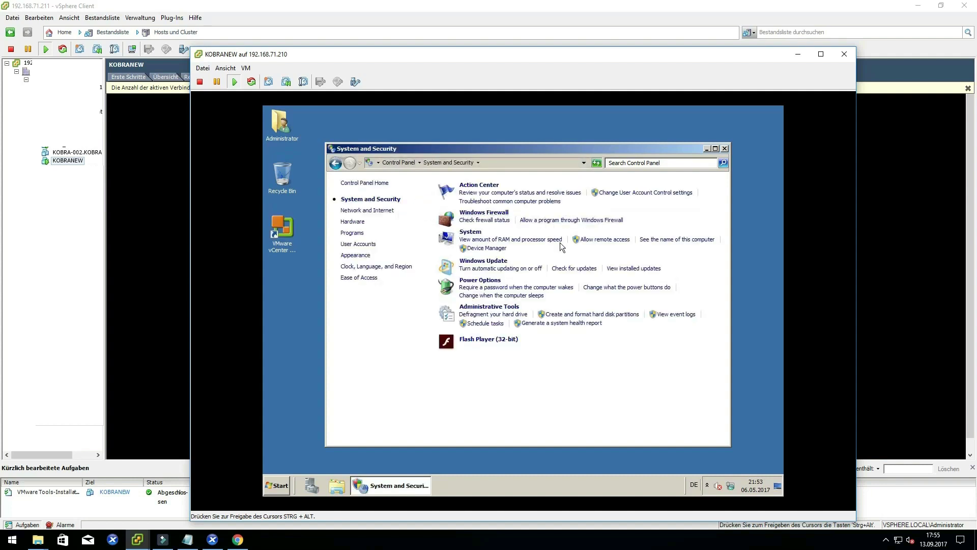
click(482, 250)
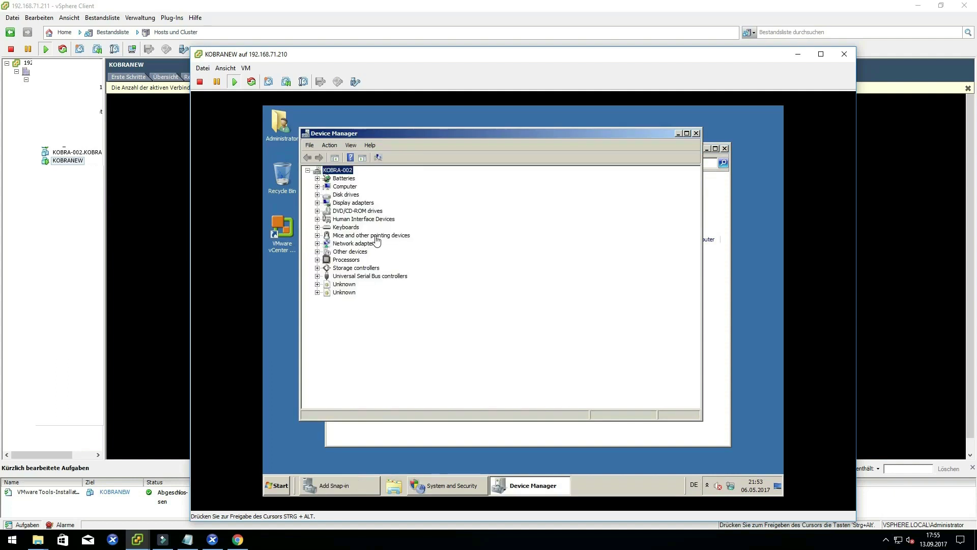
- Inspect Disk drives, Display adapters, DVD/CD-ROM drives and Human Interface Devices for VMware devices
click(317, 195)
click(318, 195)
click(317, 195)
click(317, 194)
click(317, 202)
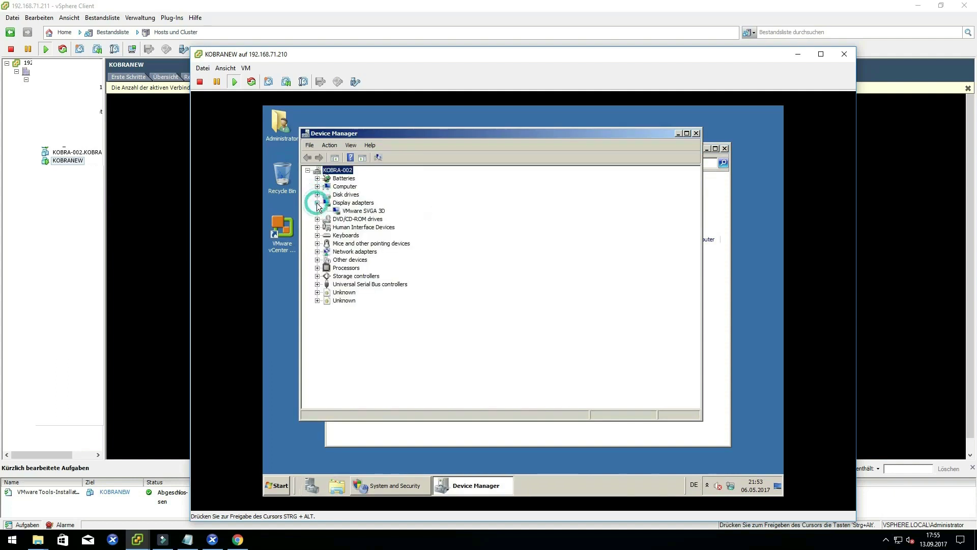
click(317, 203)
click(317, 202)
click(318, 203)
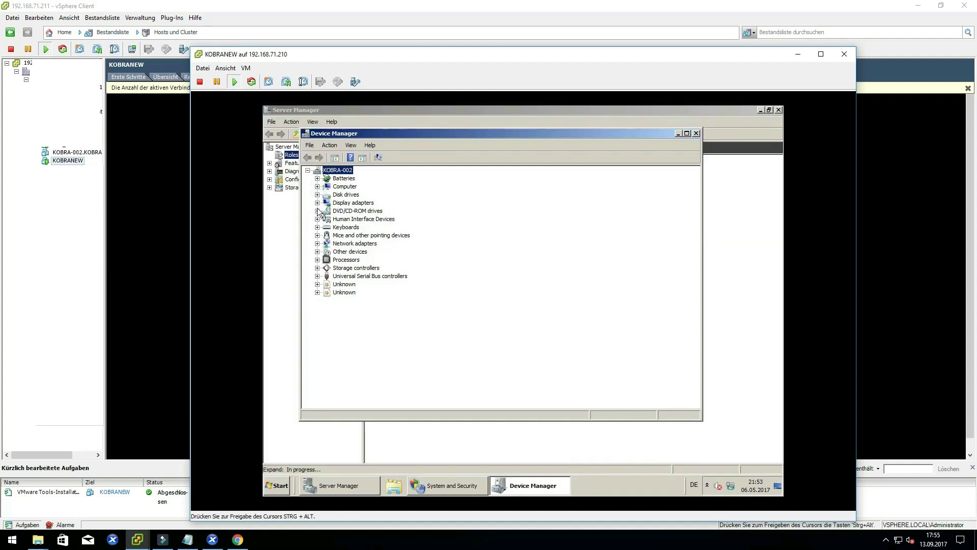
click(317, 211)
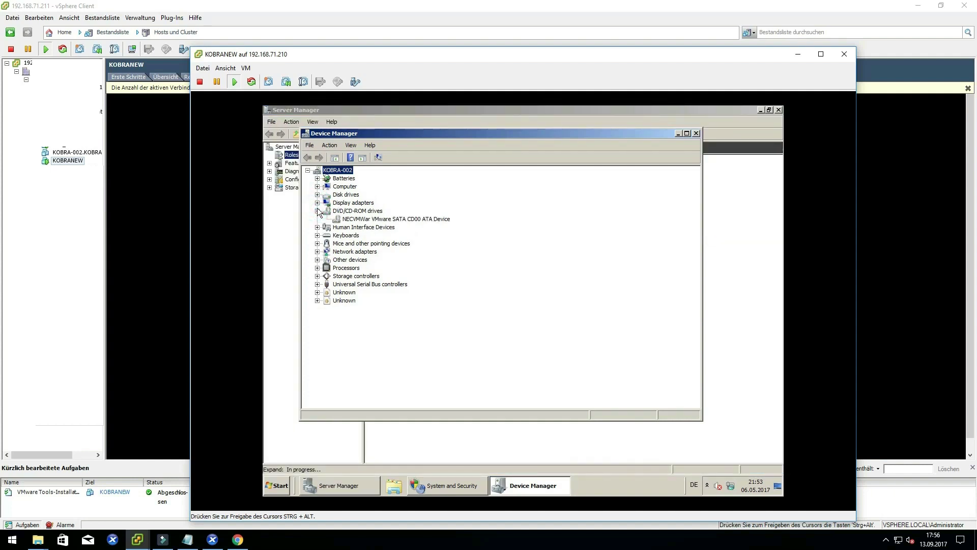
click(317, 211)
click(317, 219)
click(318, 219)
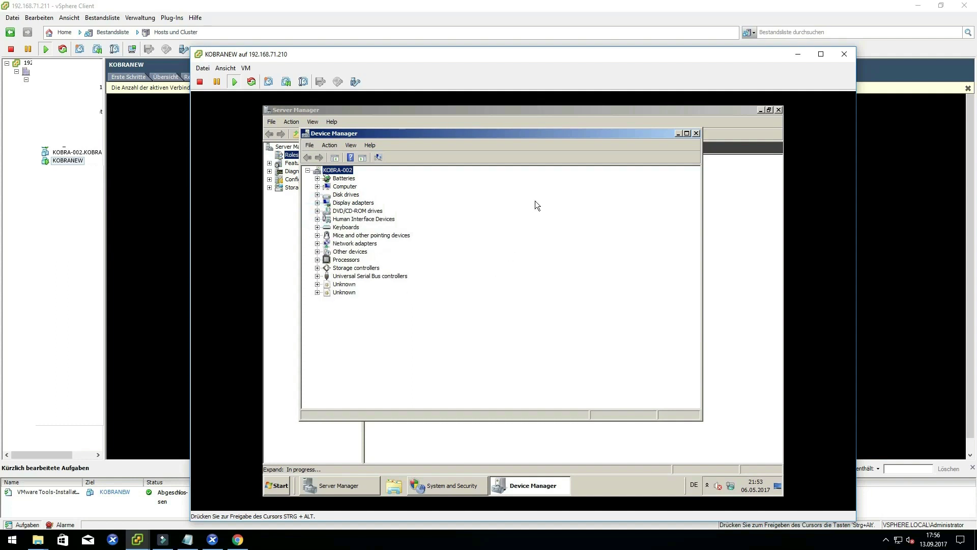
- Reposition Device Manager, minimize Server Manager, and close System and Security
drag(521, 136, 562, 175)
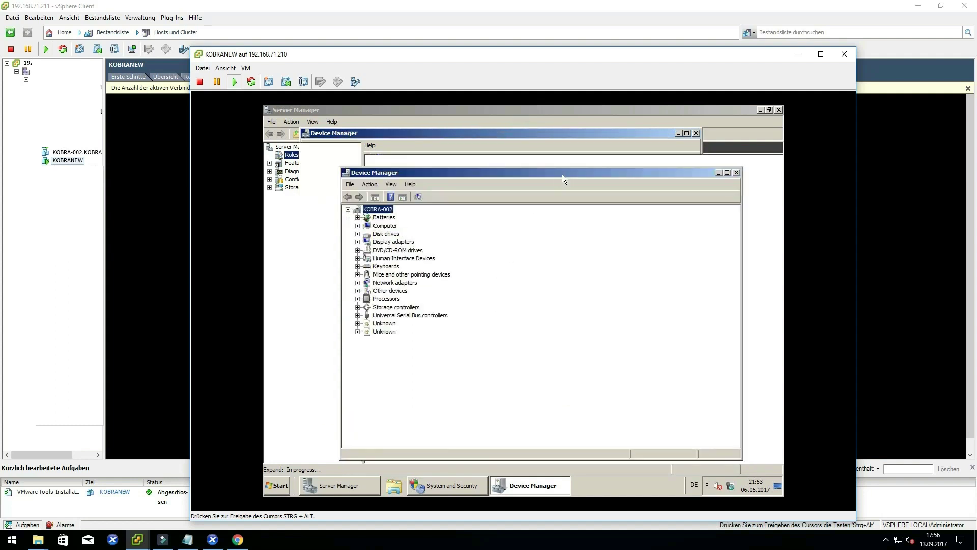
click(761, 110)
click(725, 148)
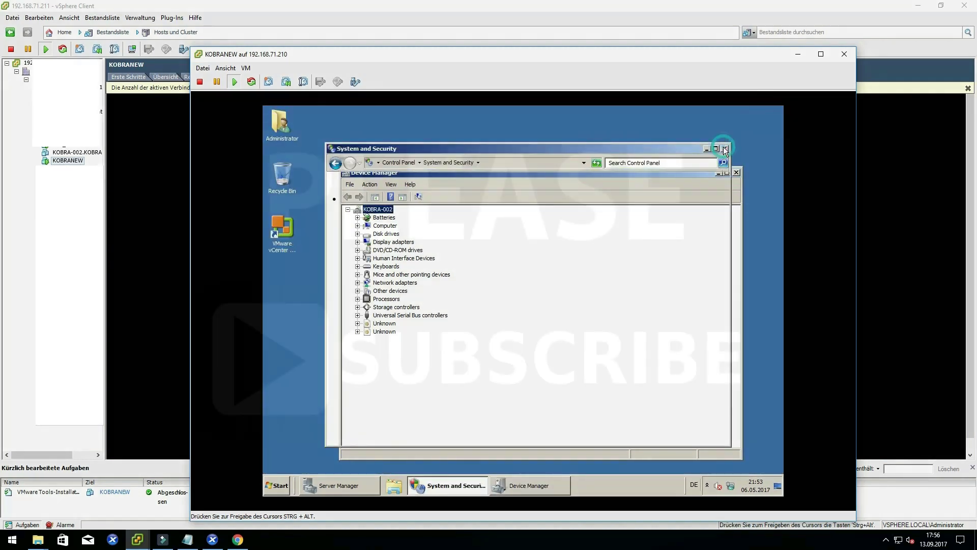